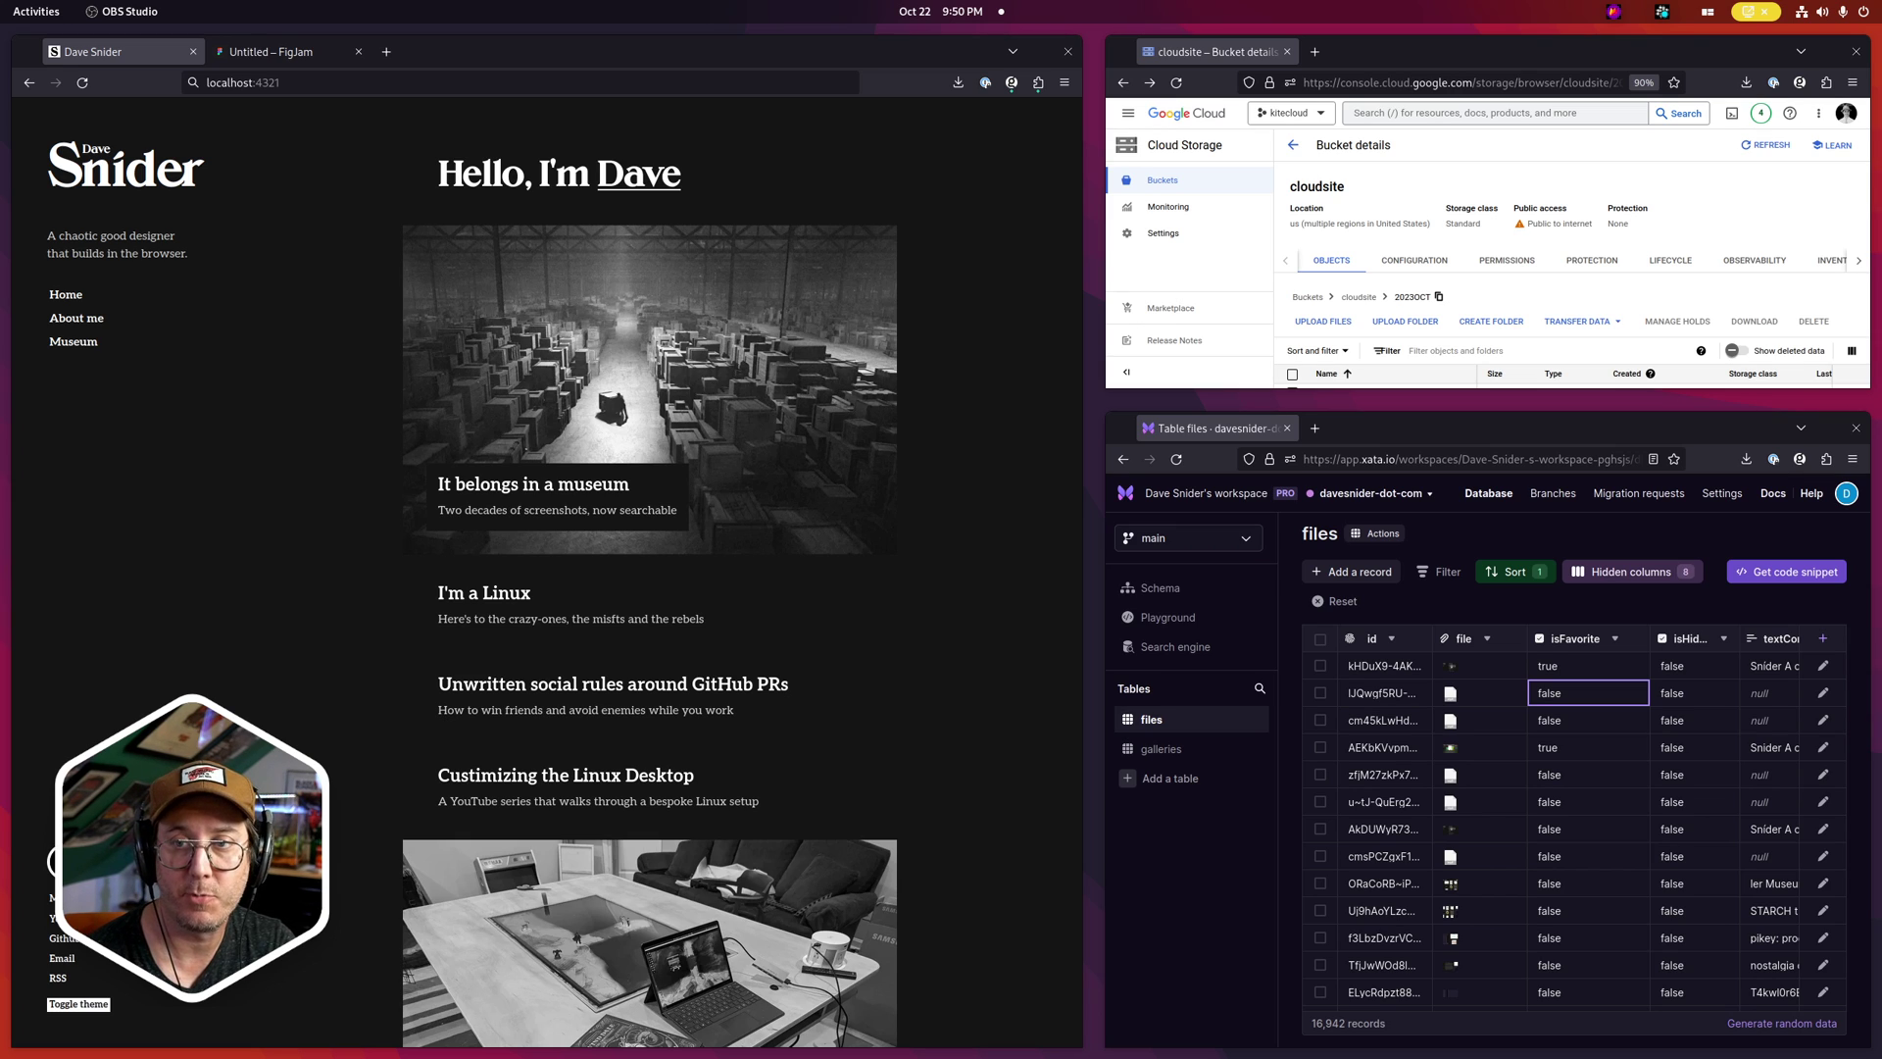
Open the Museum gallery, view the Daredevil screenshot's date, size and tags, then close it
click(74, 341)
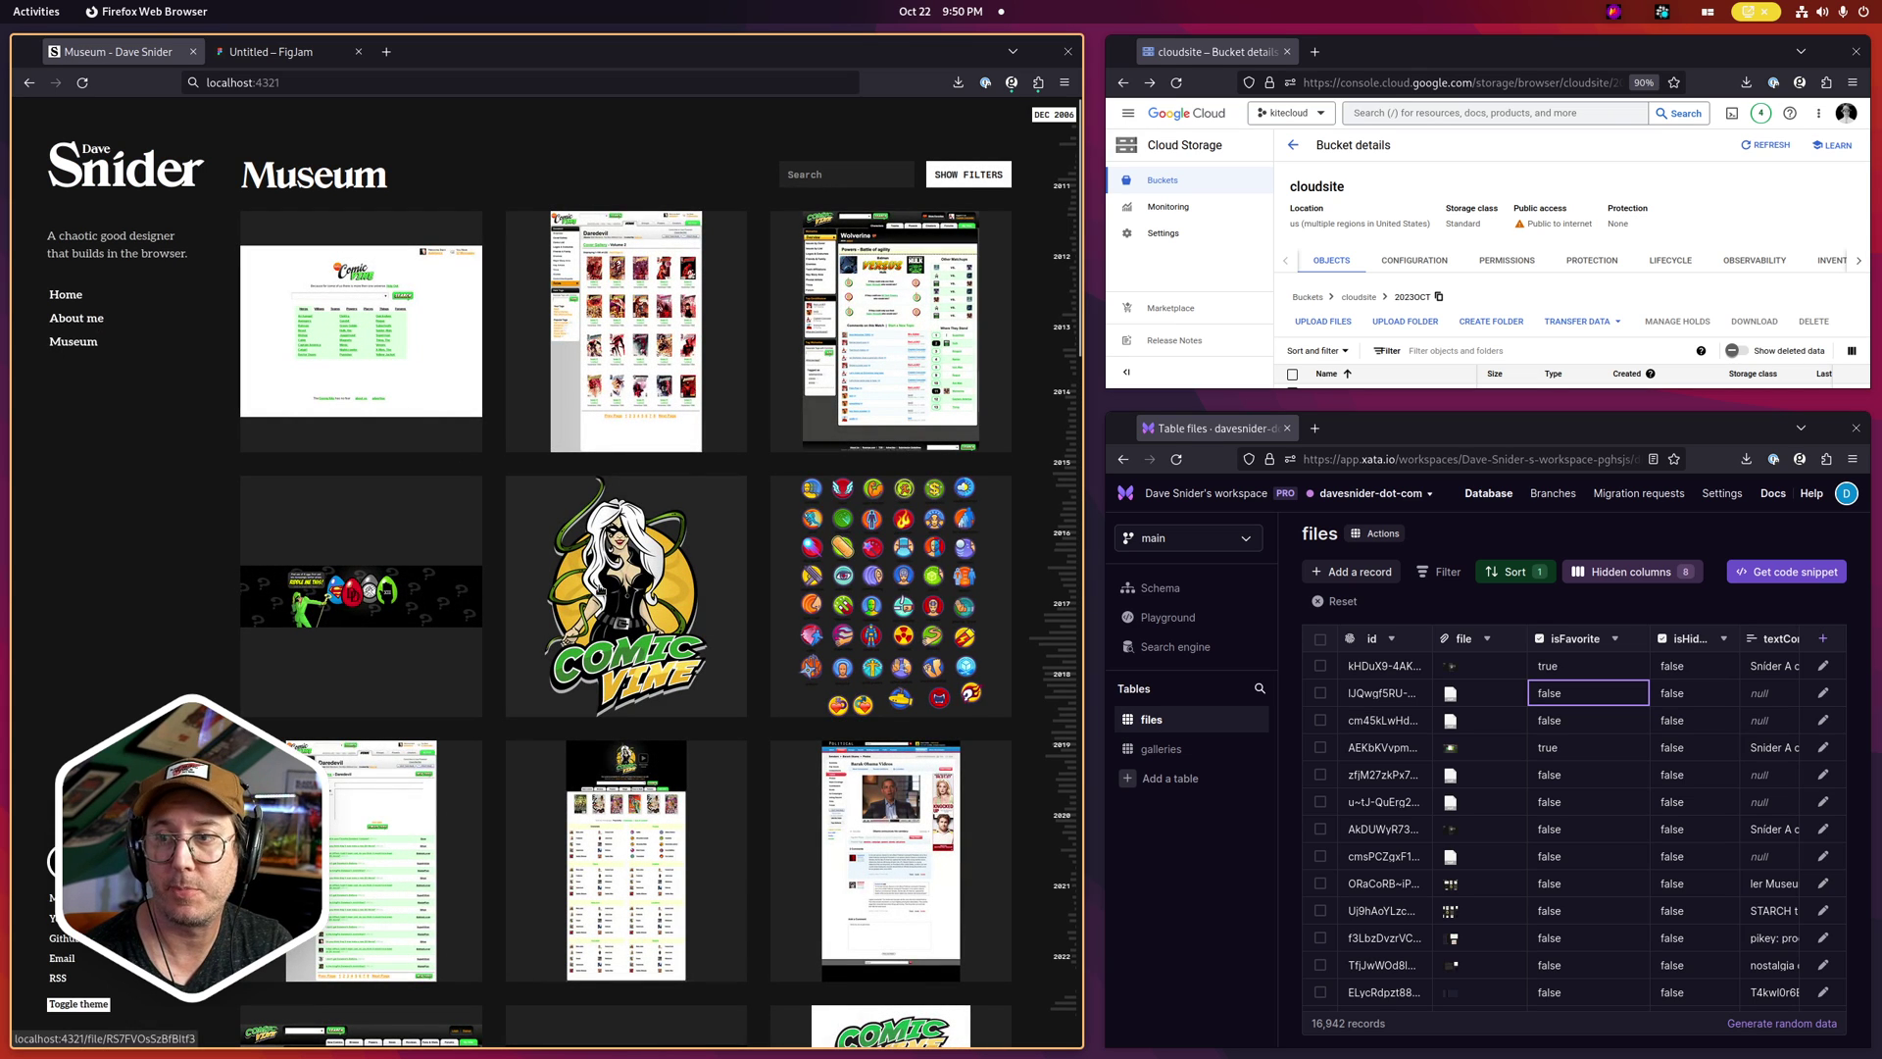
scroll(603, 569, down, 1)
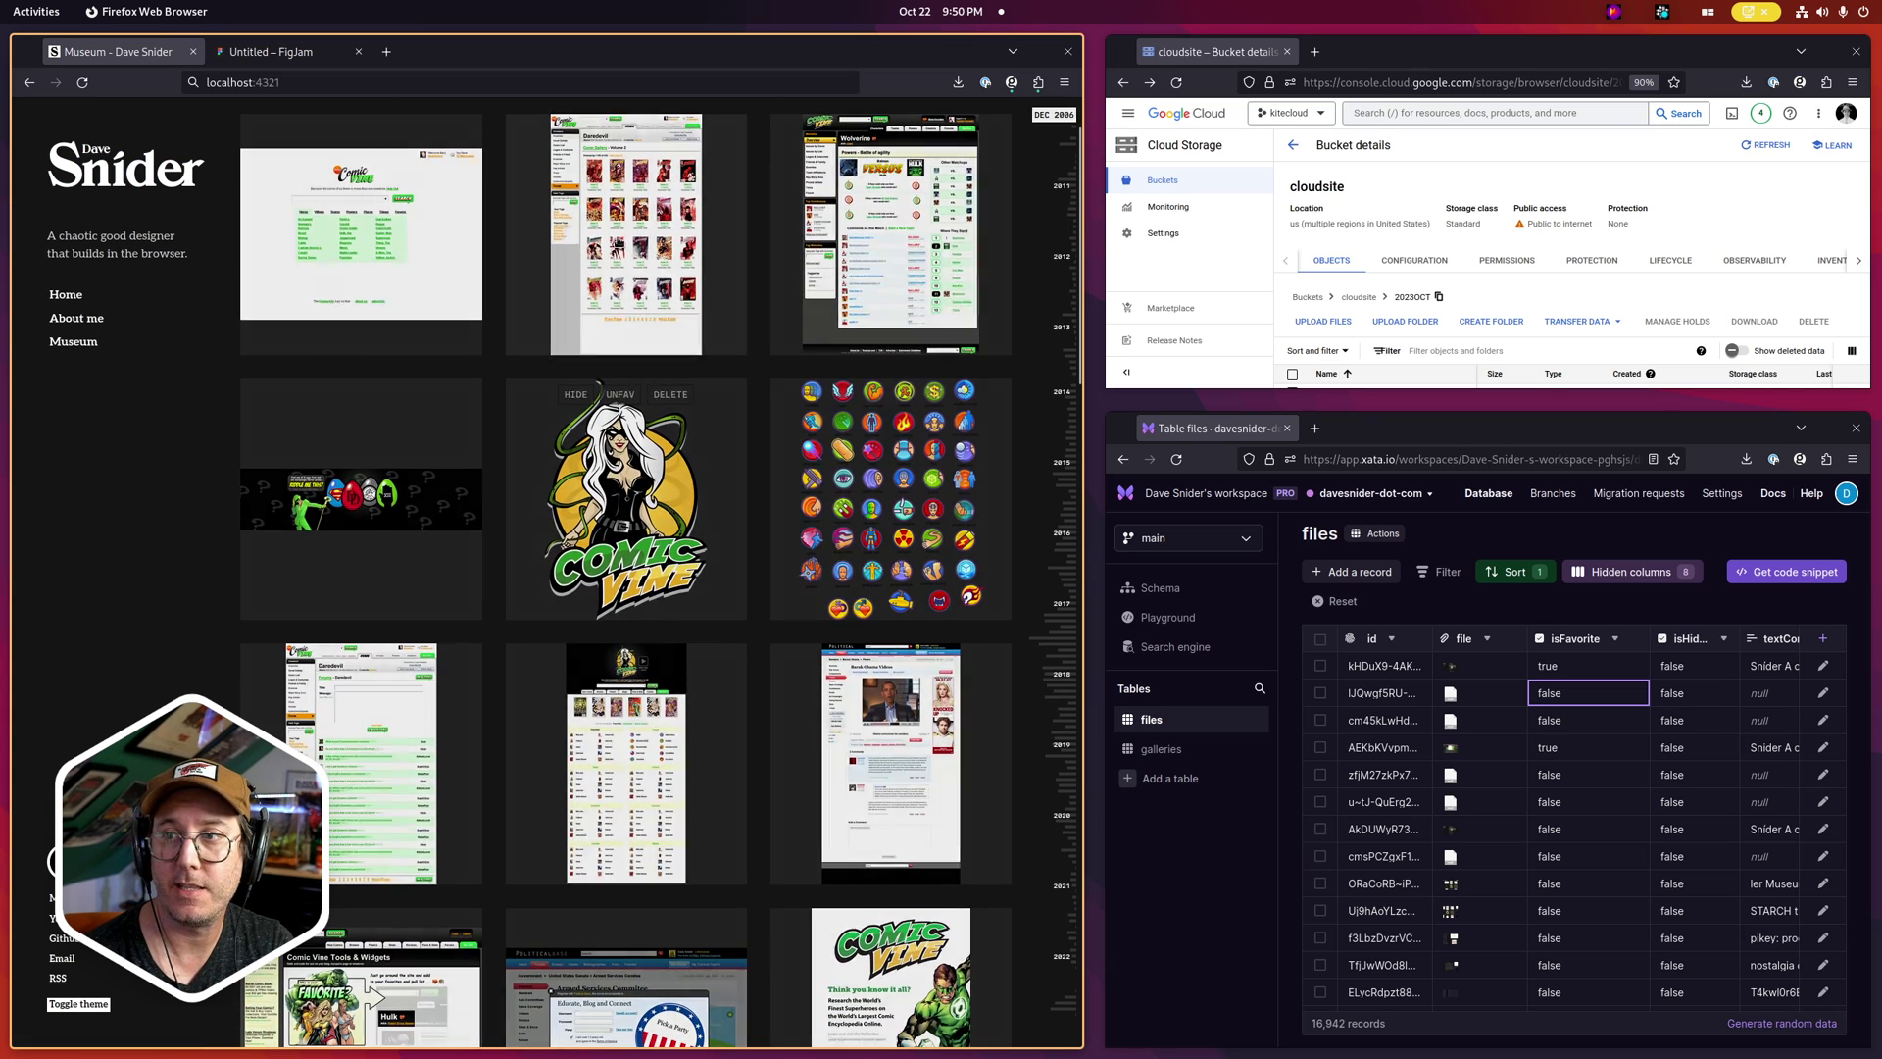
click(622, 343)
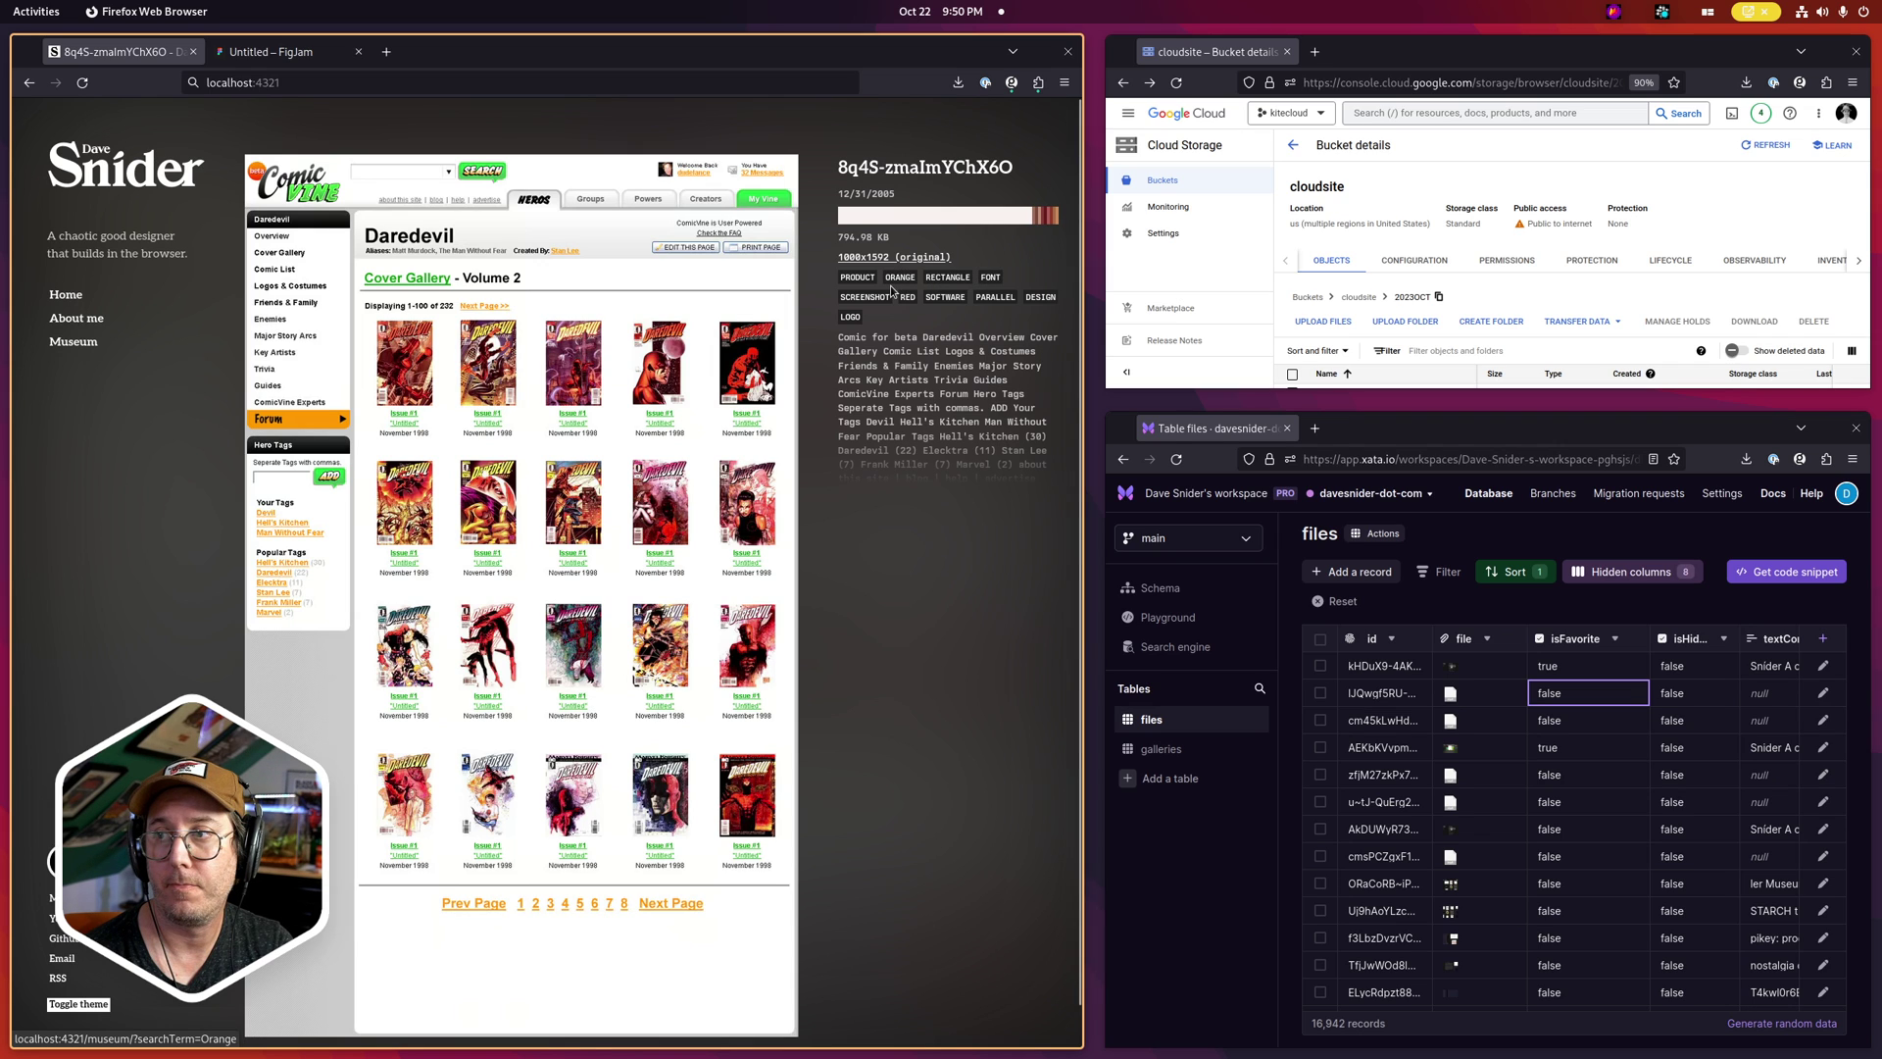
key(Escape)
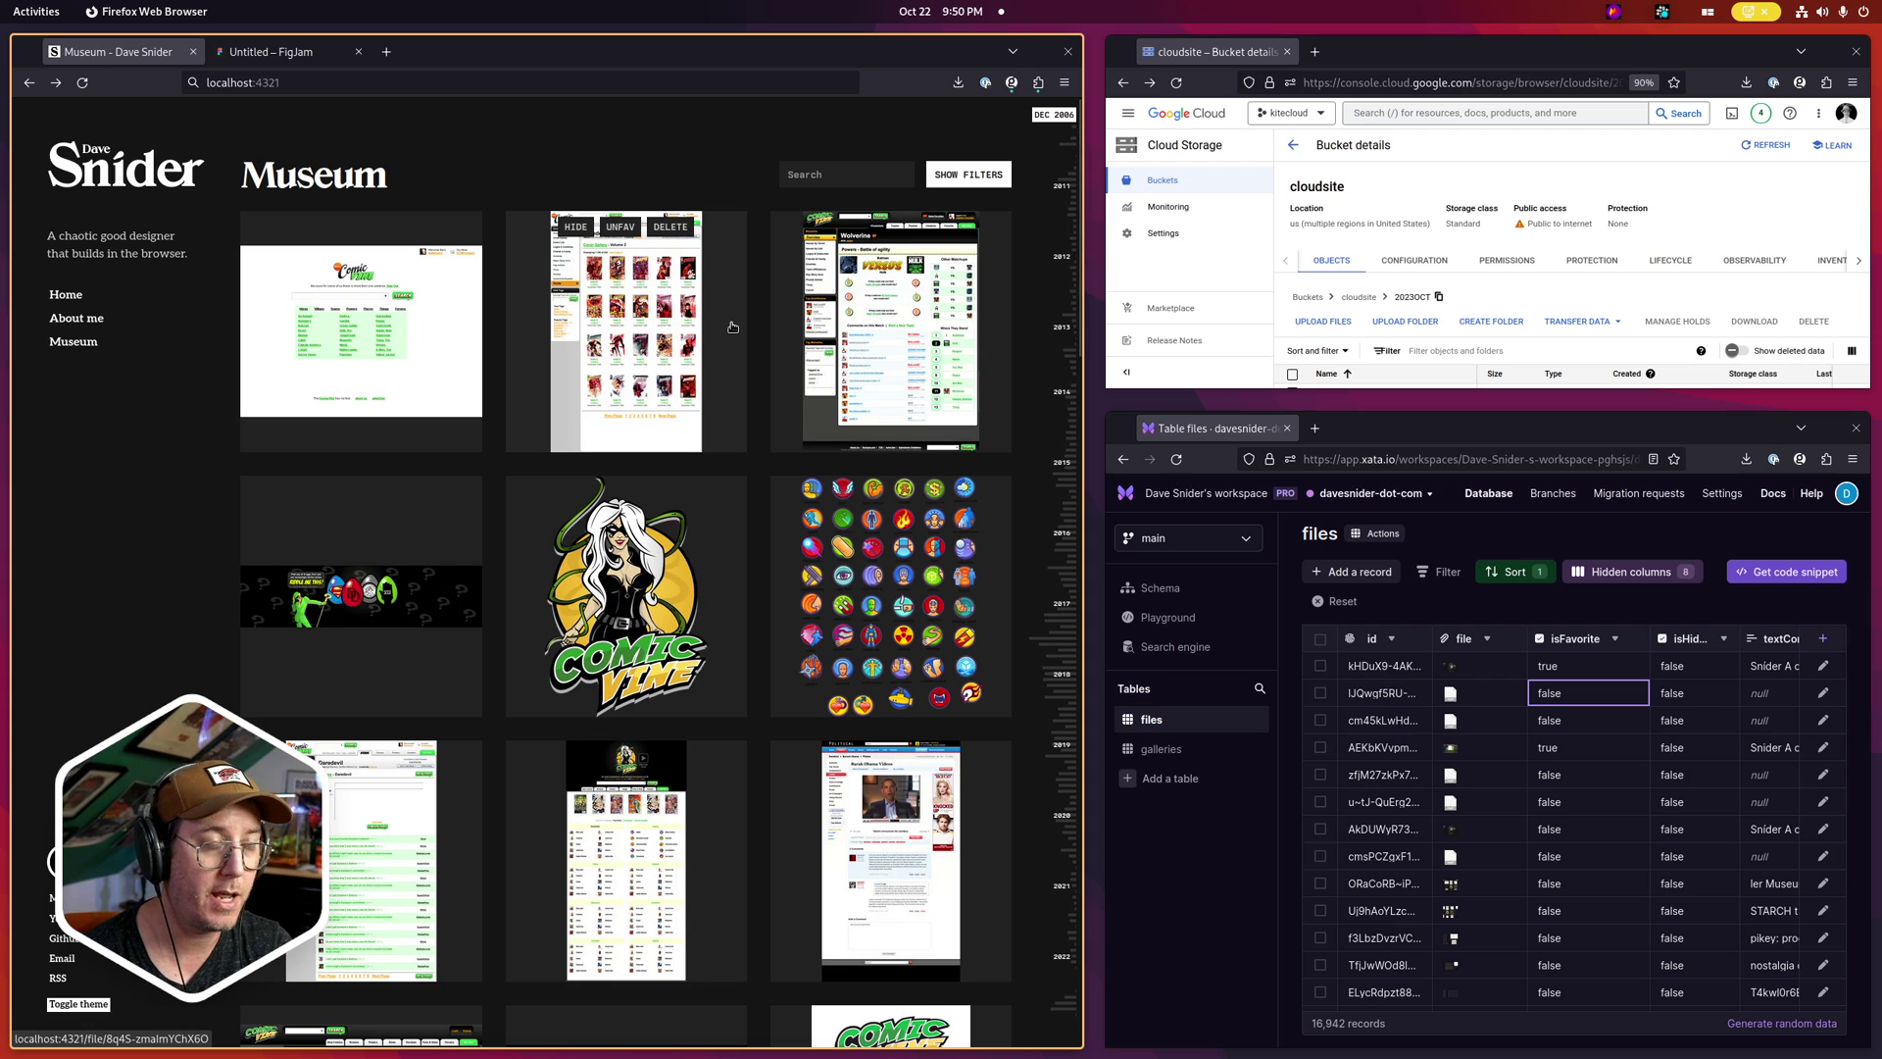
click(277, 52)
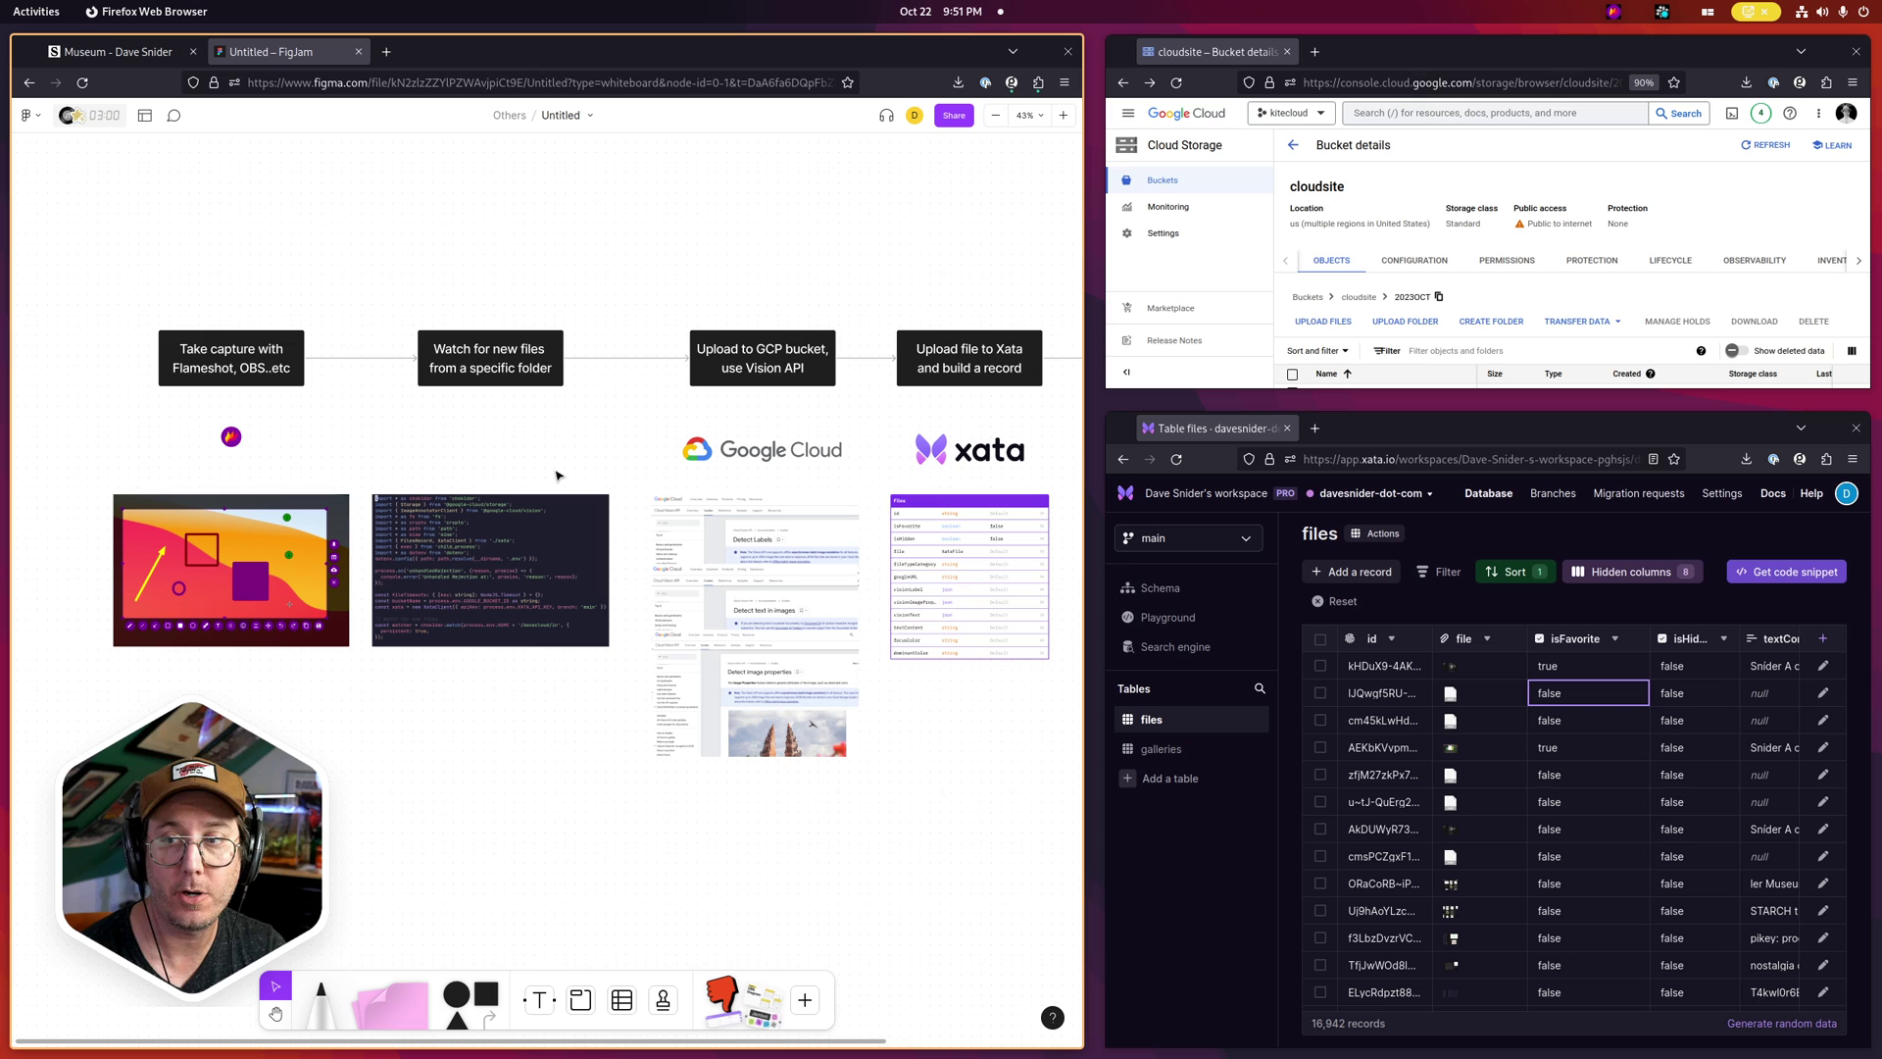
scroll(525, 600, up, 5)
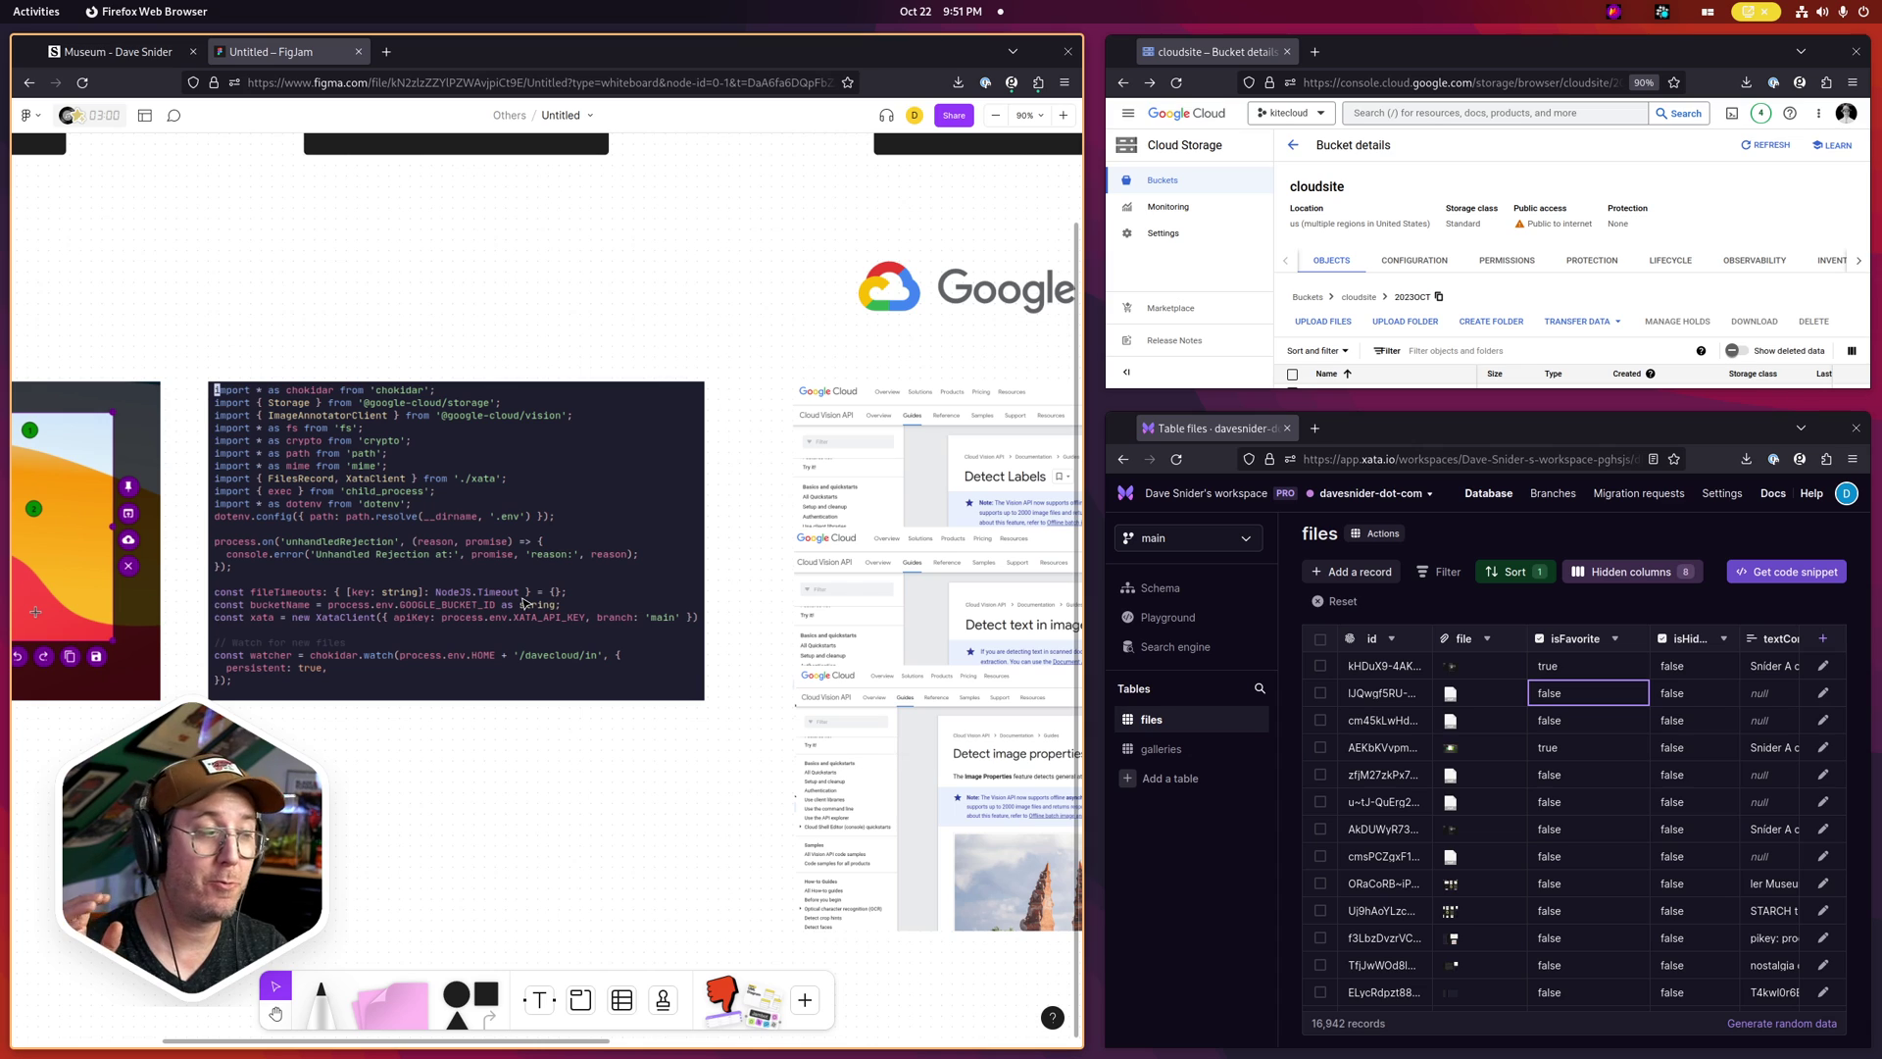
scroll(524, 603, down, 2)
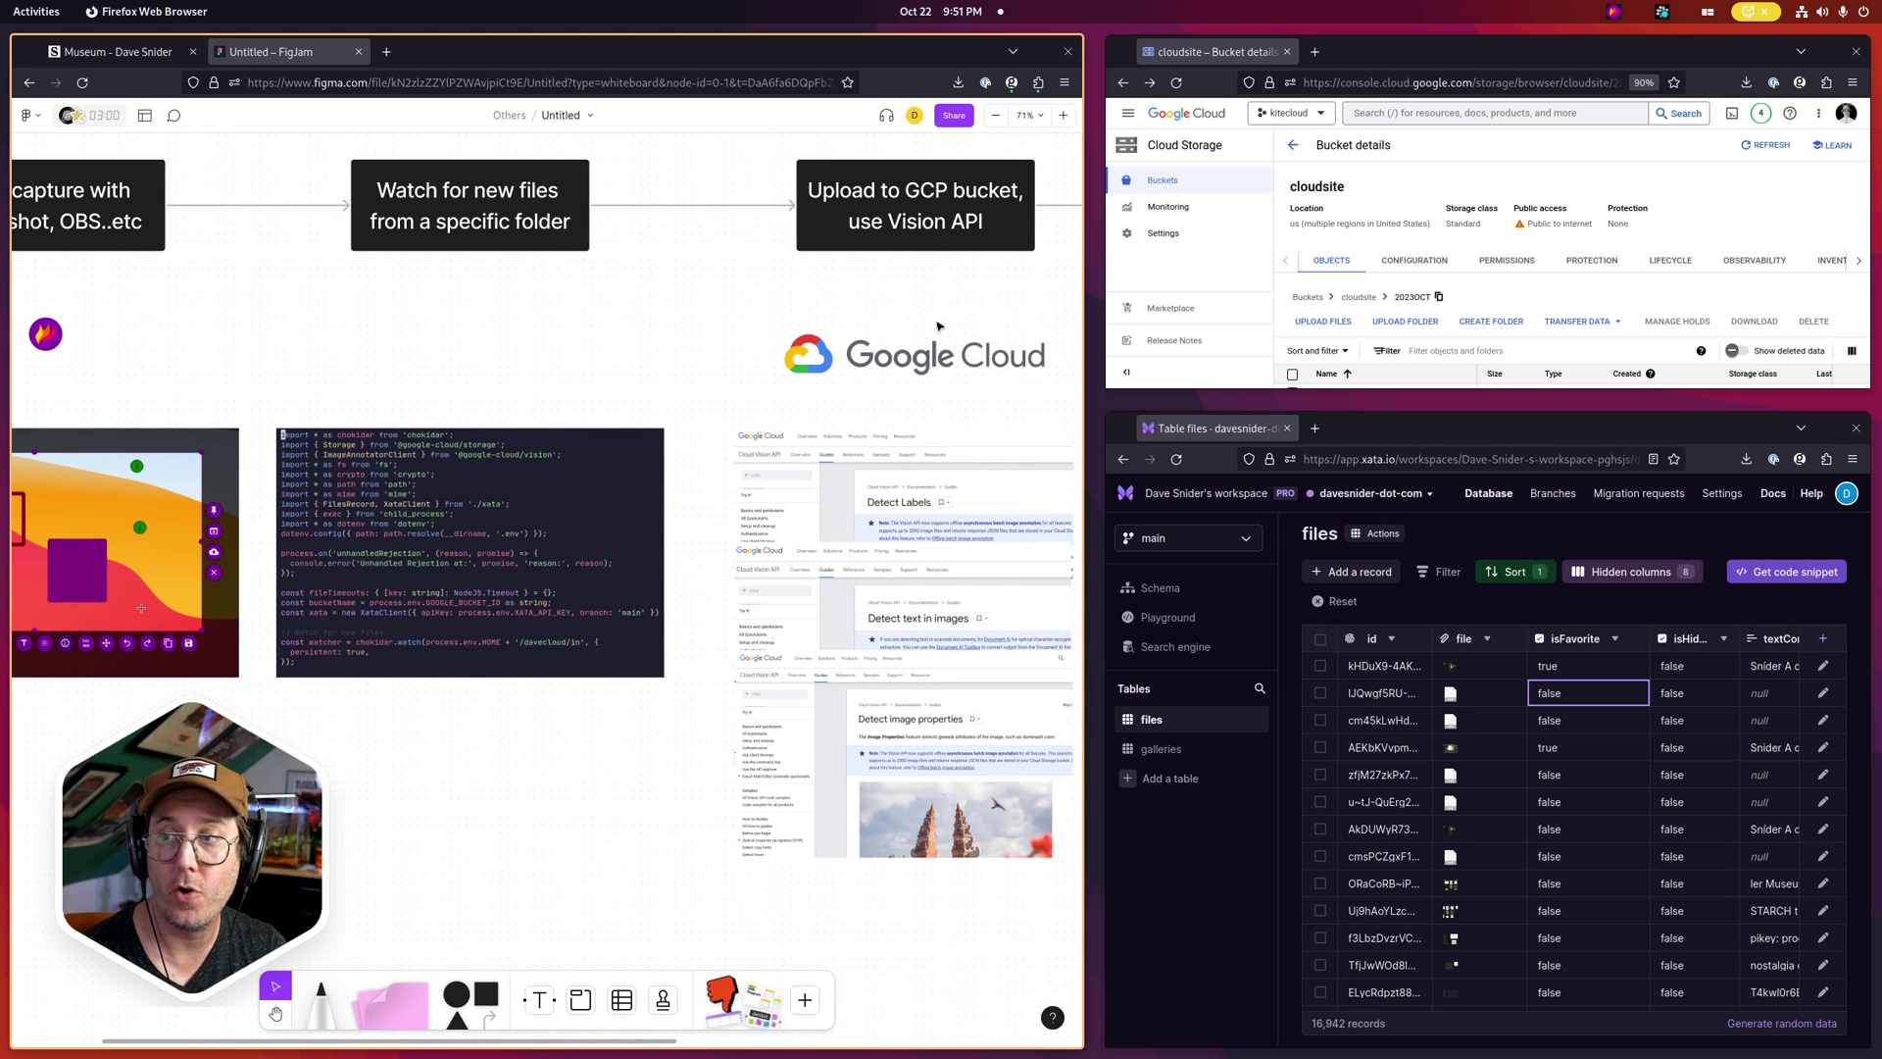
scroll(576, 442, right, 5)
scroll(576, 442, up, 2)
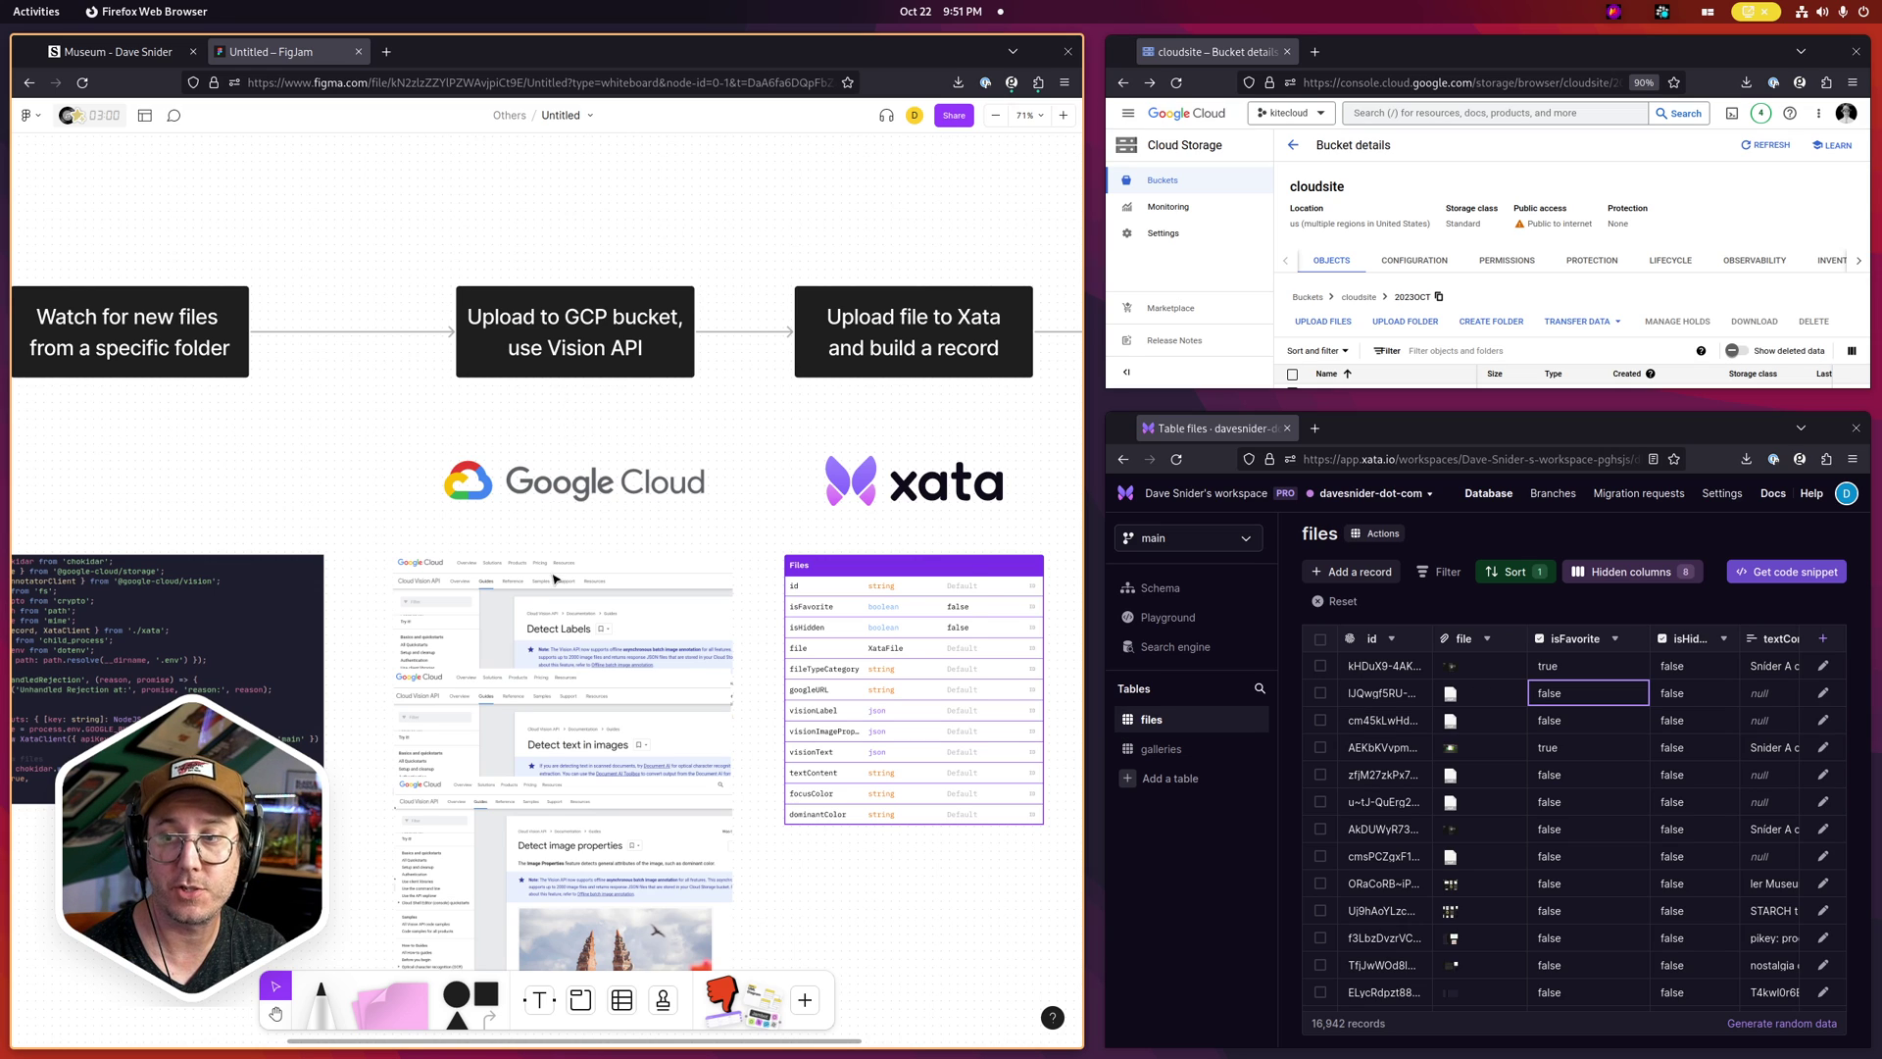
scroll(554, 579, down, 3)
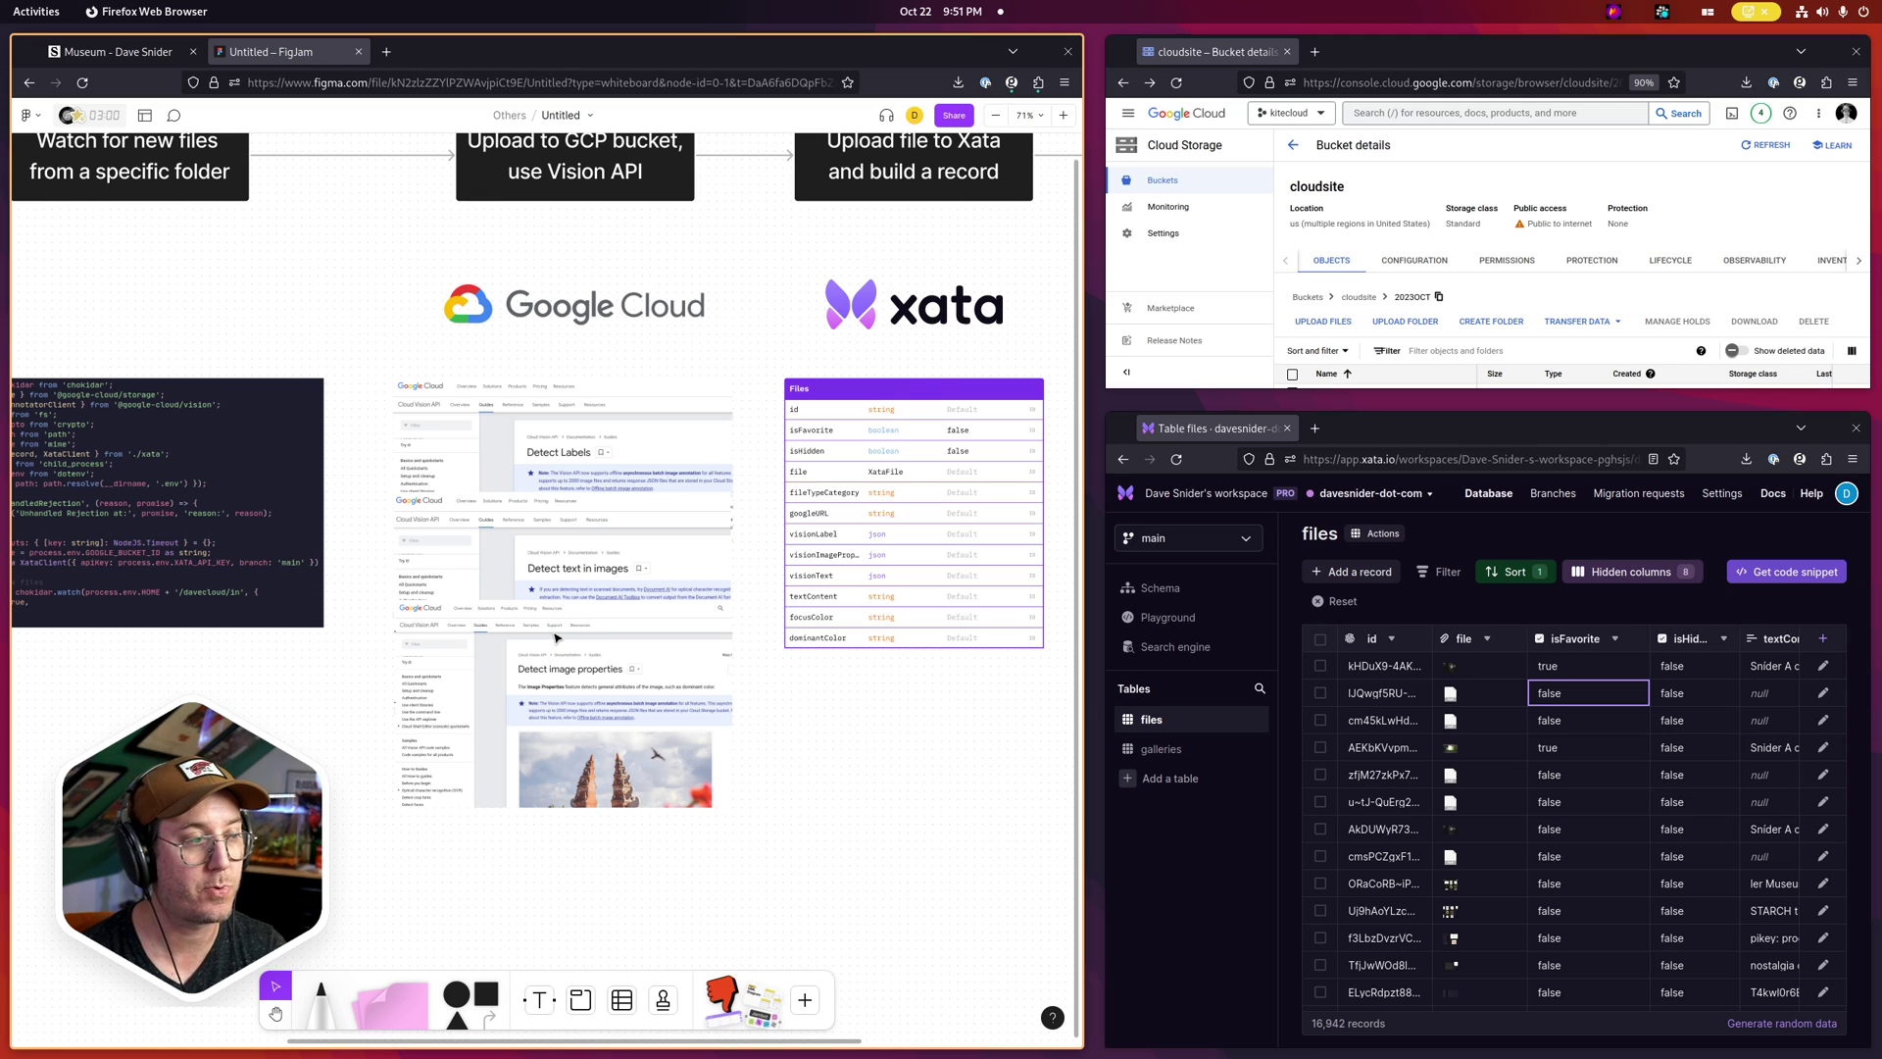
scroll(766, 758, up, 2)
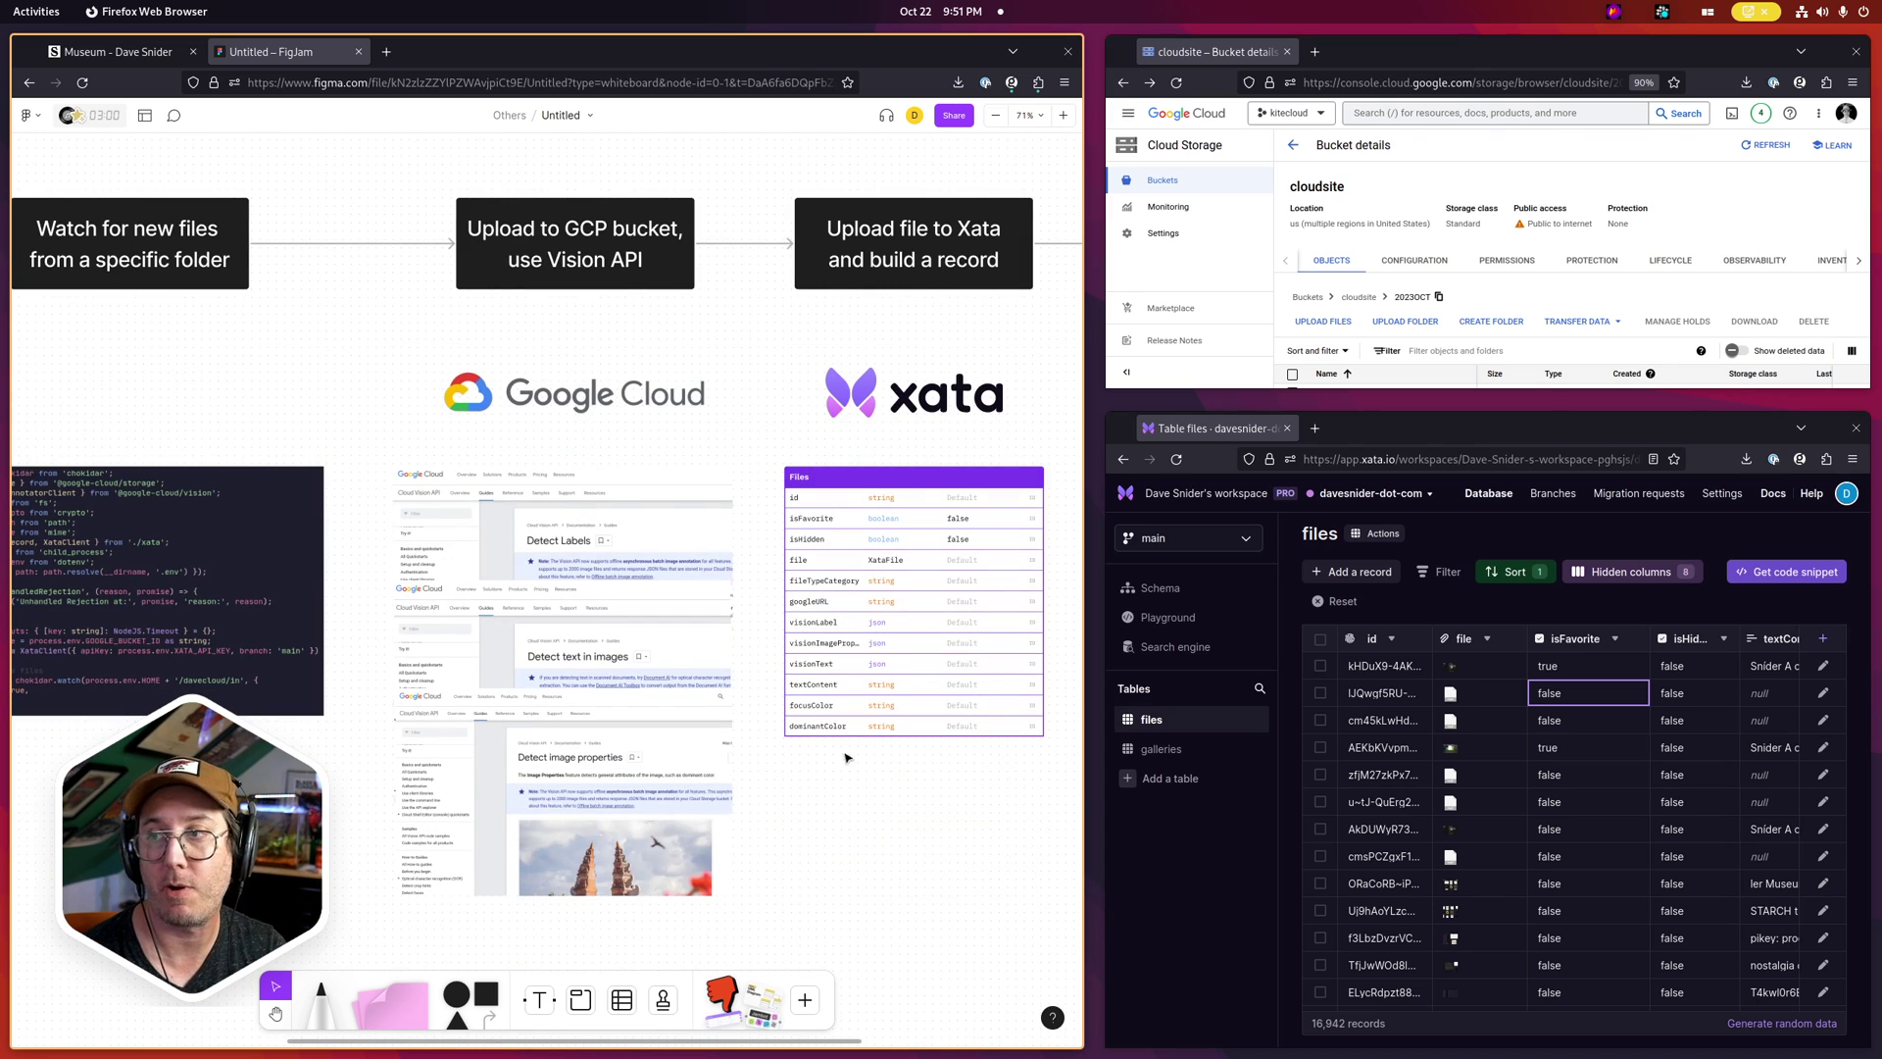
scroll(765, 760, up, 4)
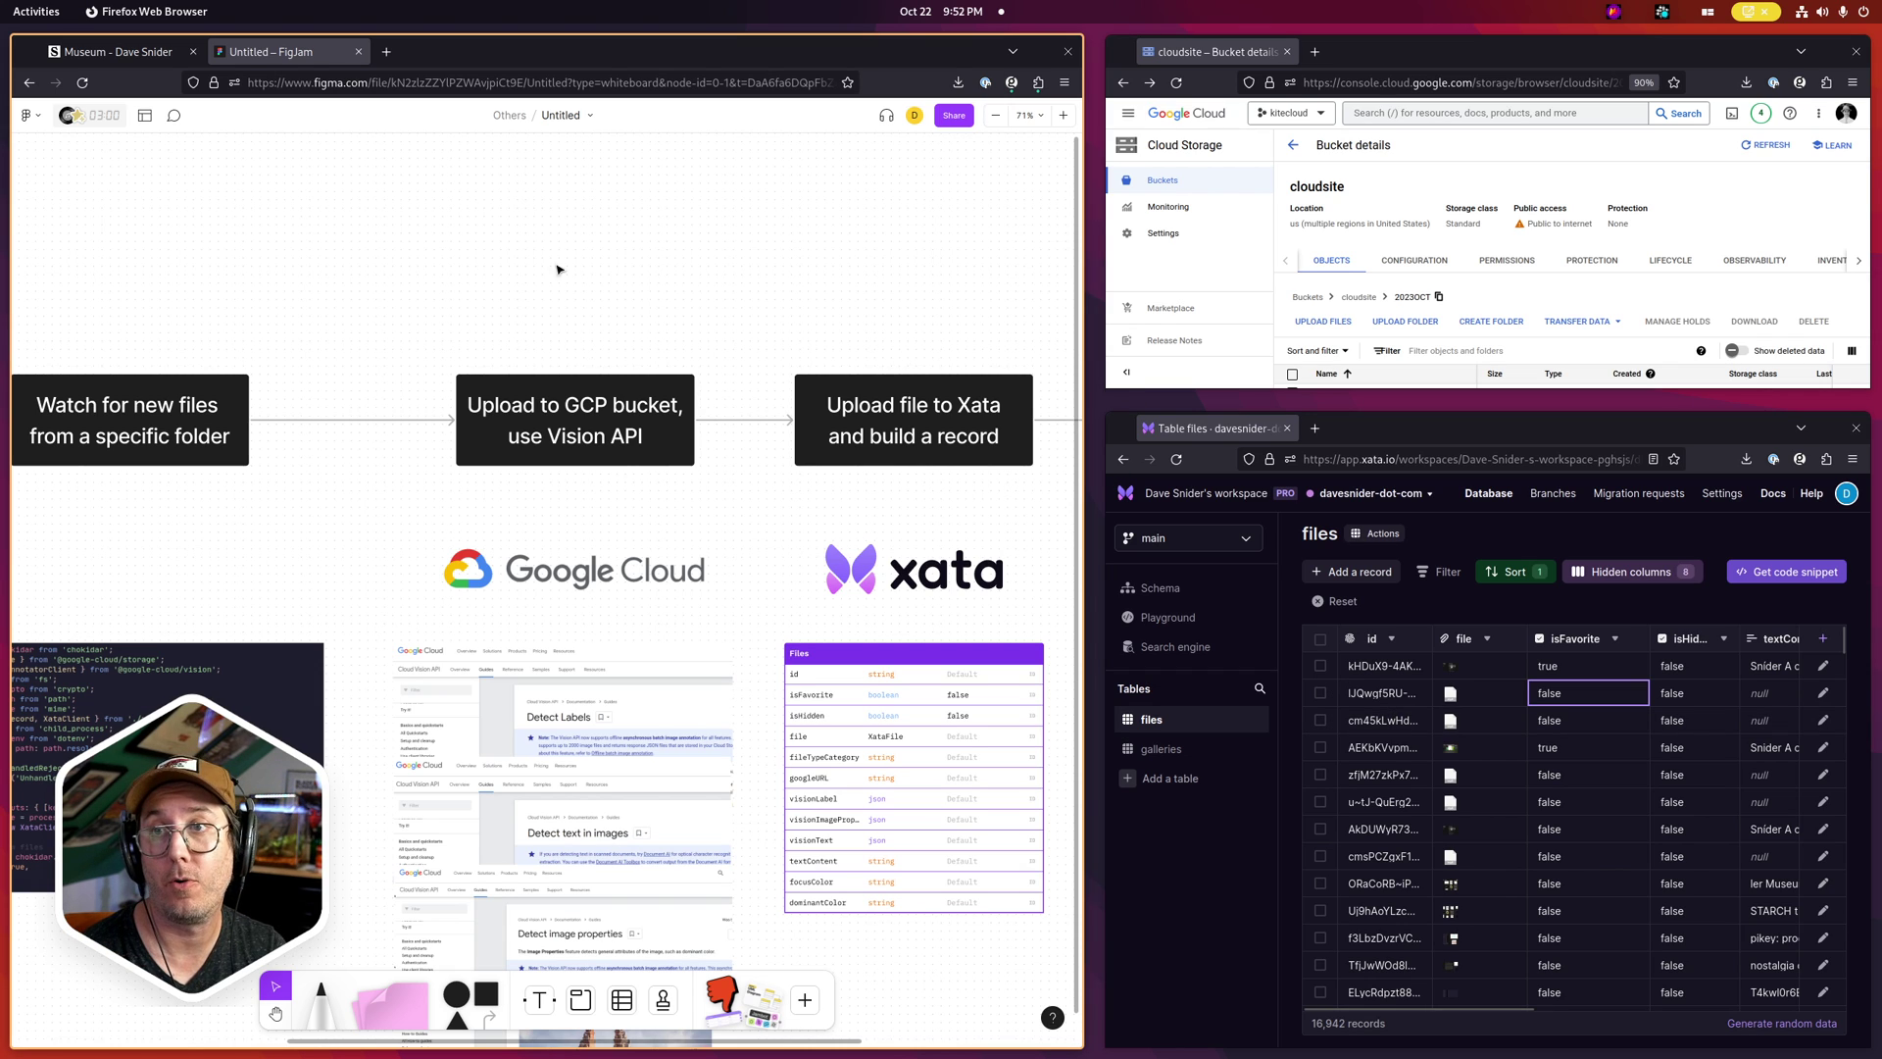
Return to the Museum page, show and hide its filters, then go to the home page
click(117, 51)
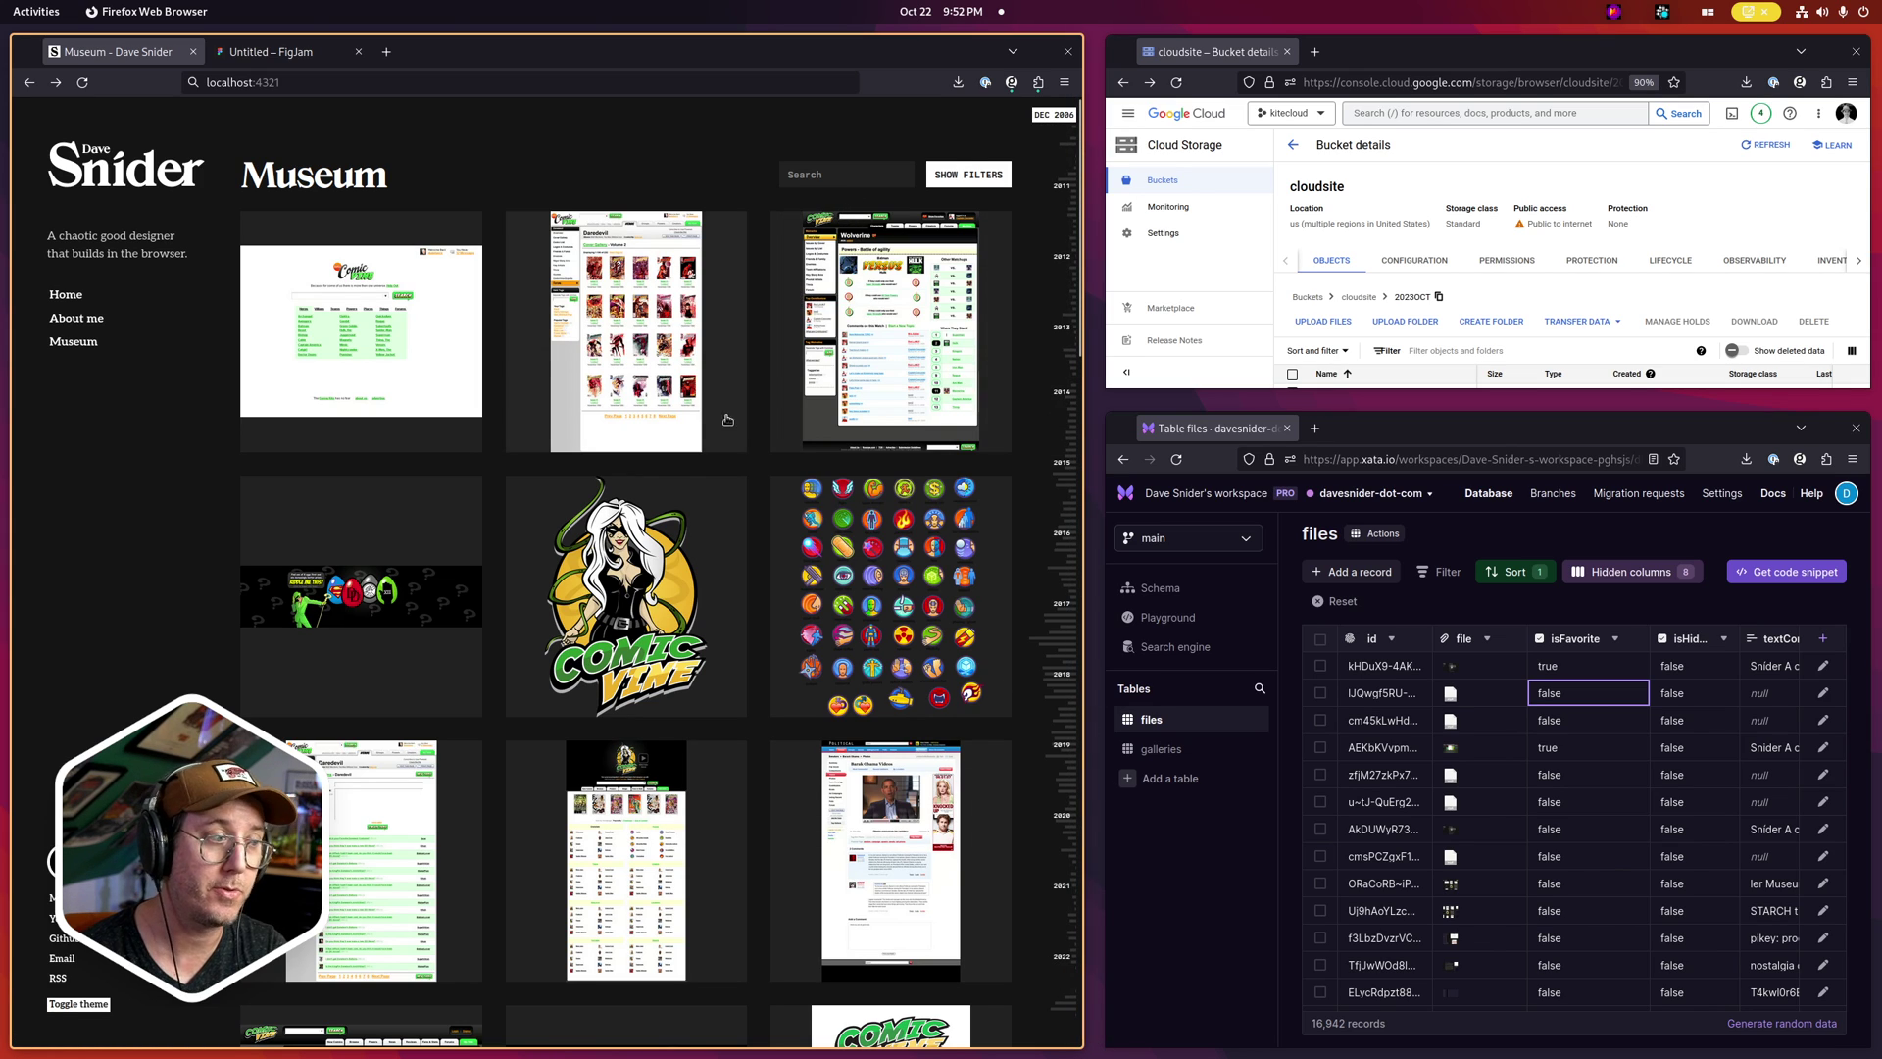
click(954, 176)
mouse_move(585, 313)
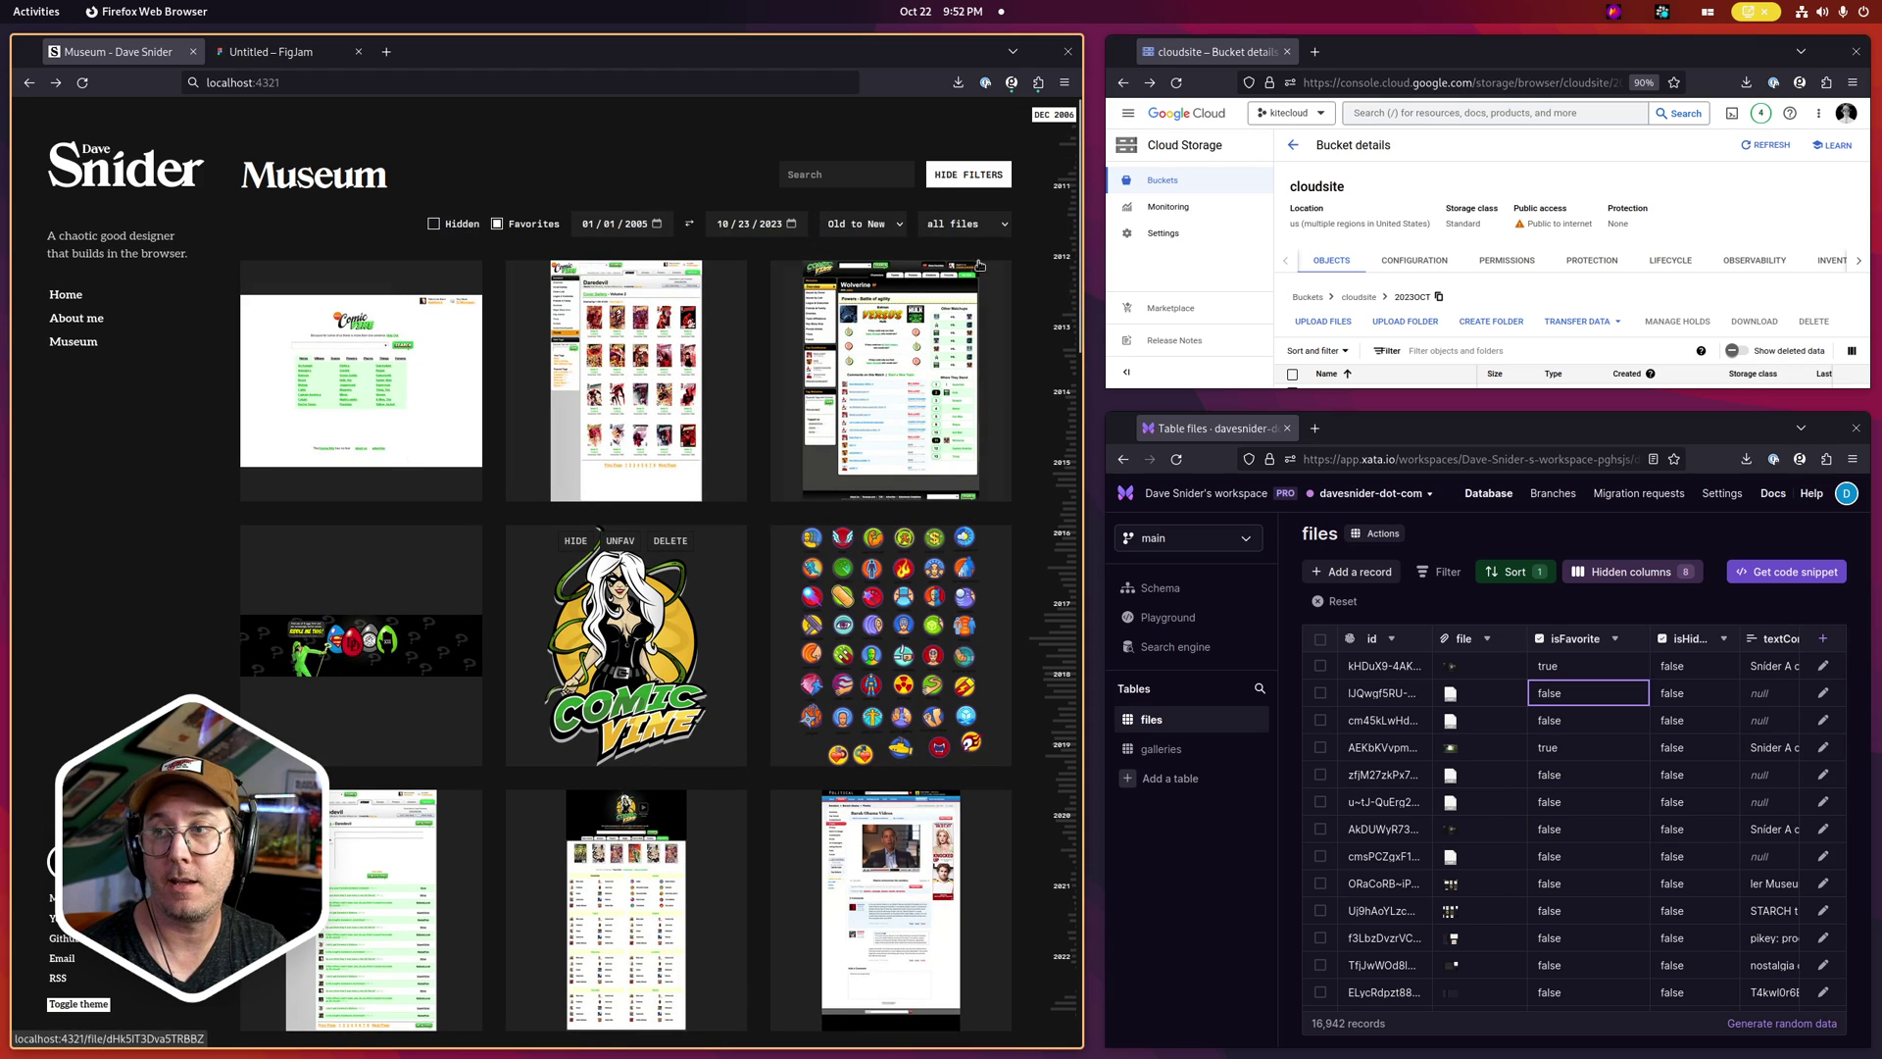
click(1000, 184)
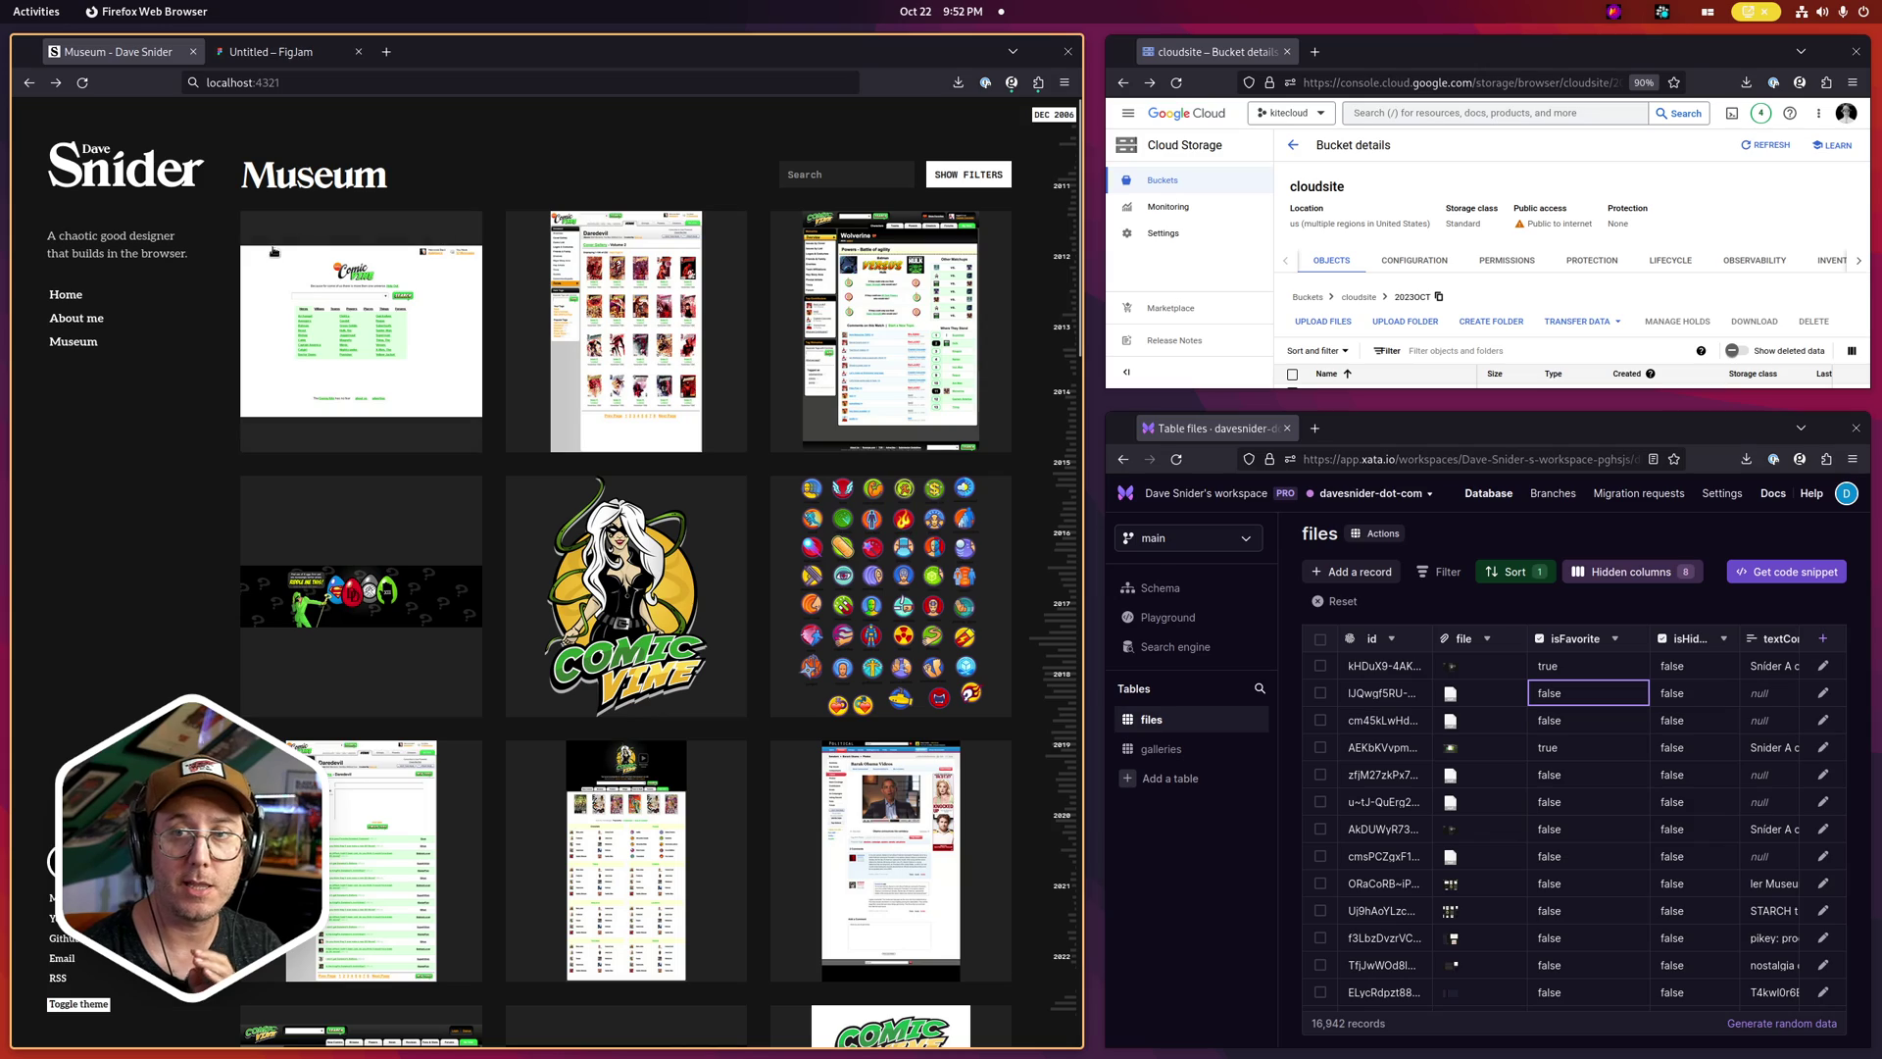
click(78, 294)
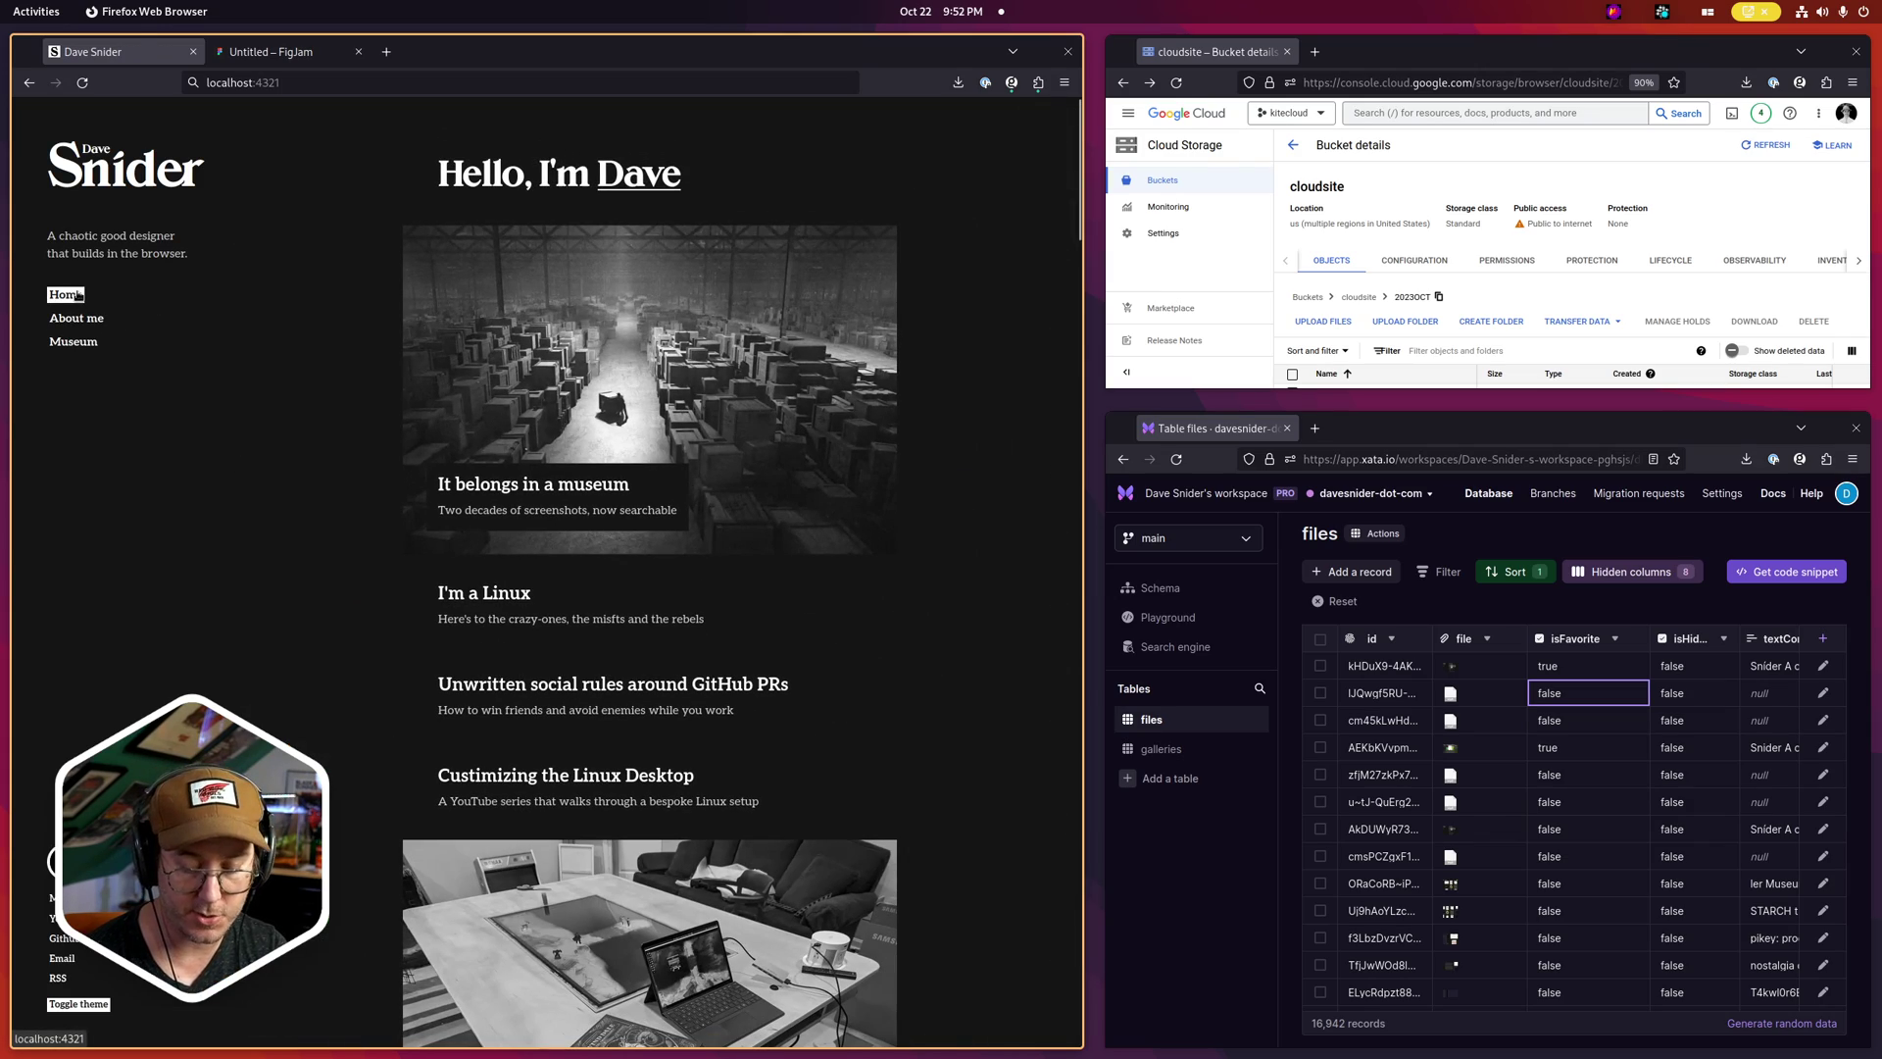
Capture the home page with a red arrow at the museum card and 'Hello world' text
key(Print)
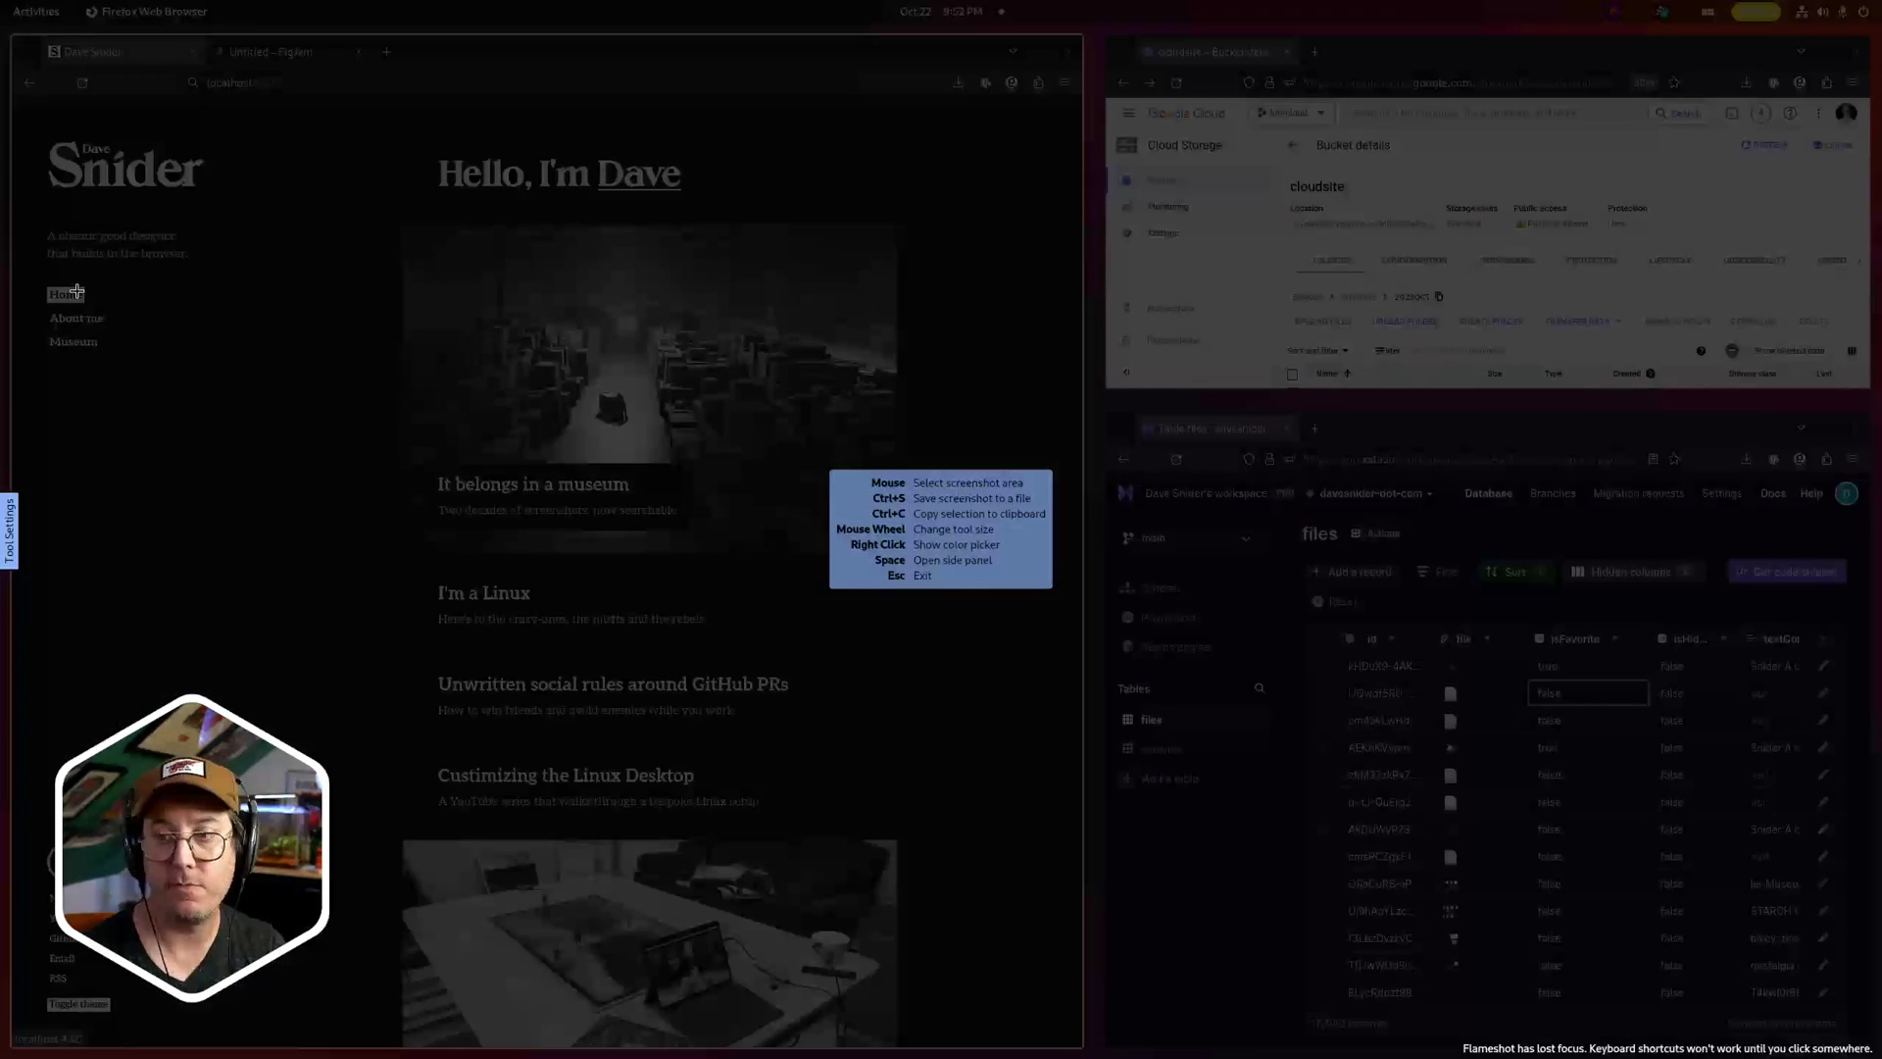
drag(23, 103, 1068, 802)
click(421, 823)
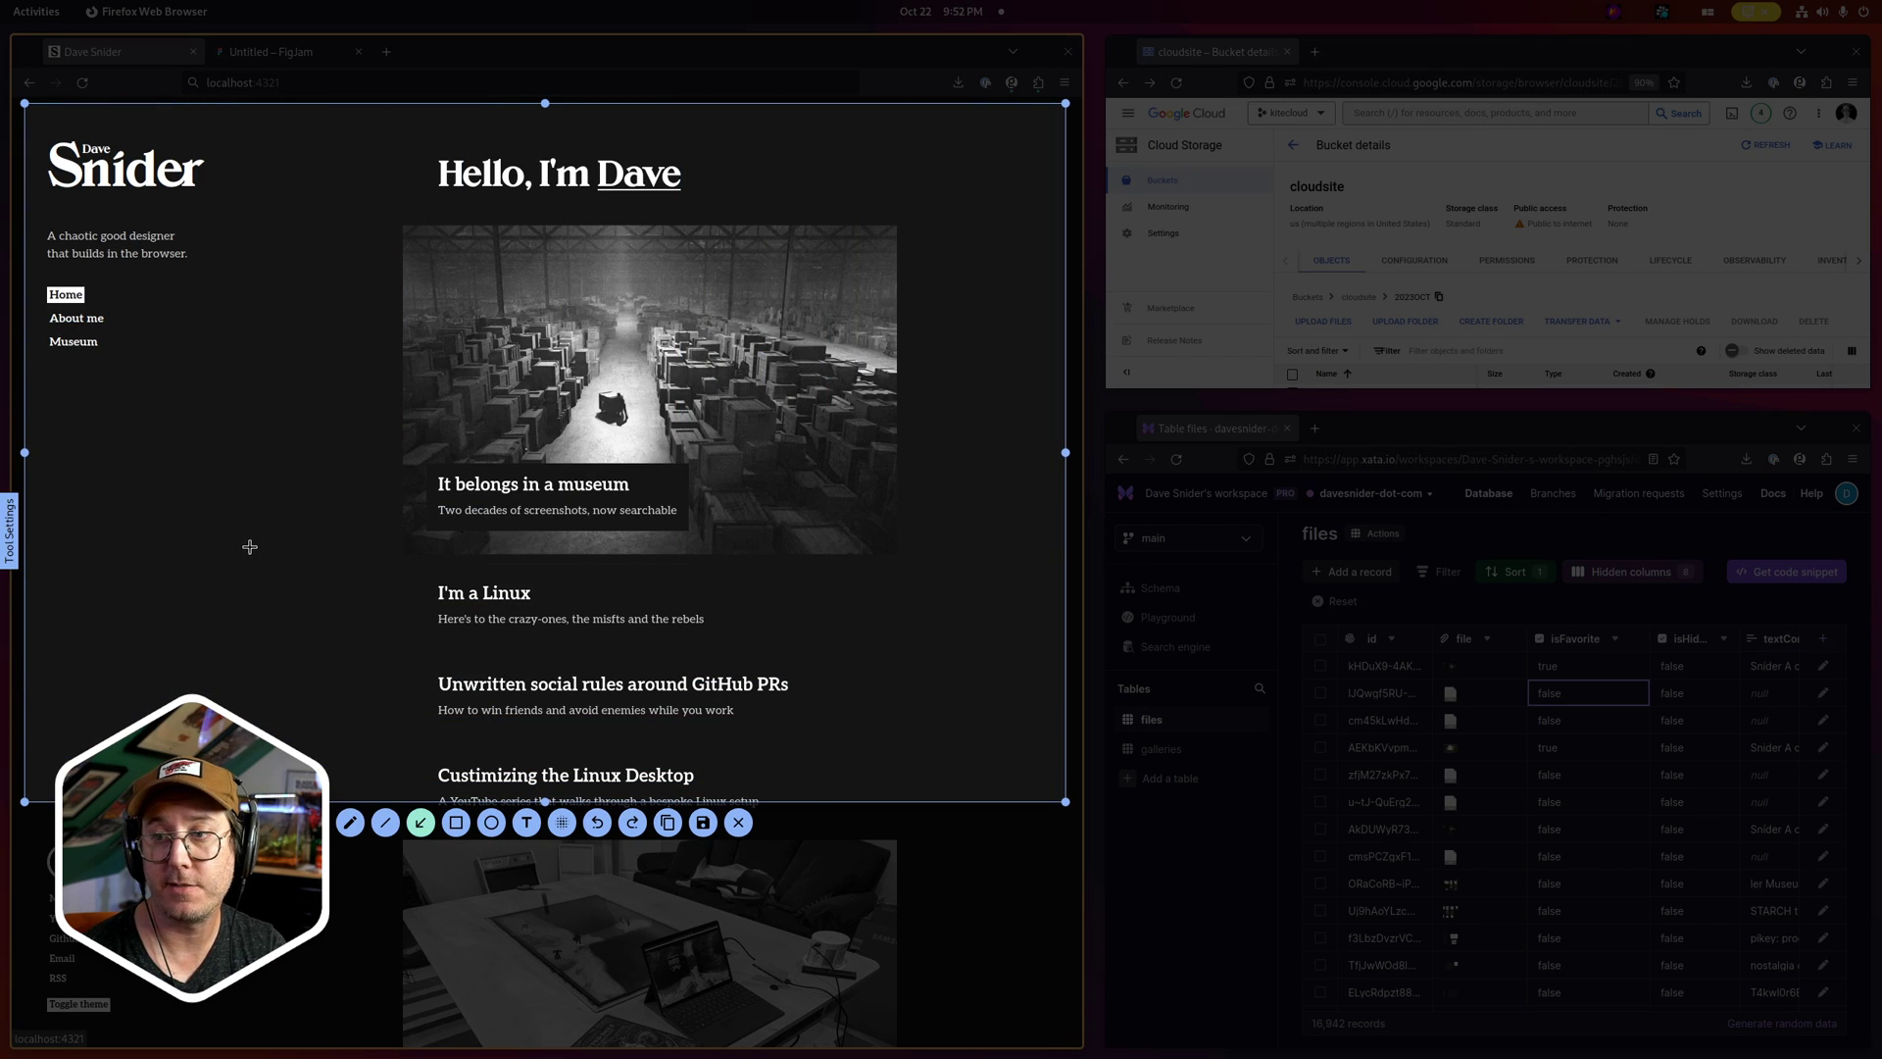
mouse_move(245, 547)
mouse_down()
mouse_move(504, 456)
mouse_move(436, 454)
mouse_up()
click(527, 826)
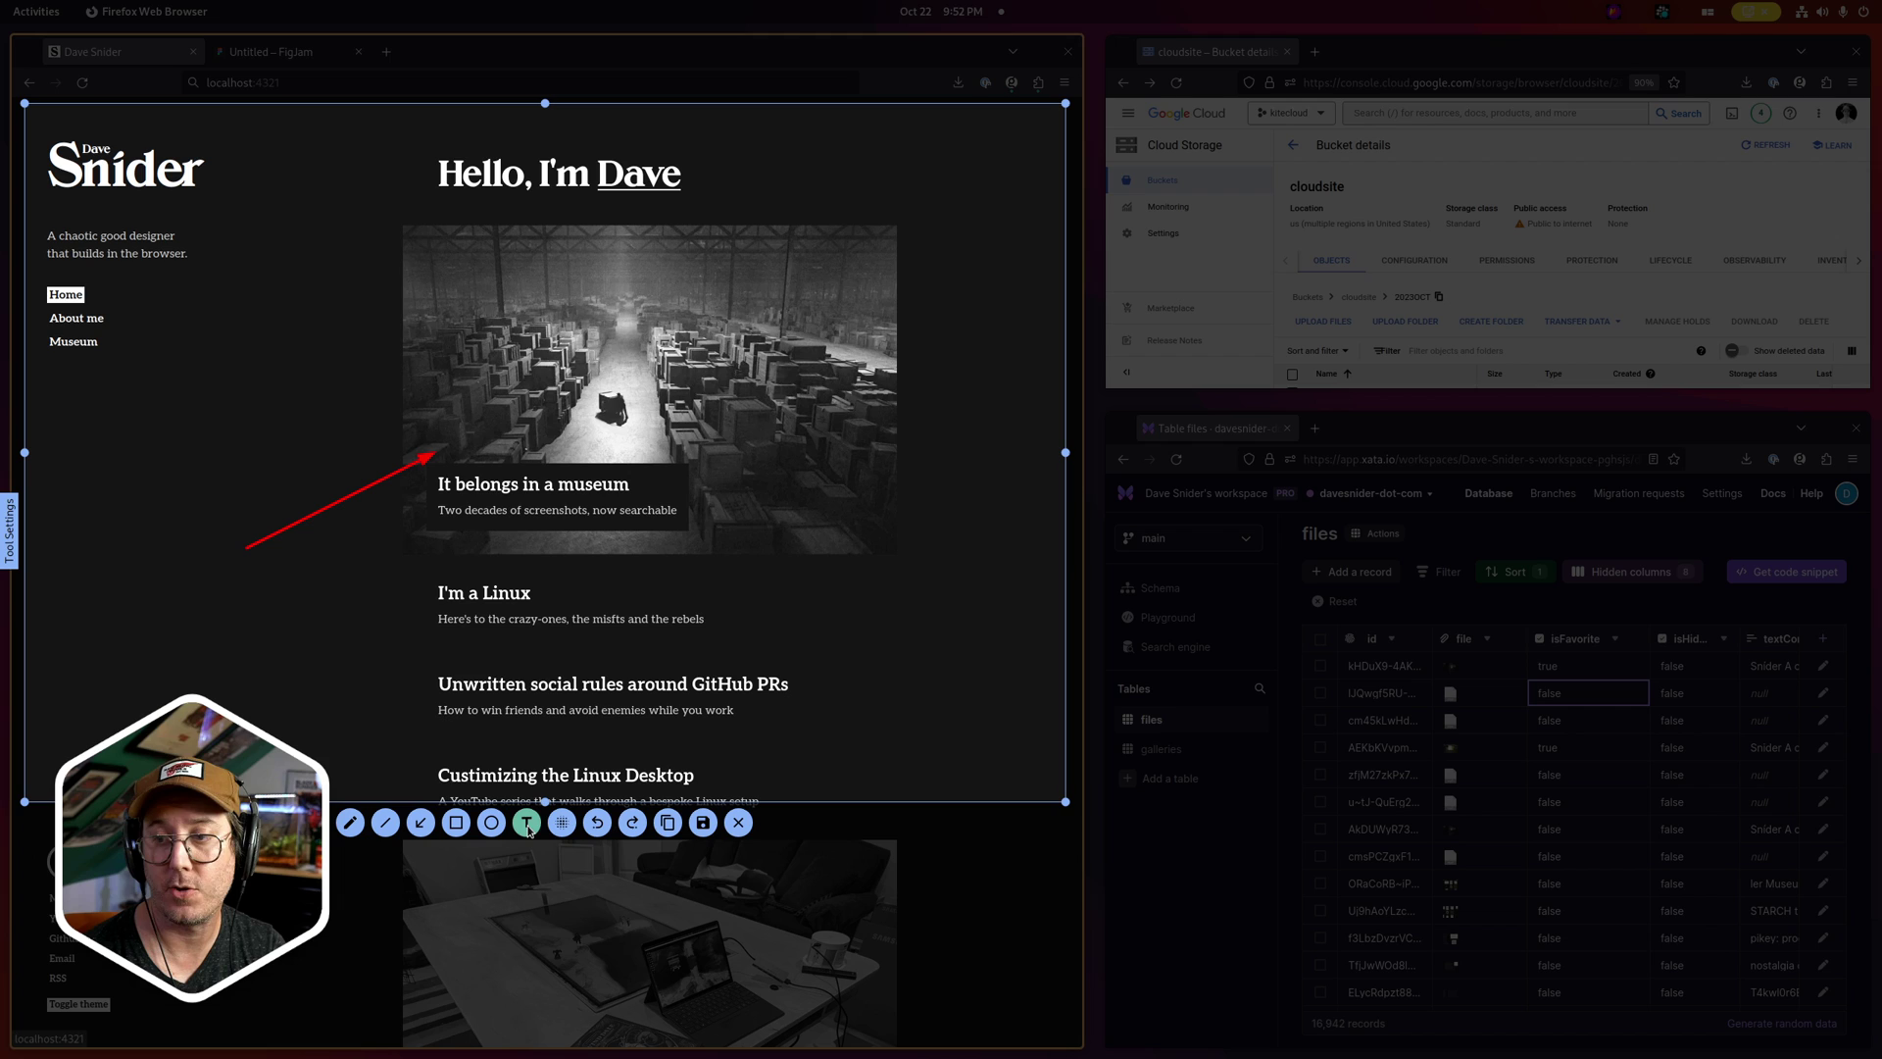
text(Hello world)
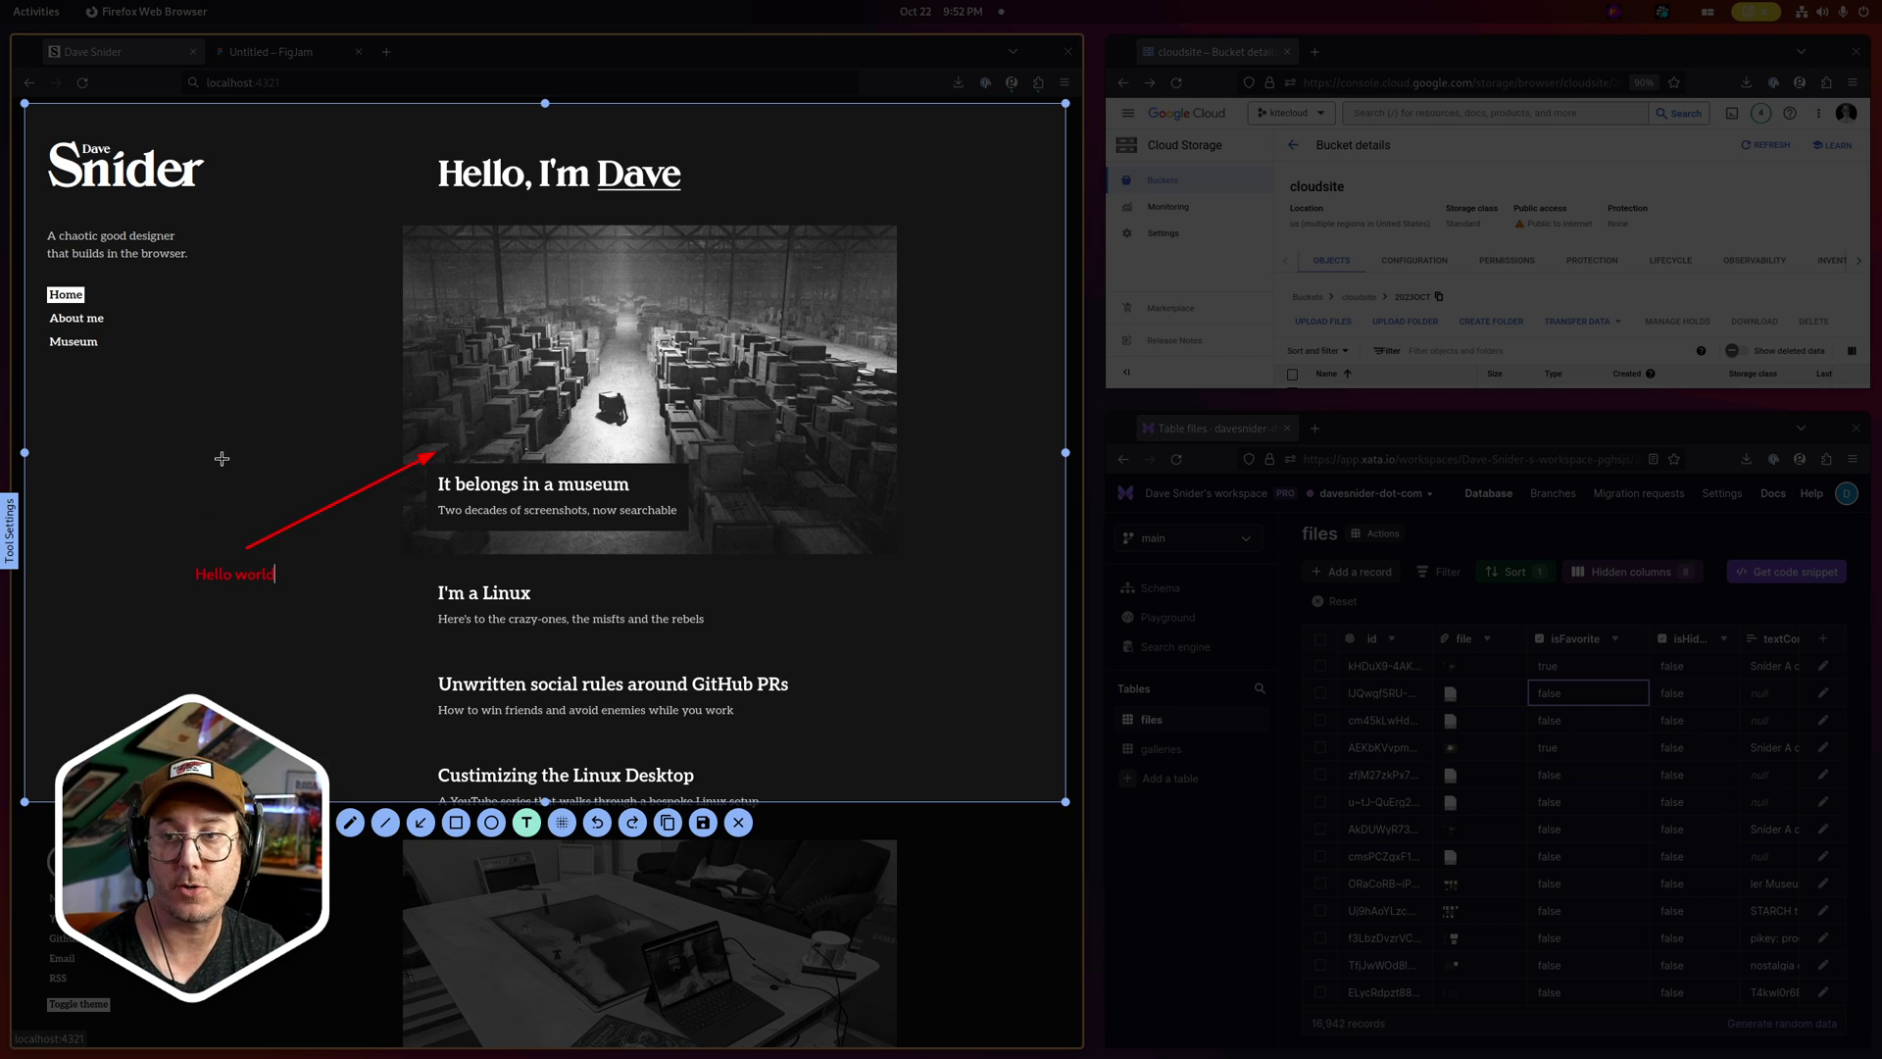
click(703, 823)
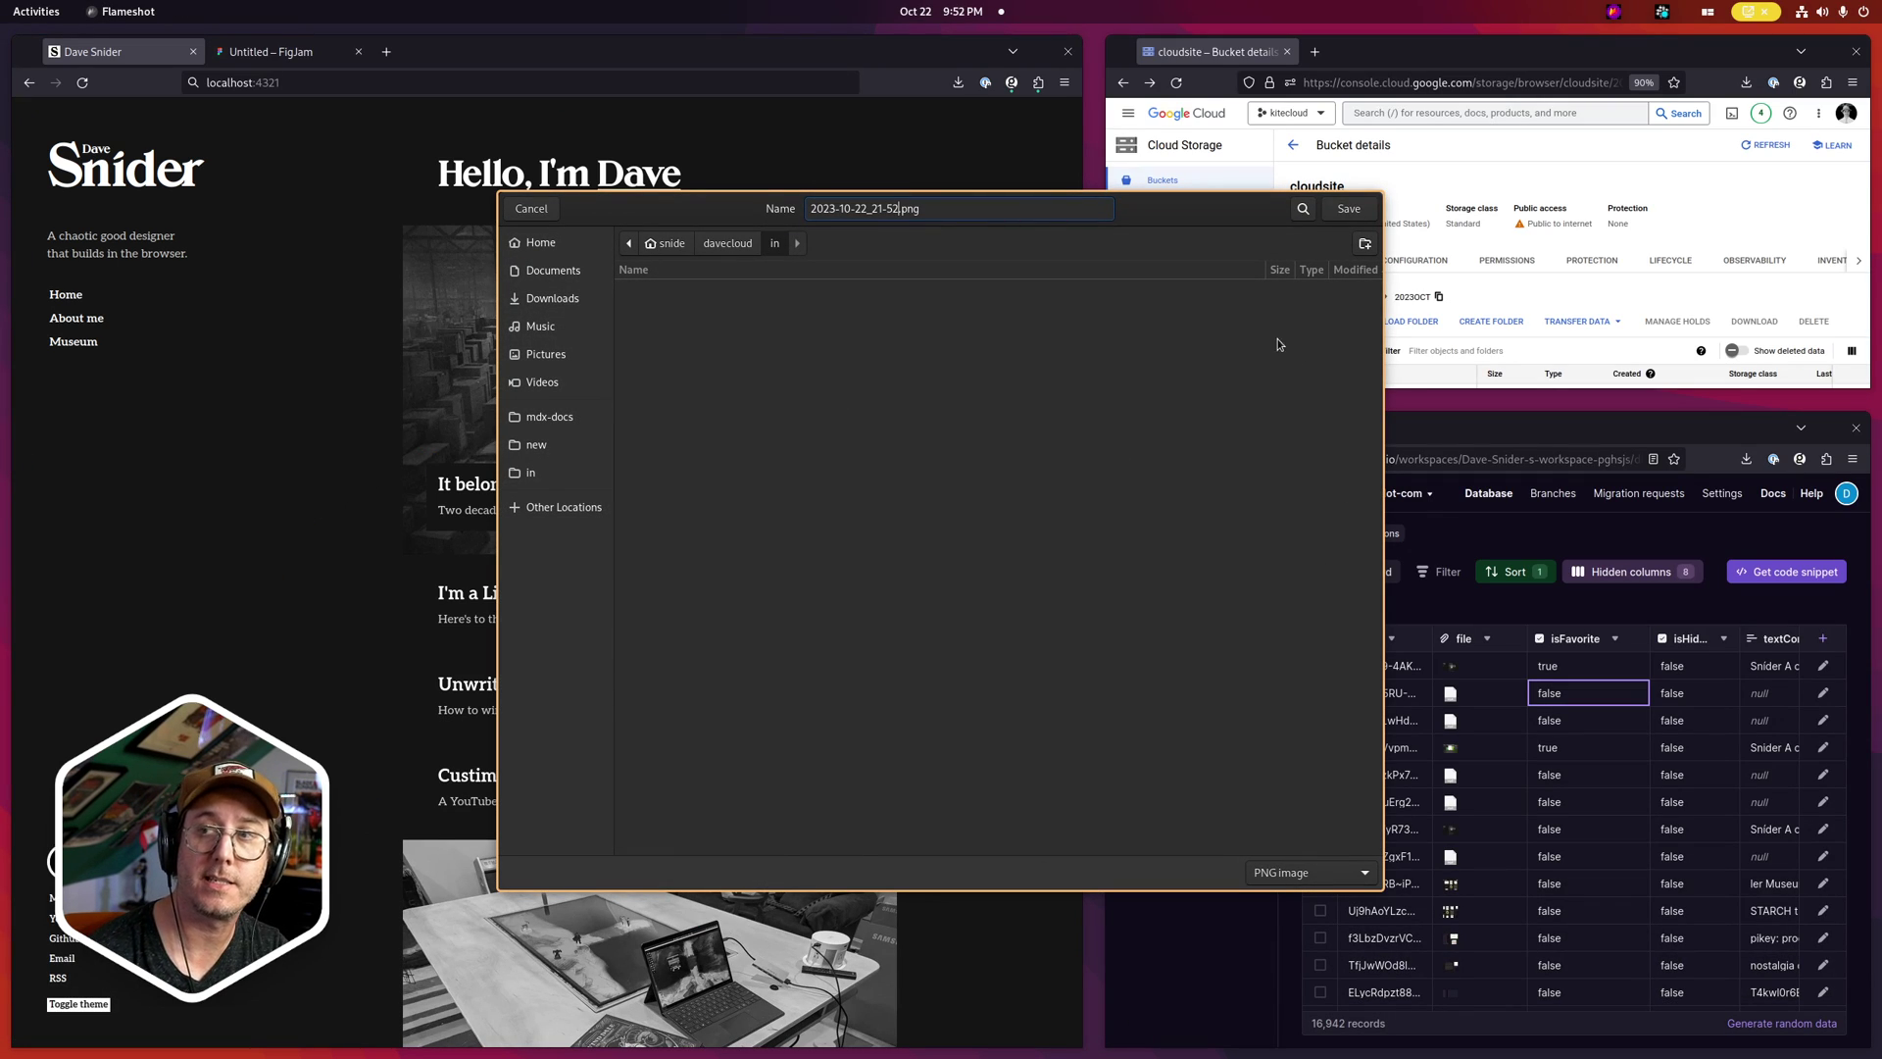
Save the annotated capture as 2023-10-22_21-52.png in the 'in' folder
click(561, 475)
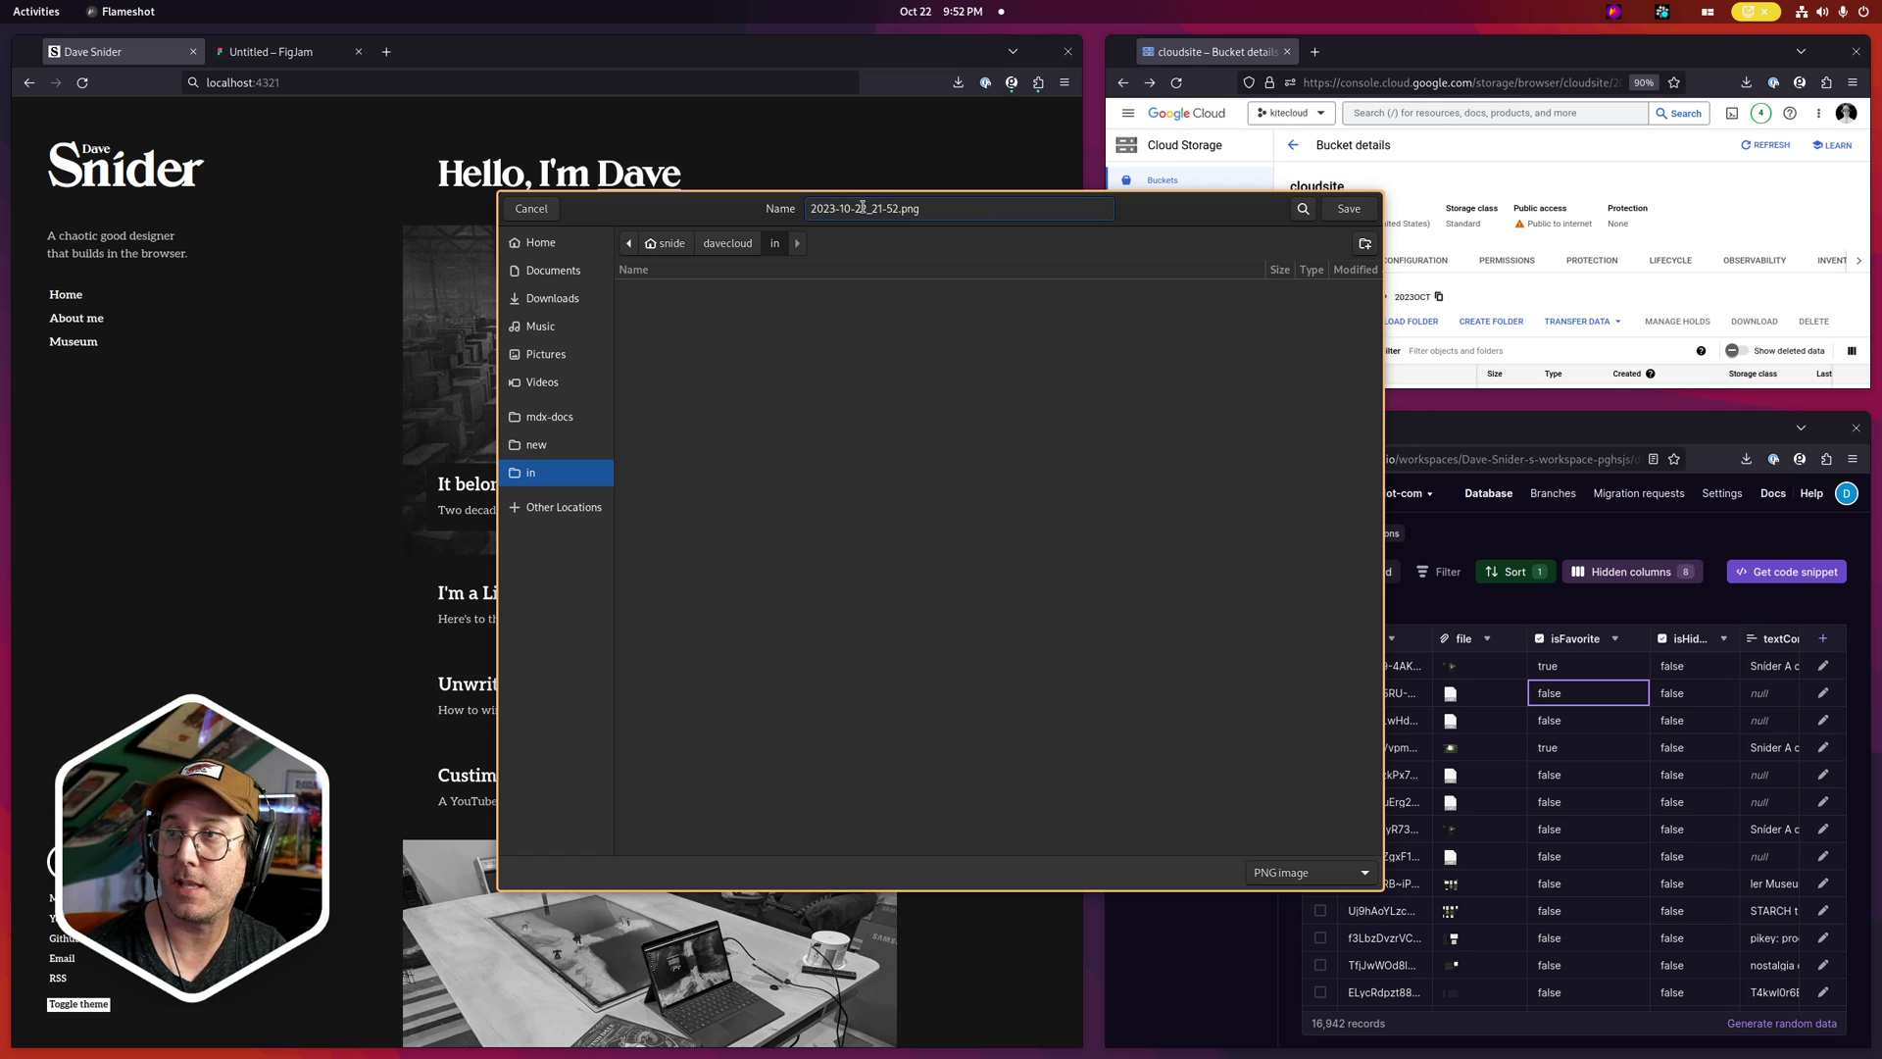
click(1372, 208)
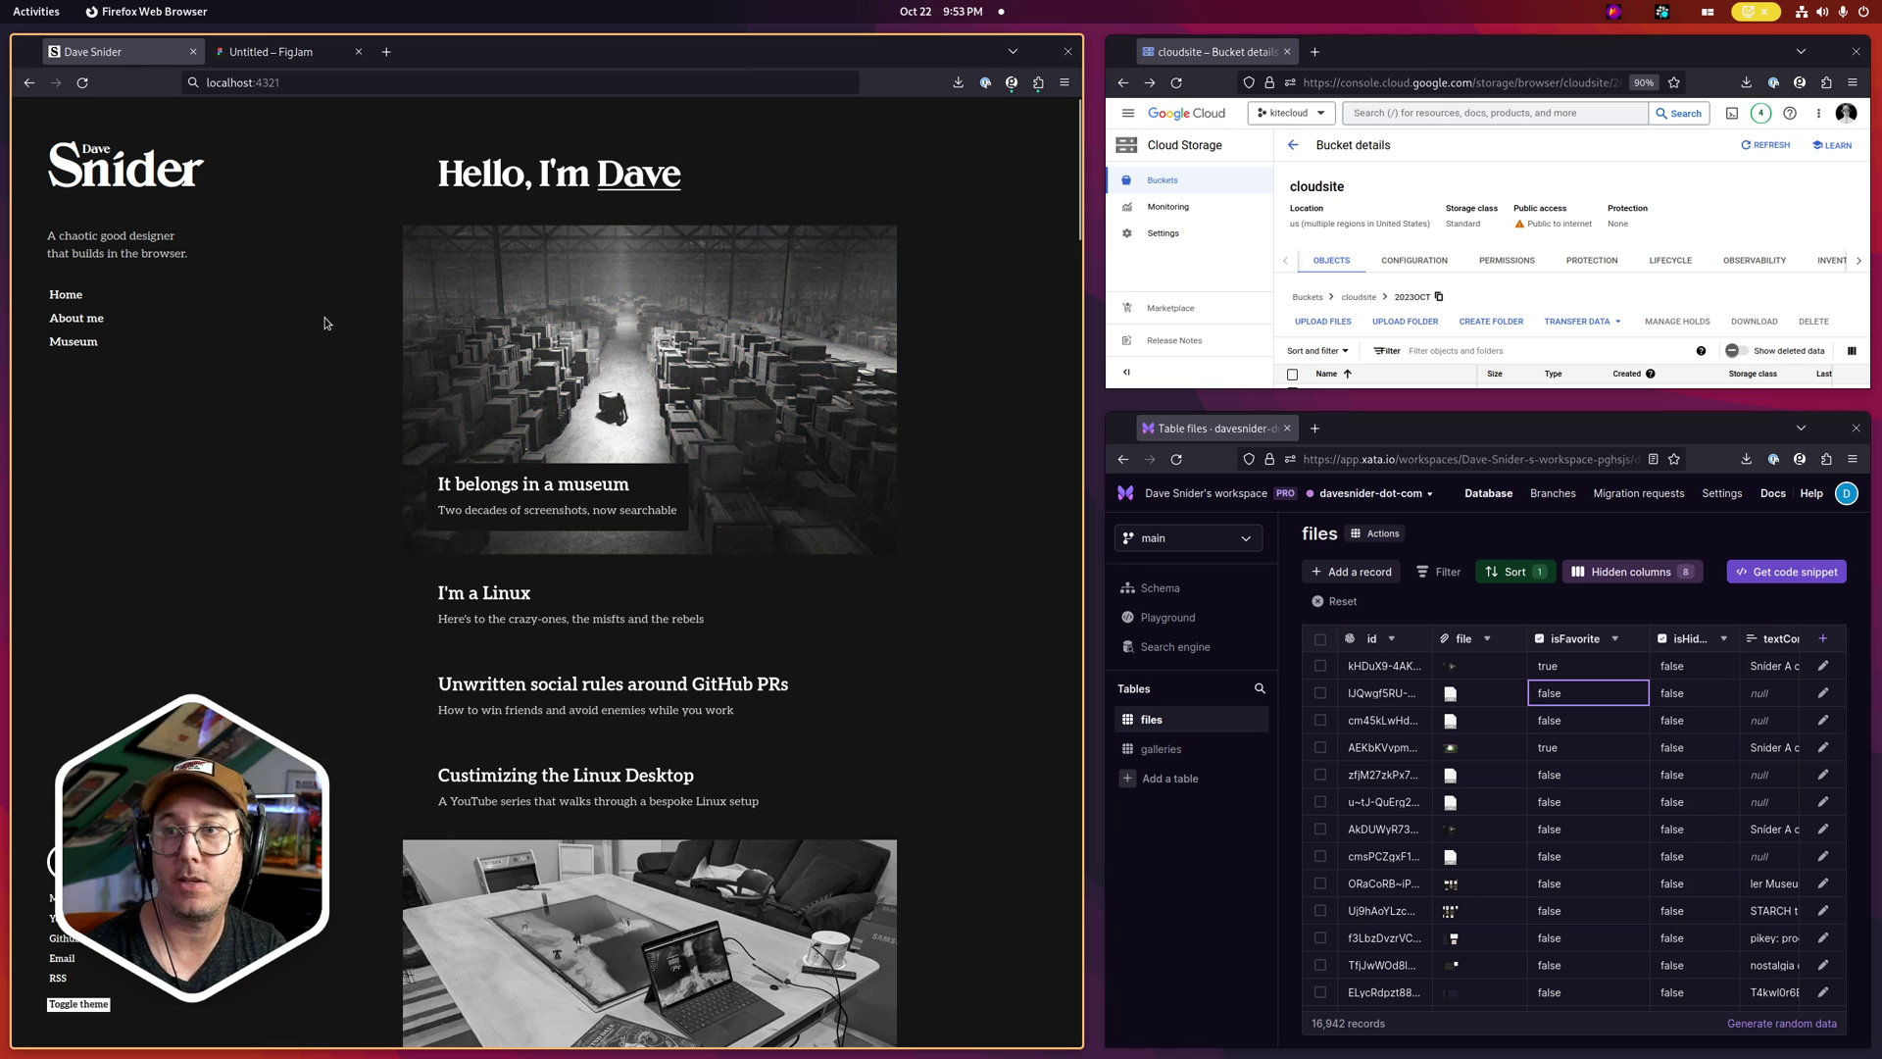
Load the copied snid.es screenshot link in a new tab, then bring up the Cloud Storage window
key(ctrl+t)
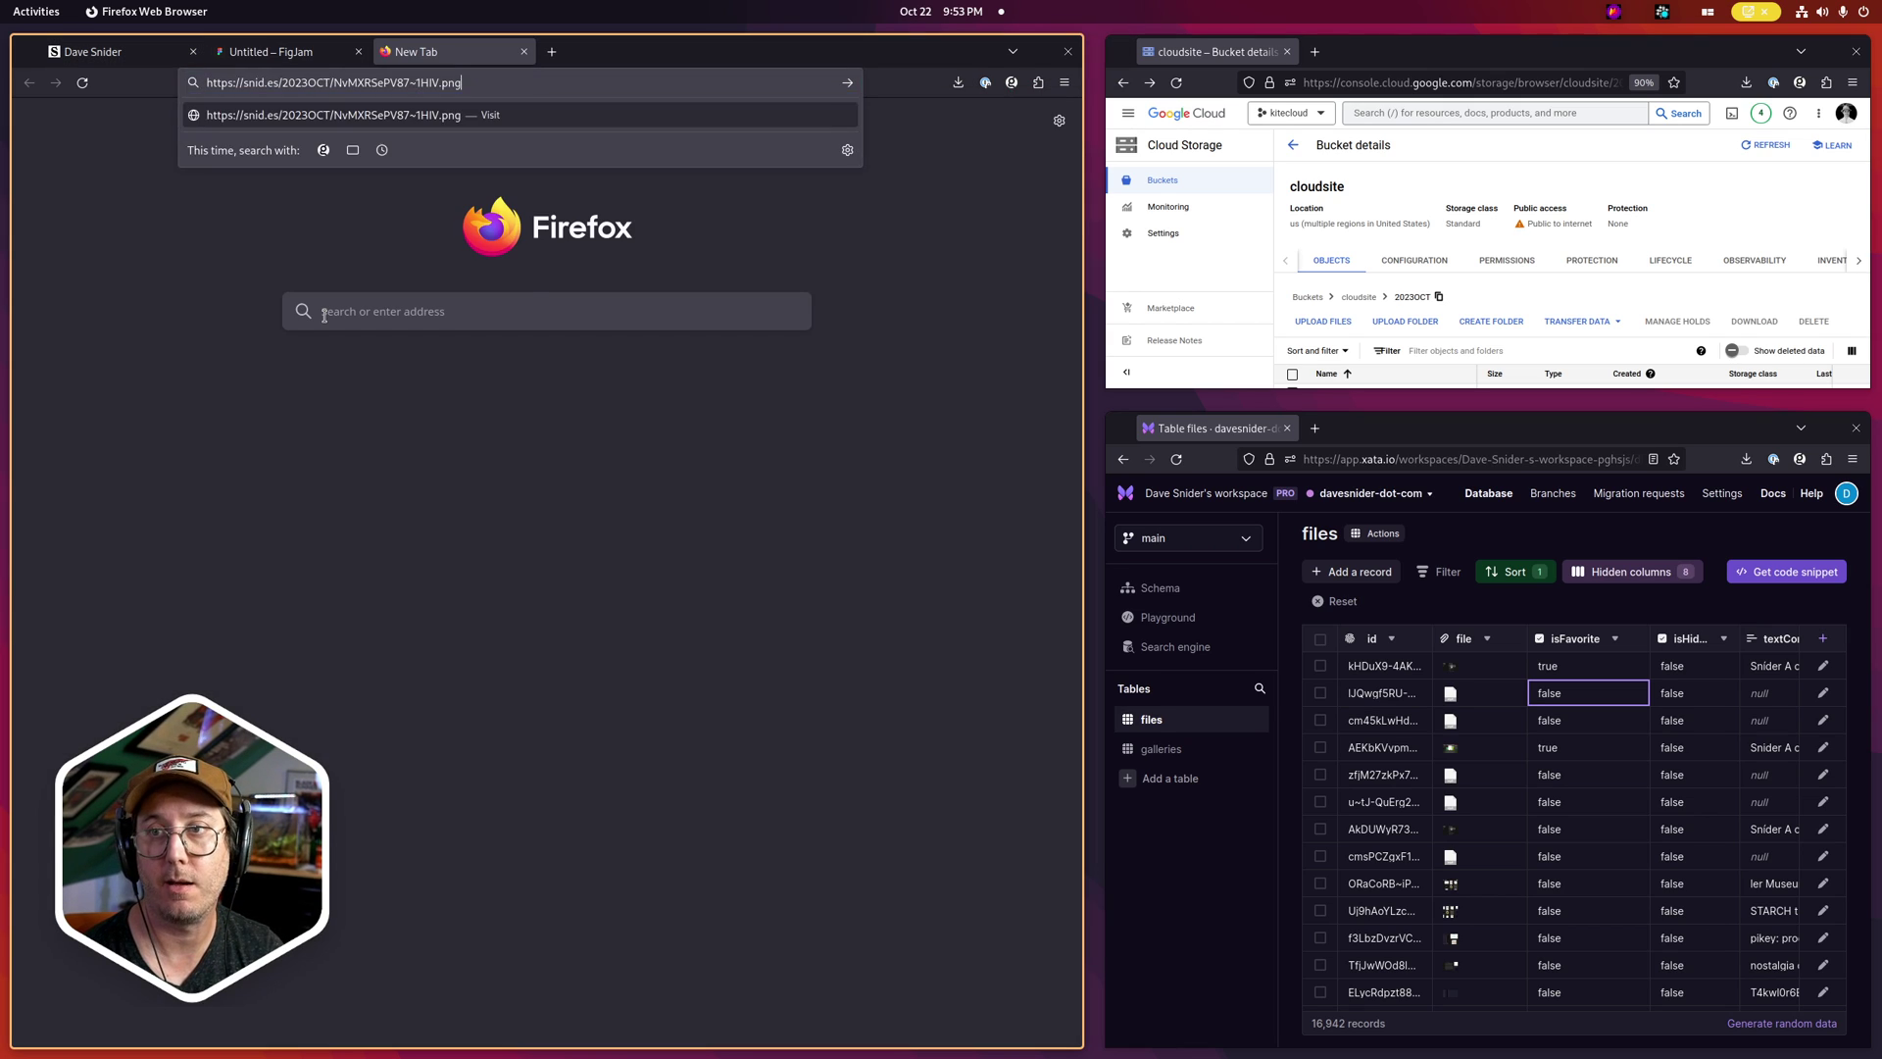
key(Return)
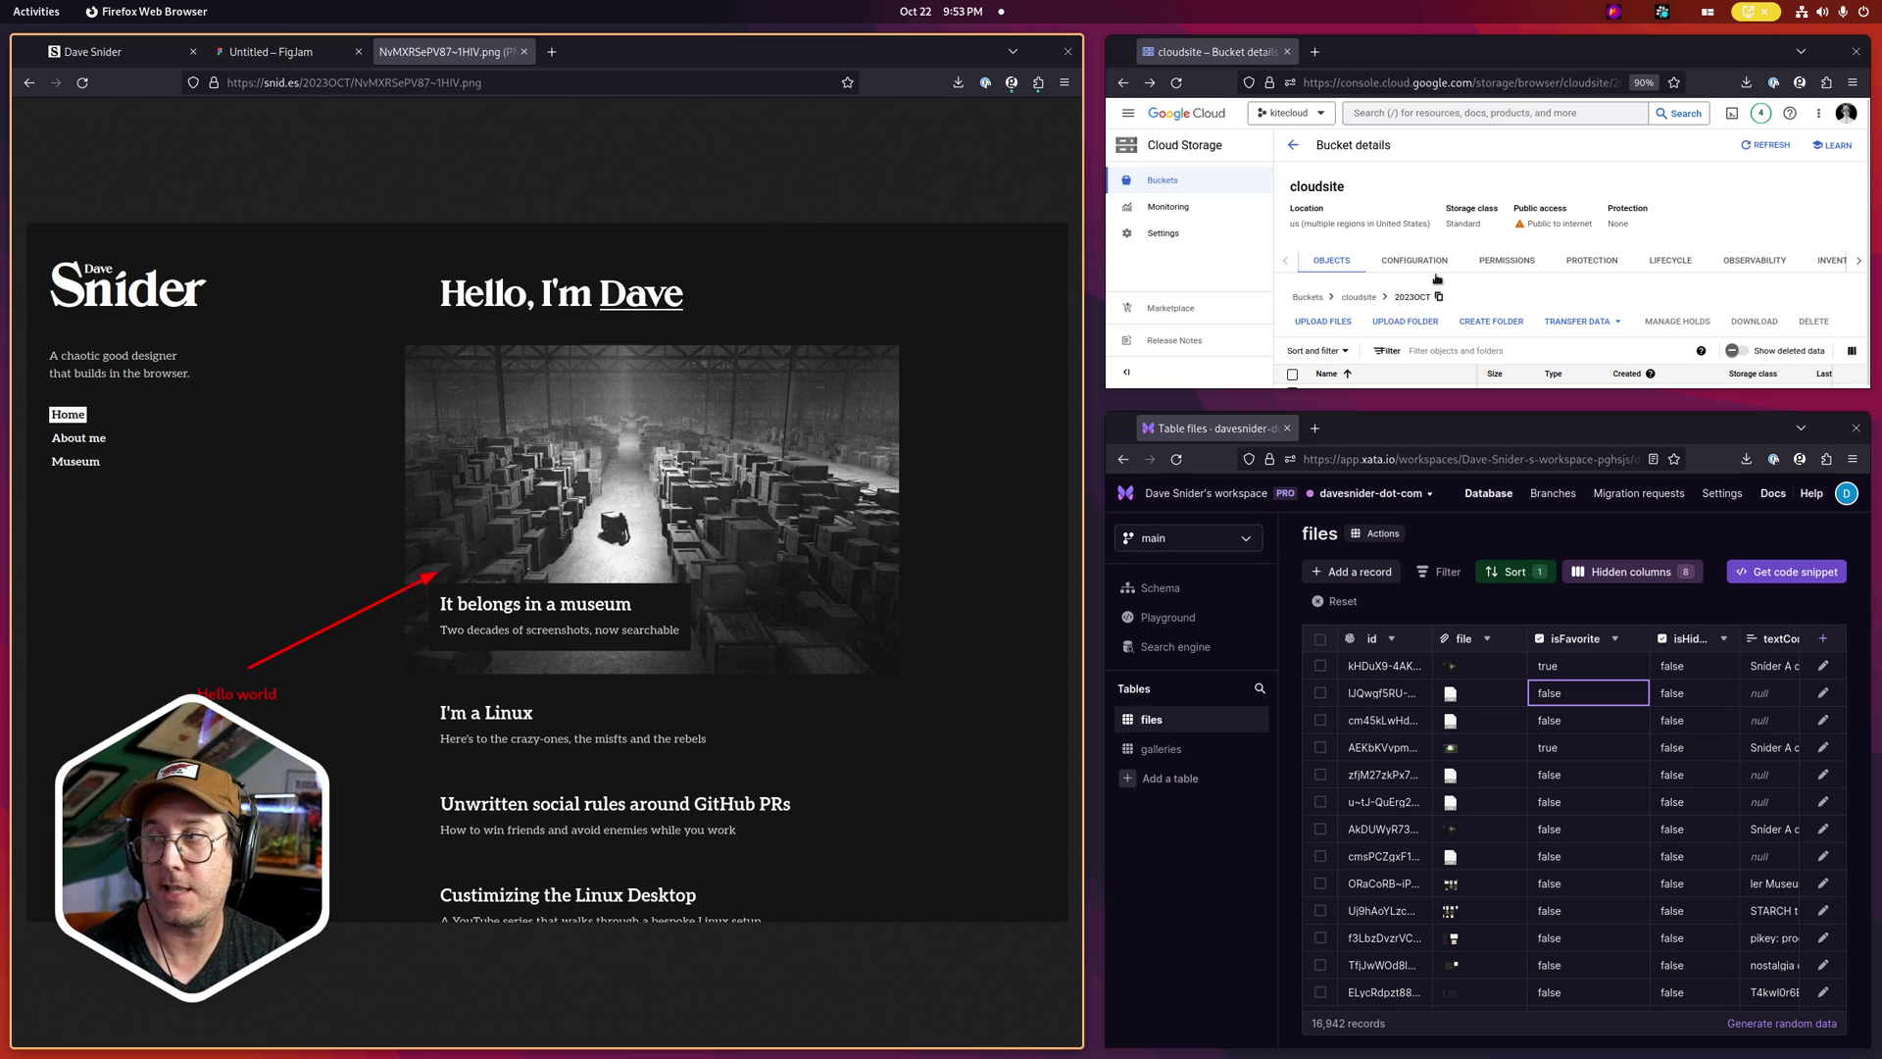
click(1596, 291)
Sort the bucket's files by creation time, newest first, and refresh the listing
scroll(1596, 290, down, 1)
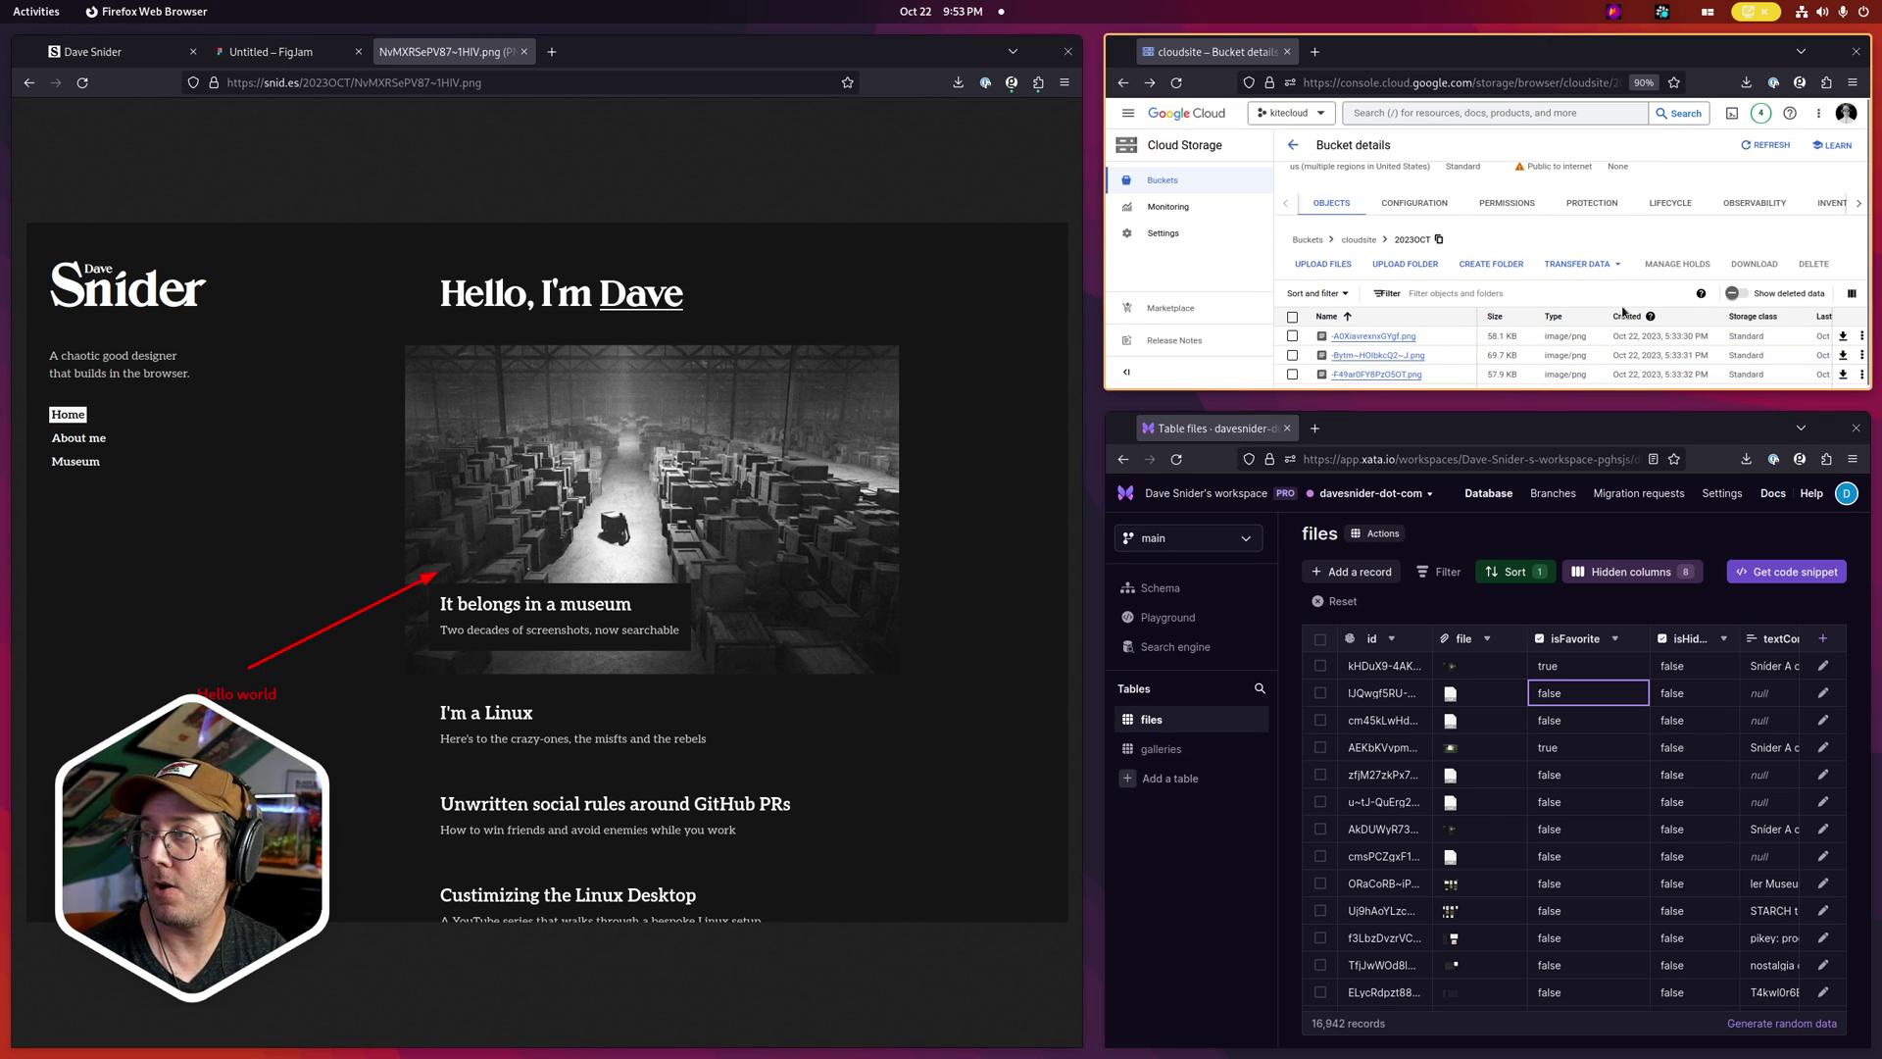
click(1629, 317)
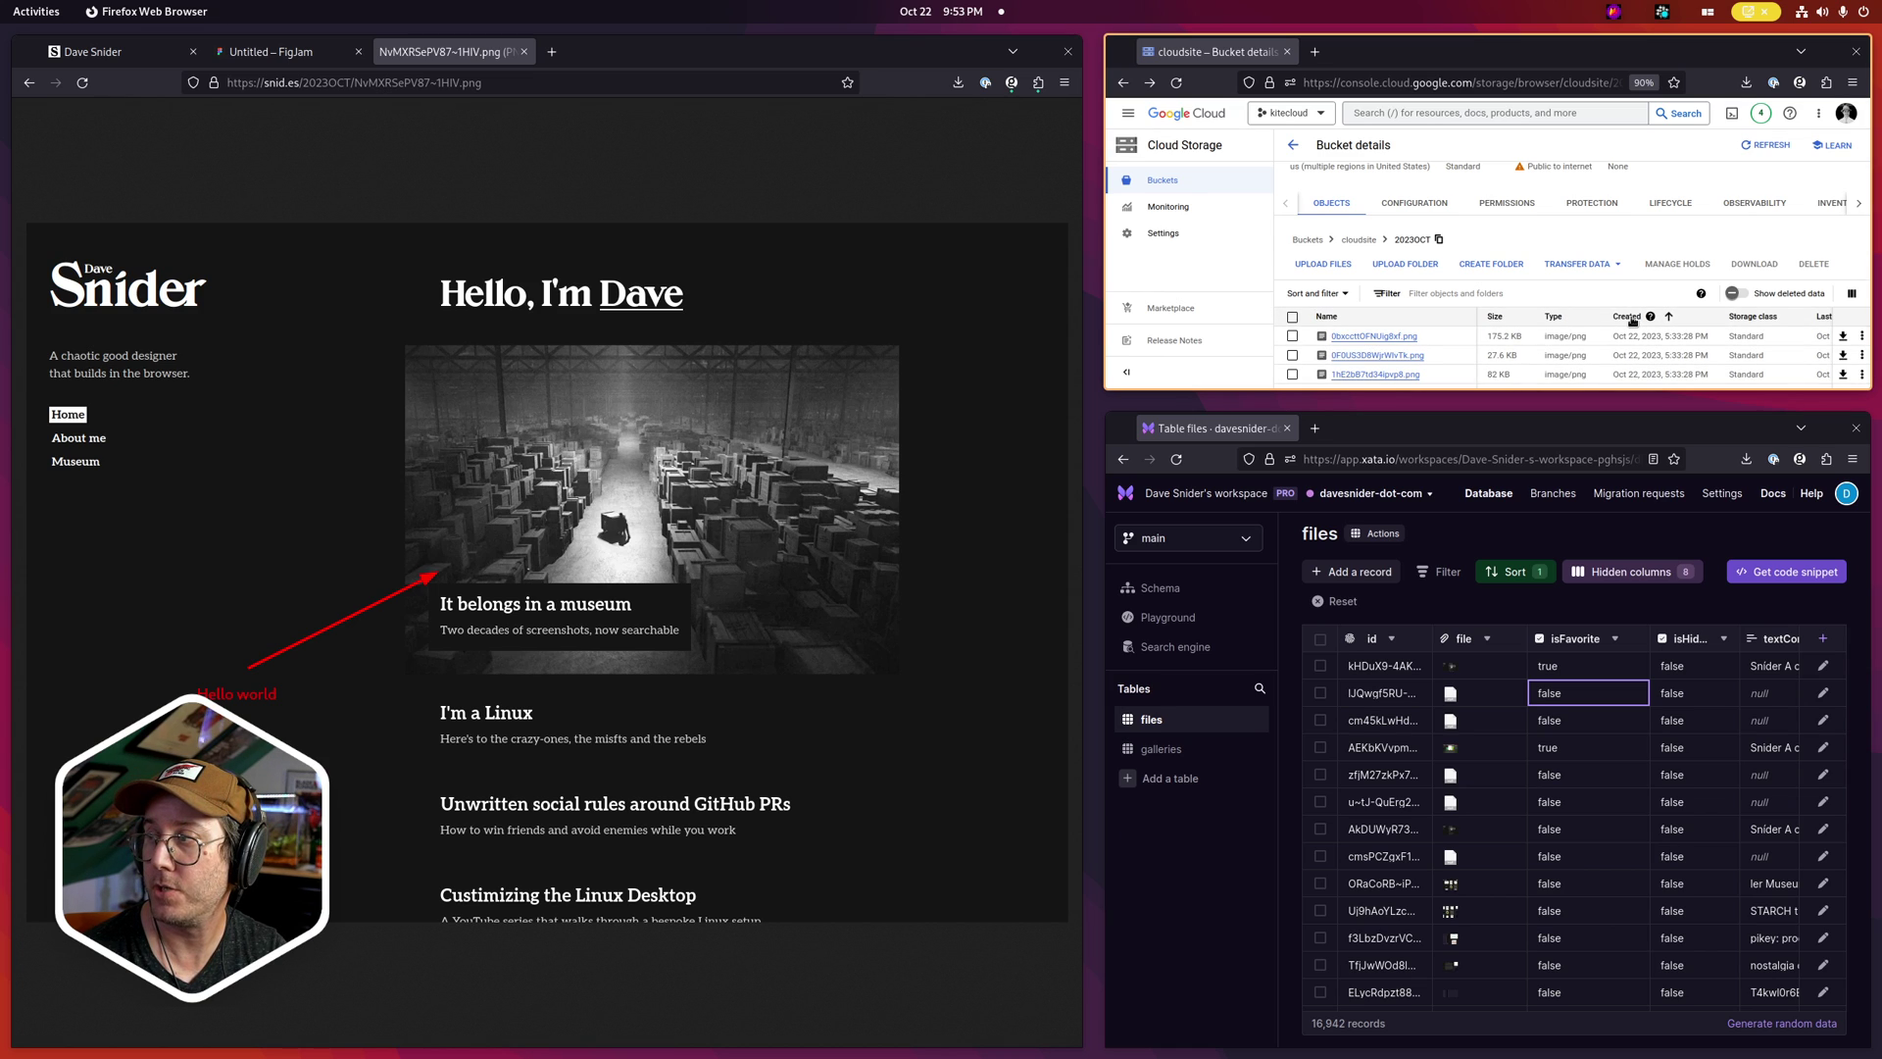
click(1630, 316)
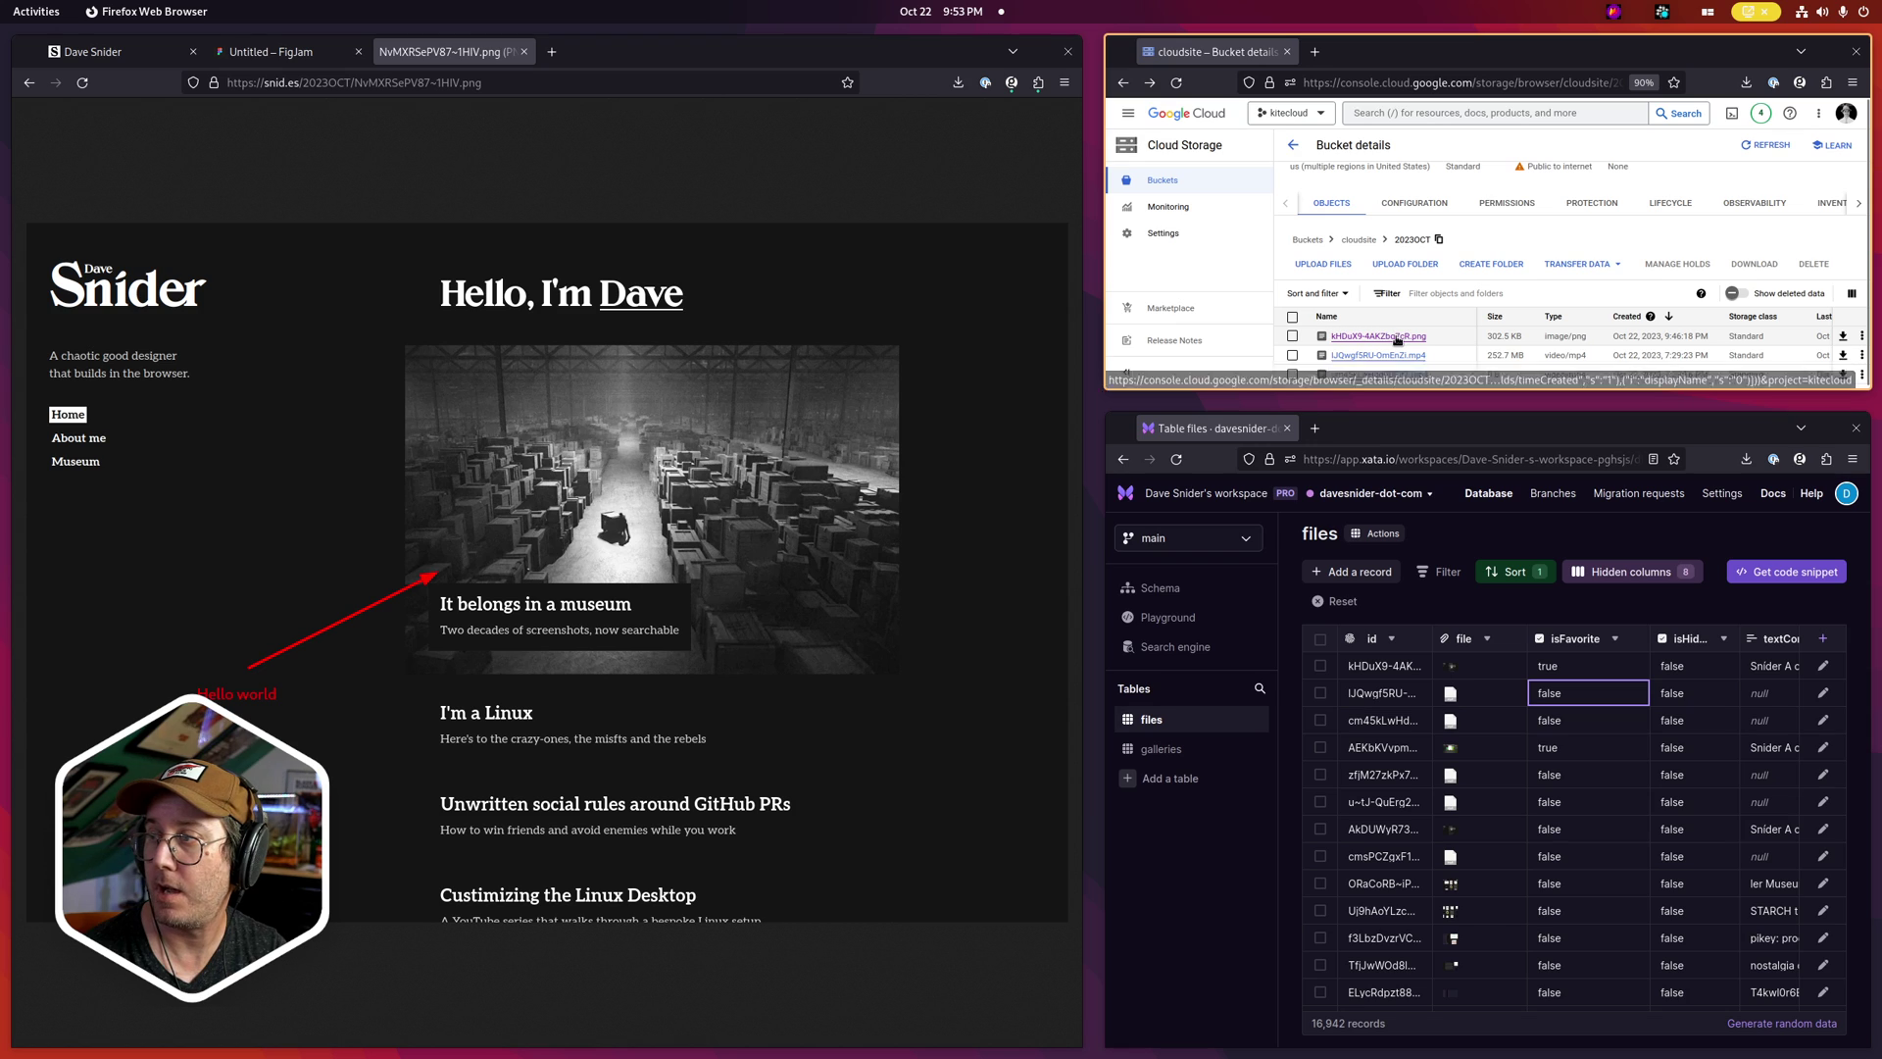
click(1632, 314)
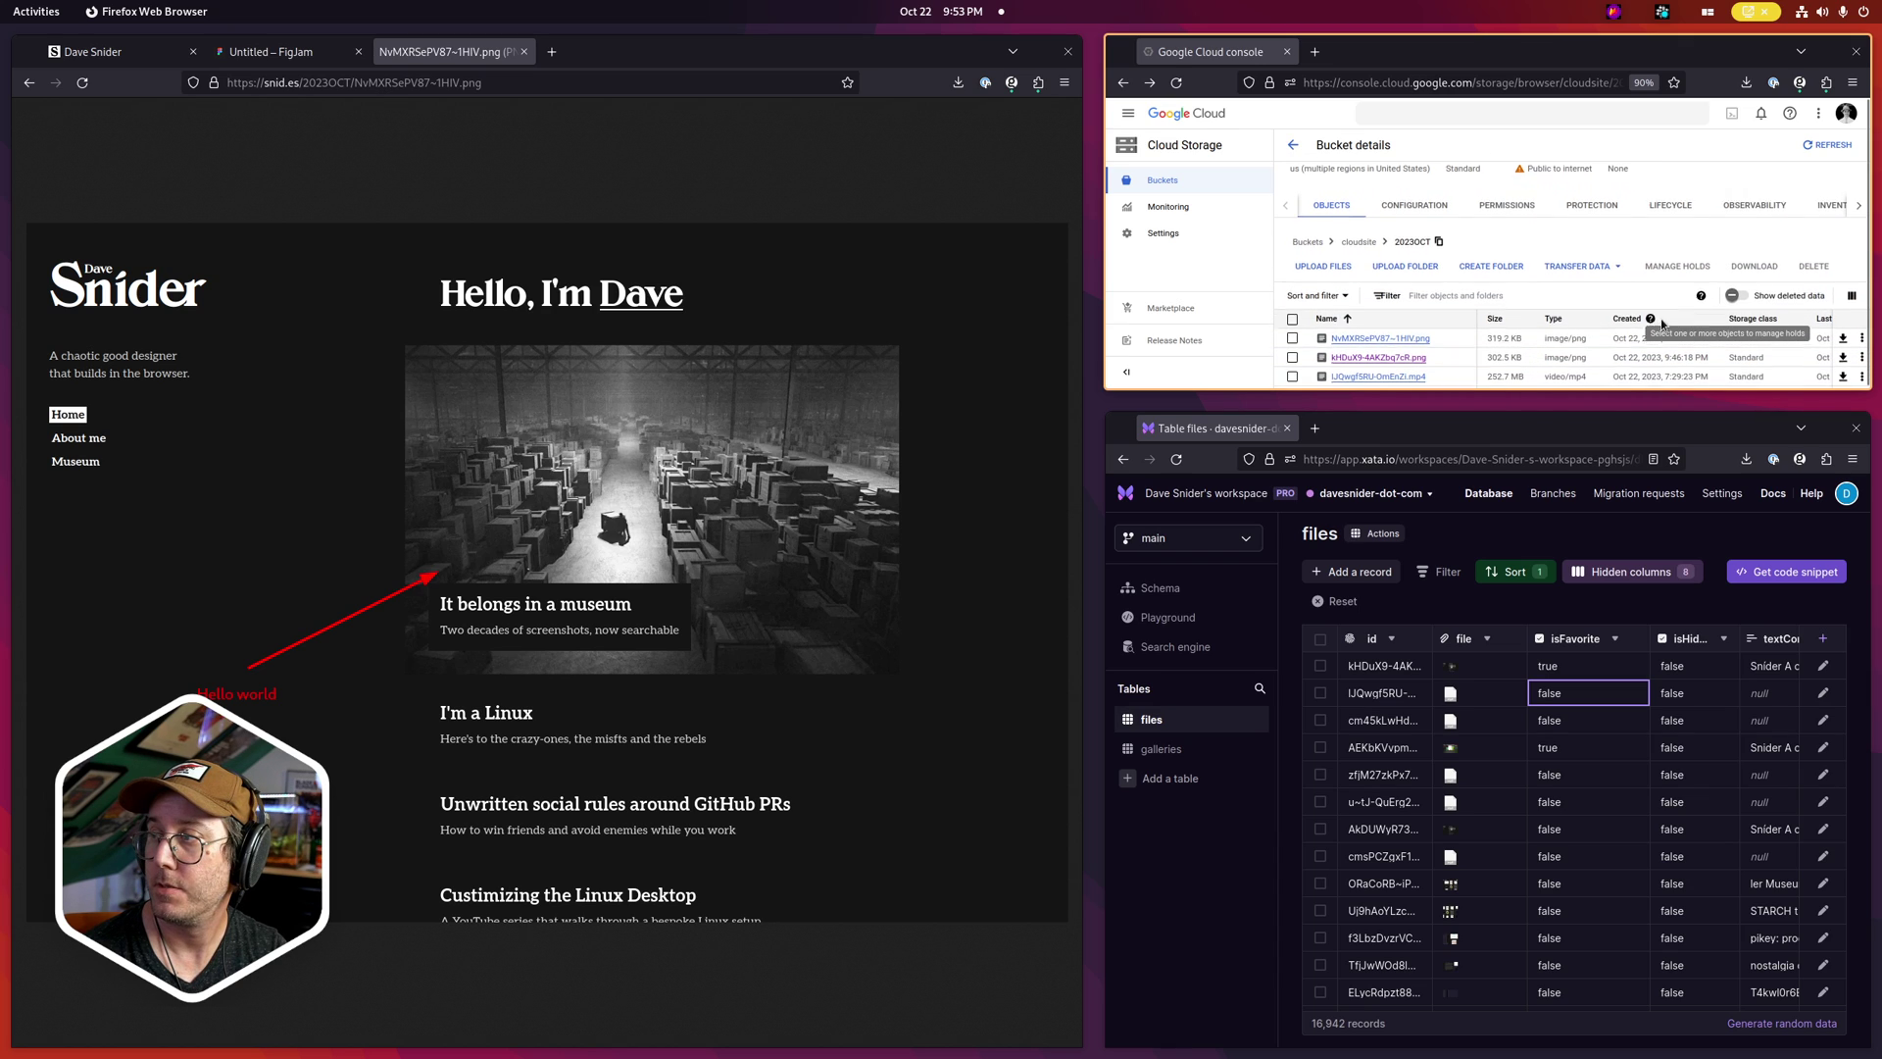
scroll(1657, 314, down, 1)
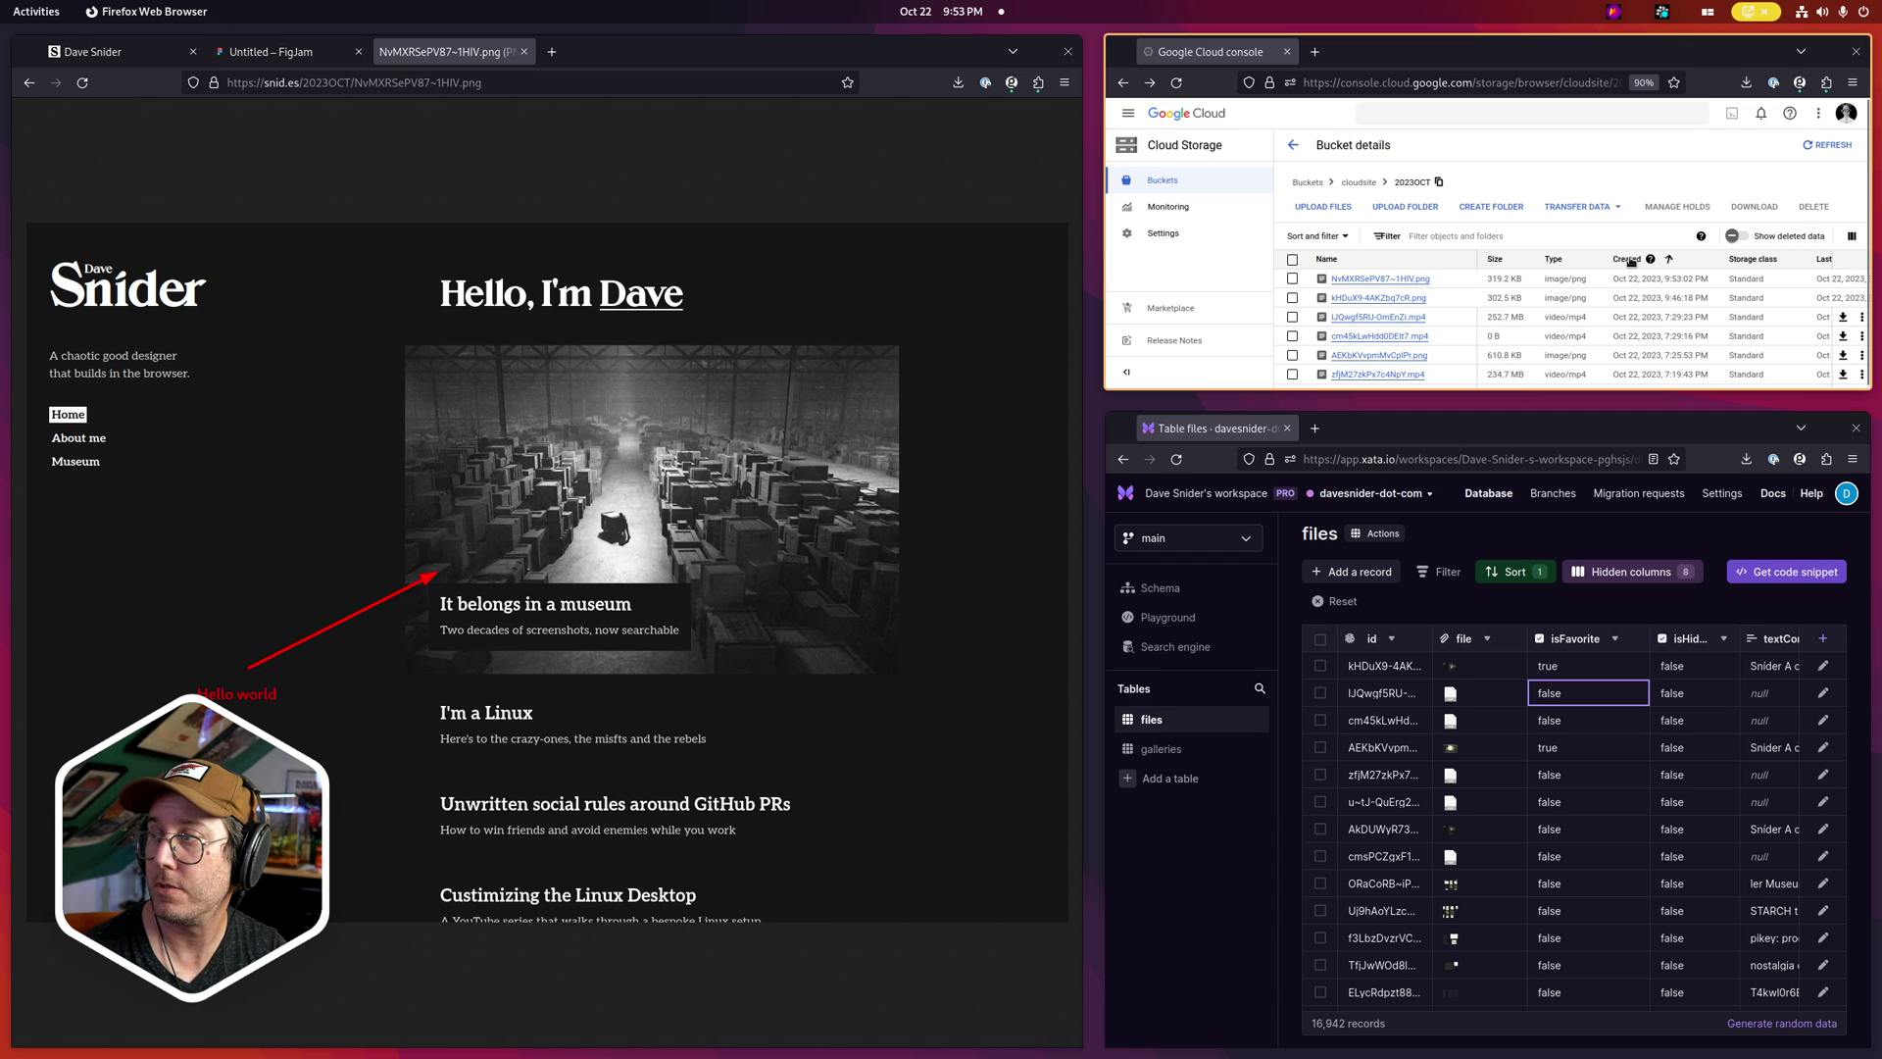
Open the NvMXRSePV87~1HIV.png object details and scroll through its preview and protection settings
click(1403, 281)
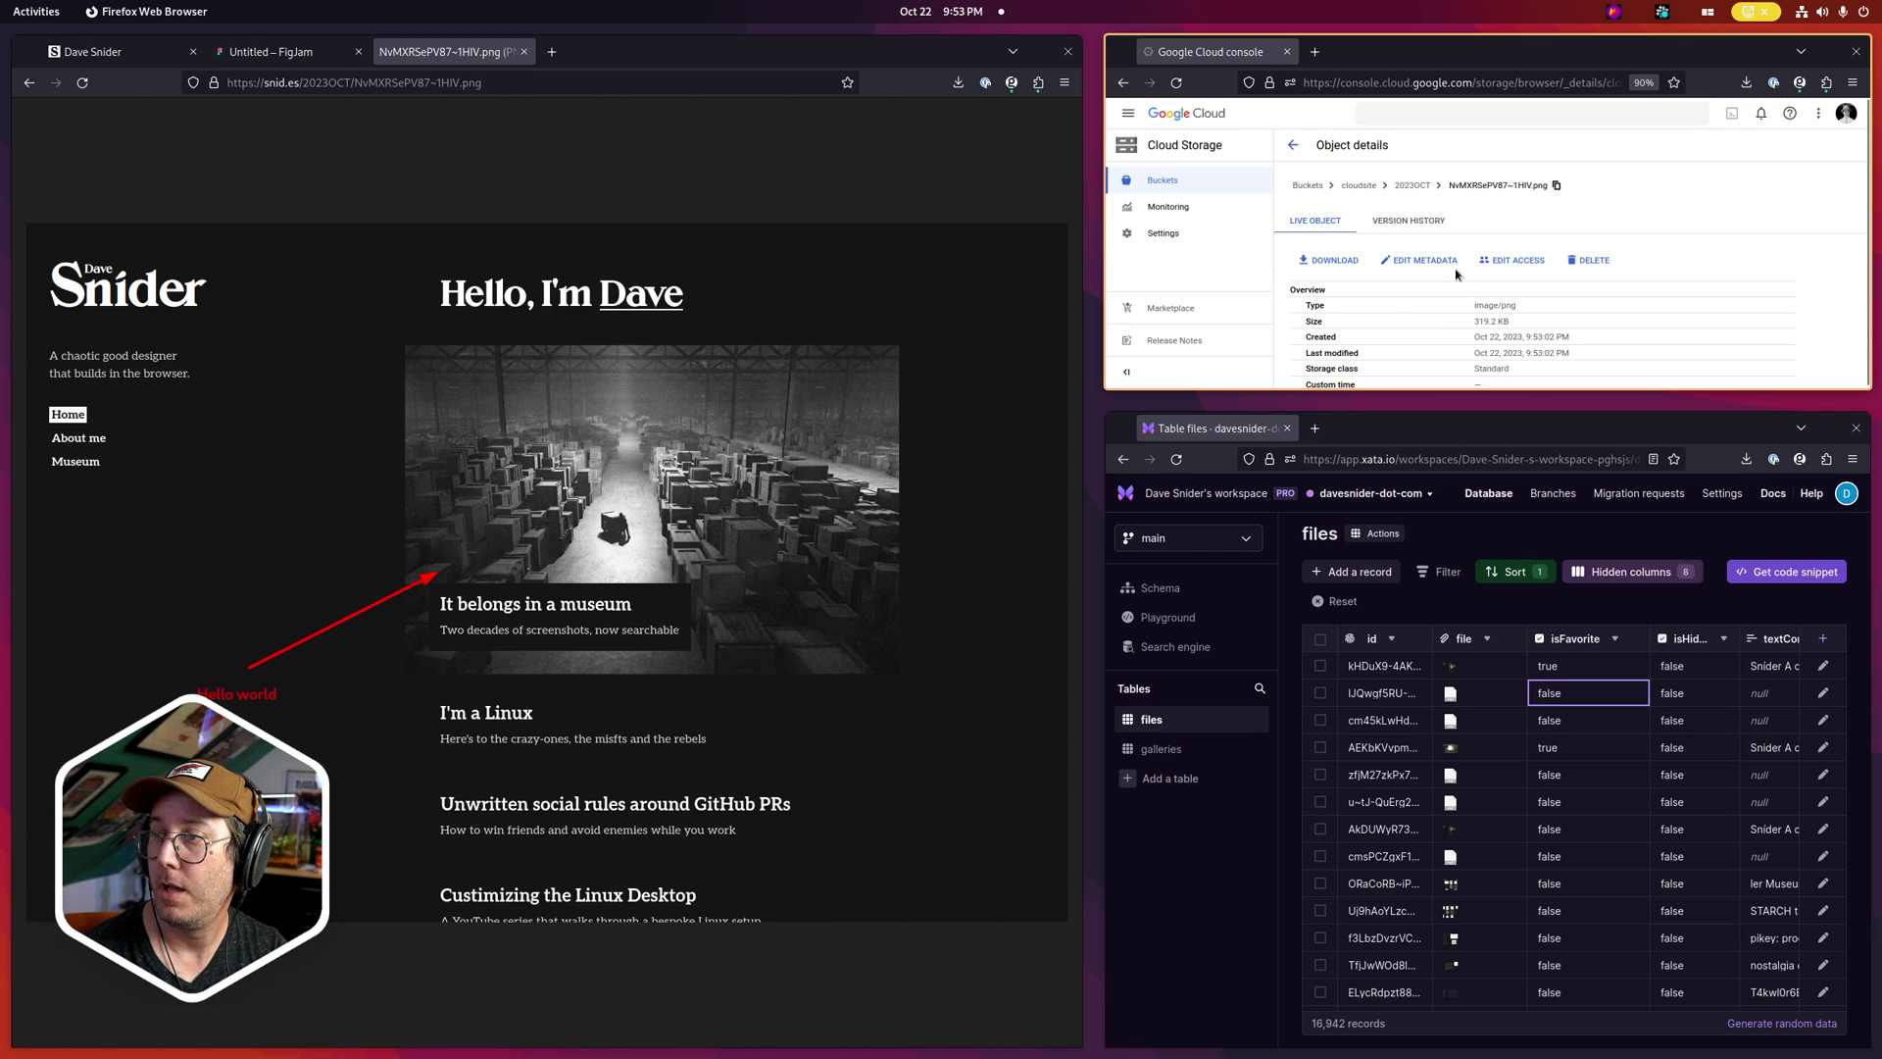
scroll(1480, 241, down, 3)
scroll(1480, 240, down, 8)
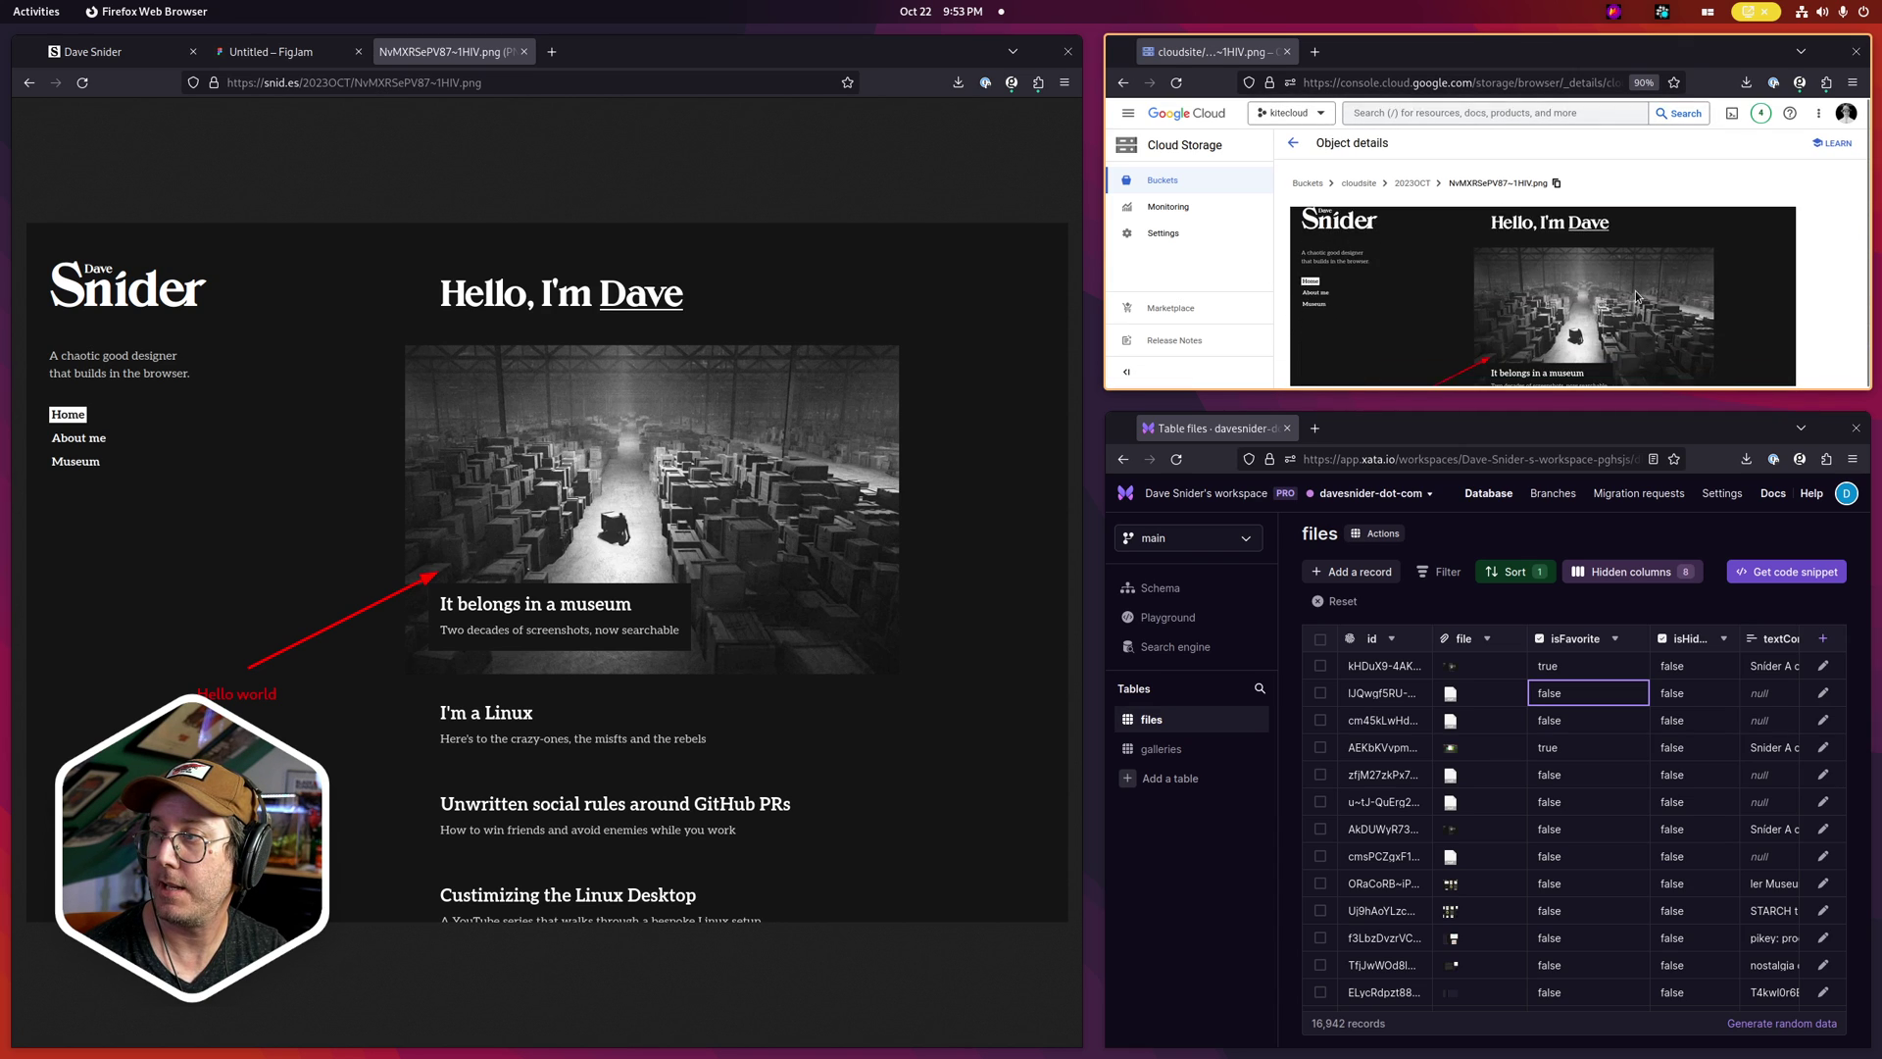
scroll(1514, 287, up, 5)
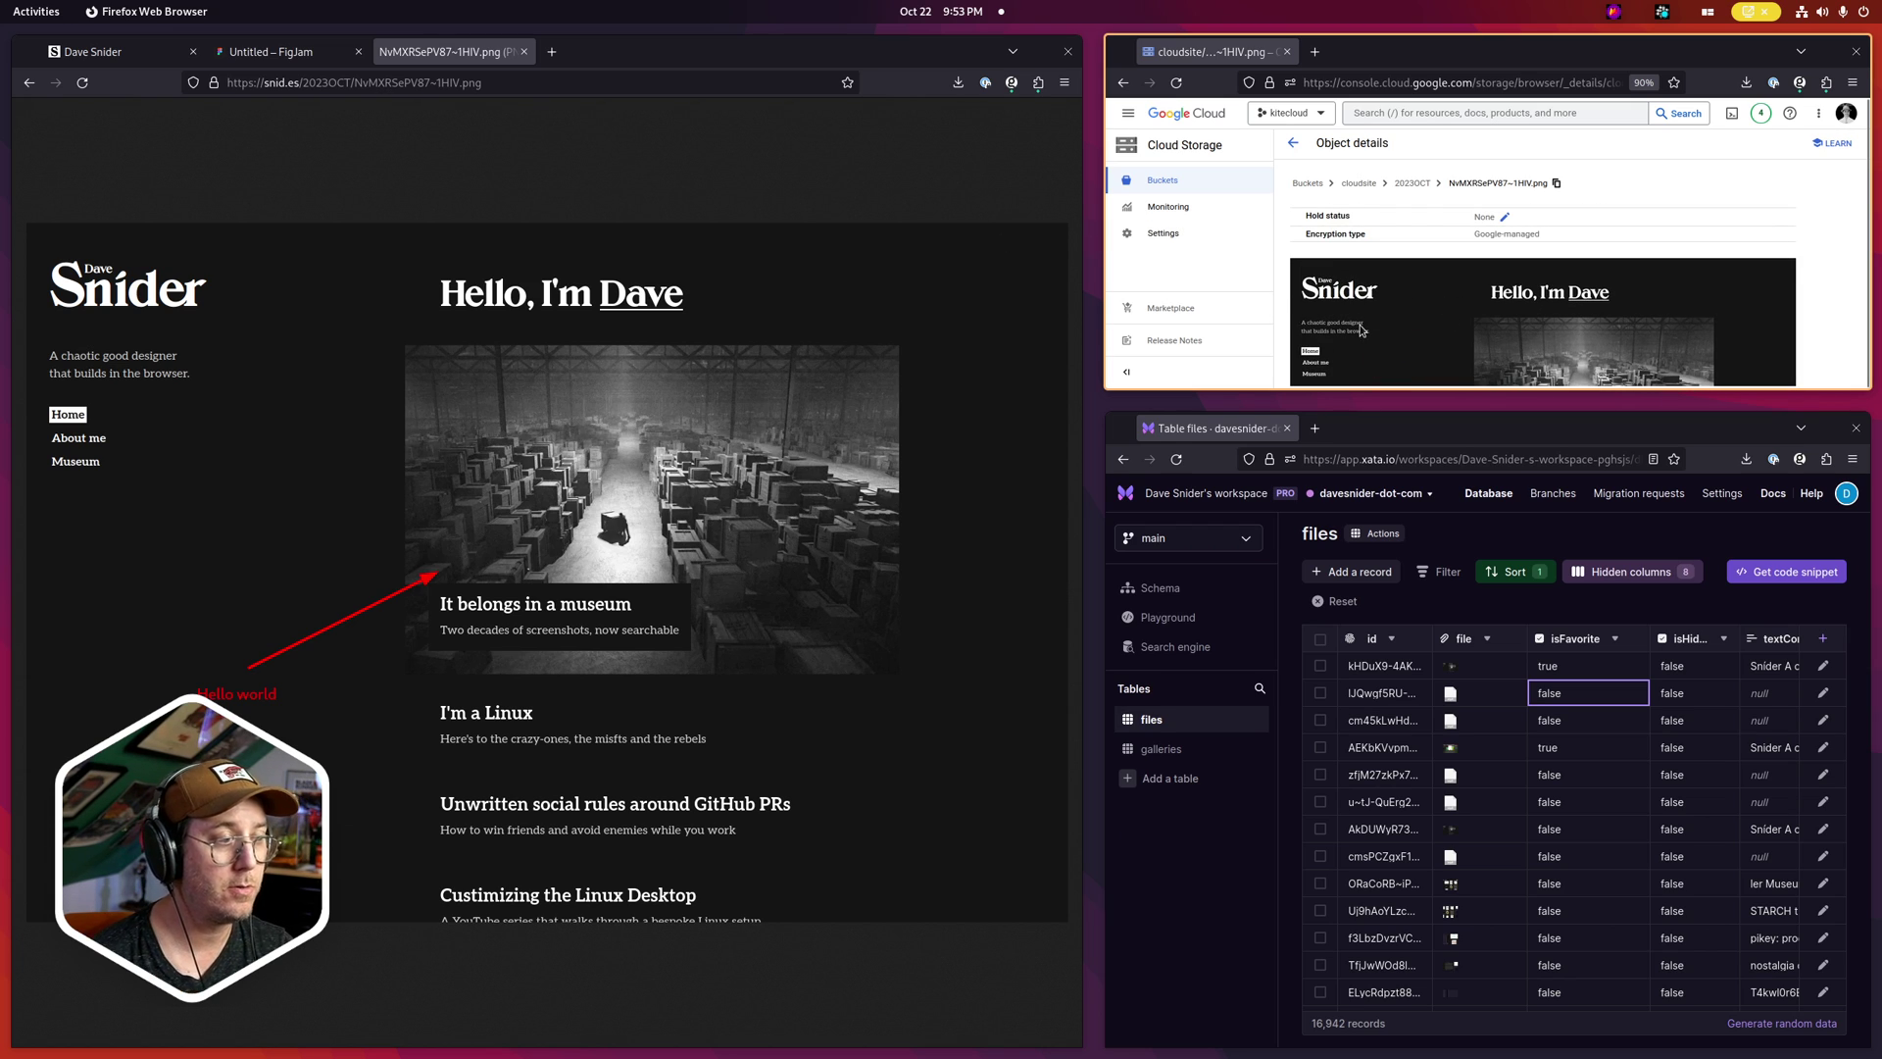
scroll(1671, 255, up, 1)
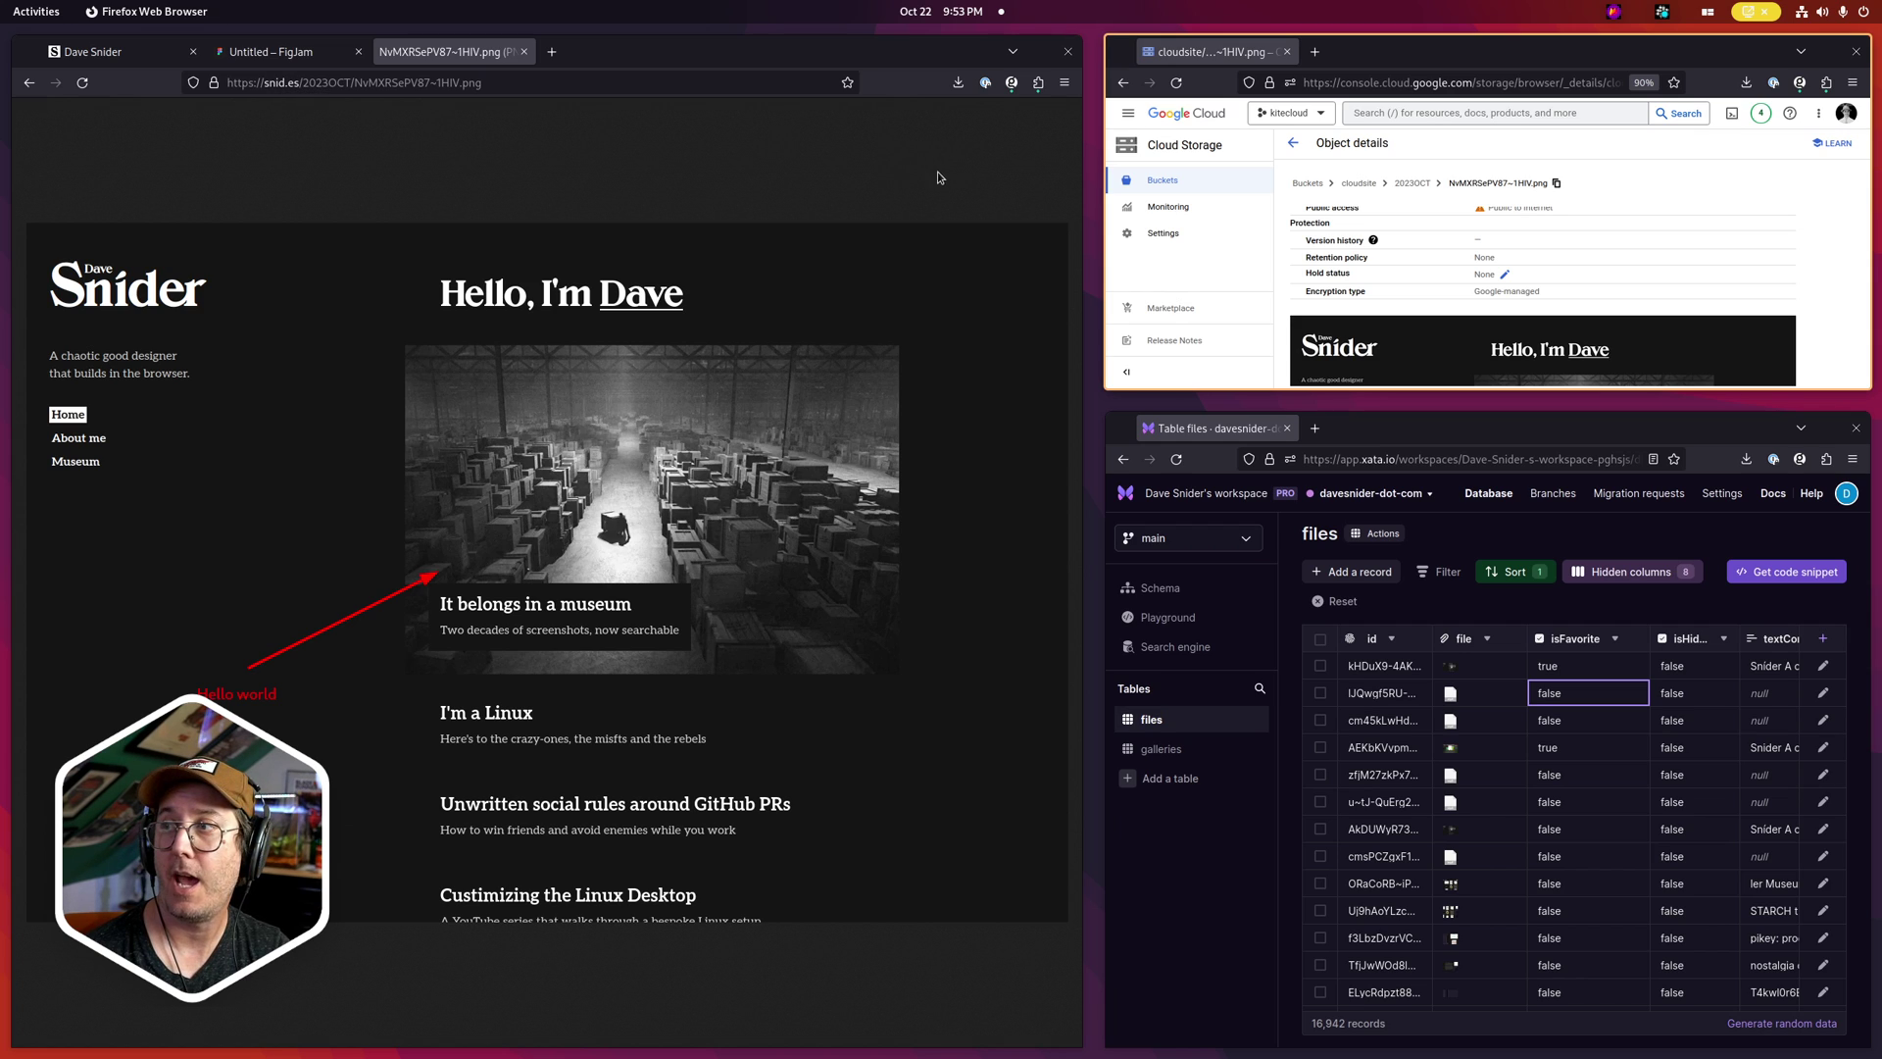
Highlight the 2023OCT folder in the object's web address
click(303, 83)
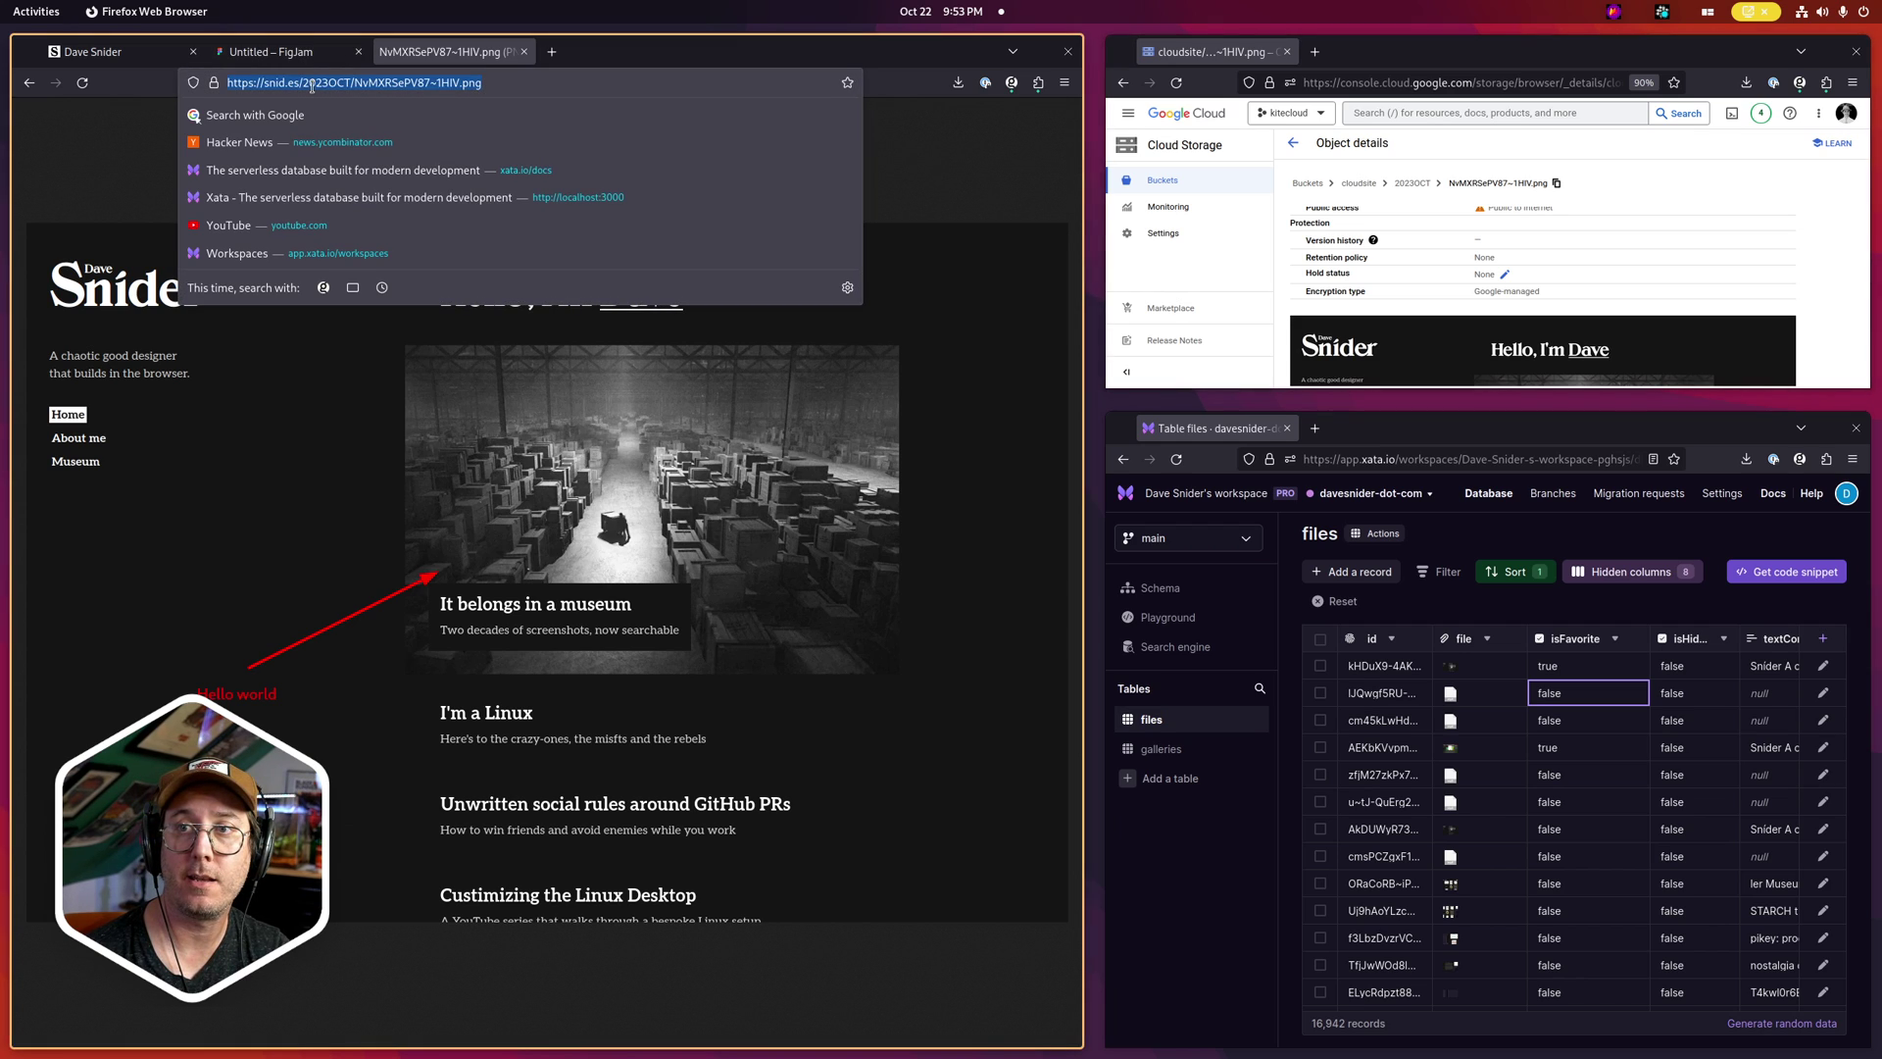
drag(303, 84, 349, 90)
click(916, 285)
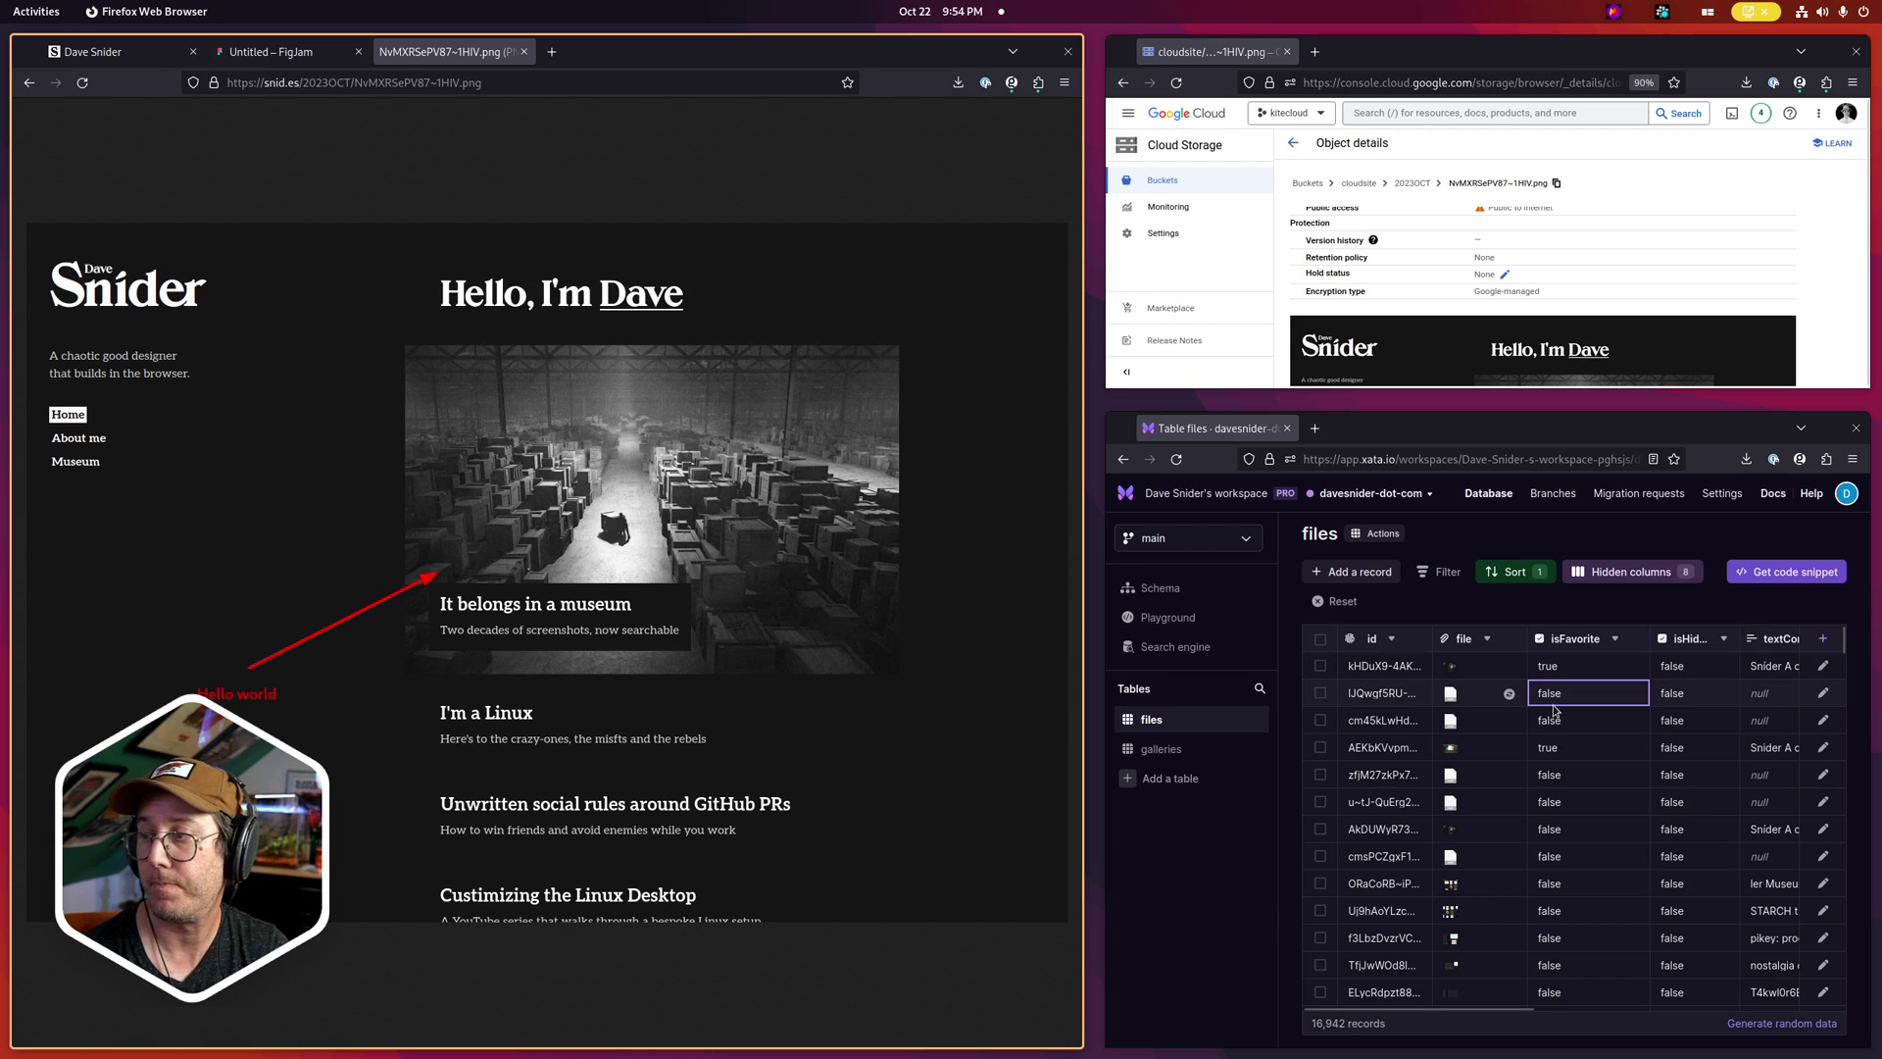
In the Xata files table, preview an older screenshot file and the newly added one
click(1508, 618)
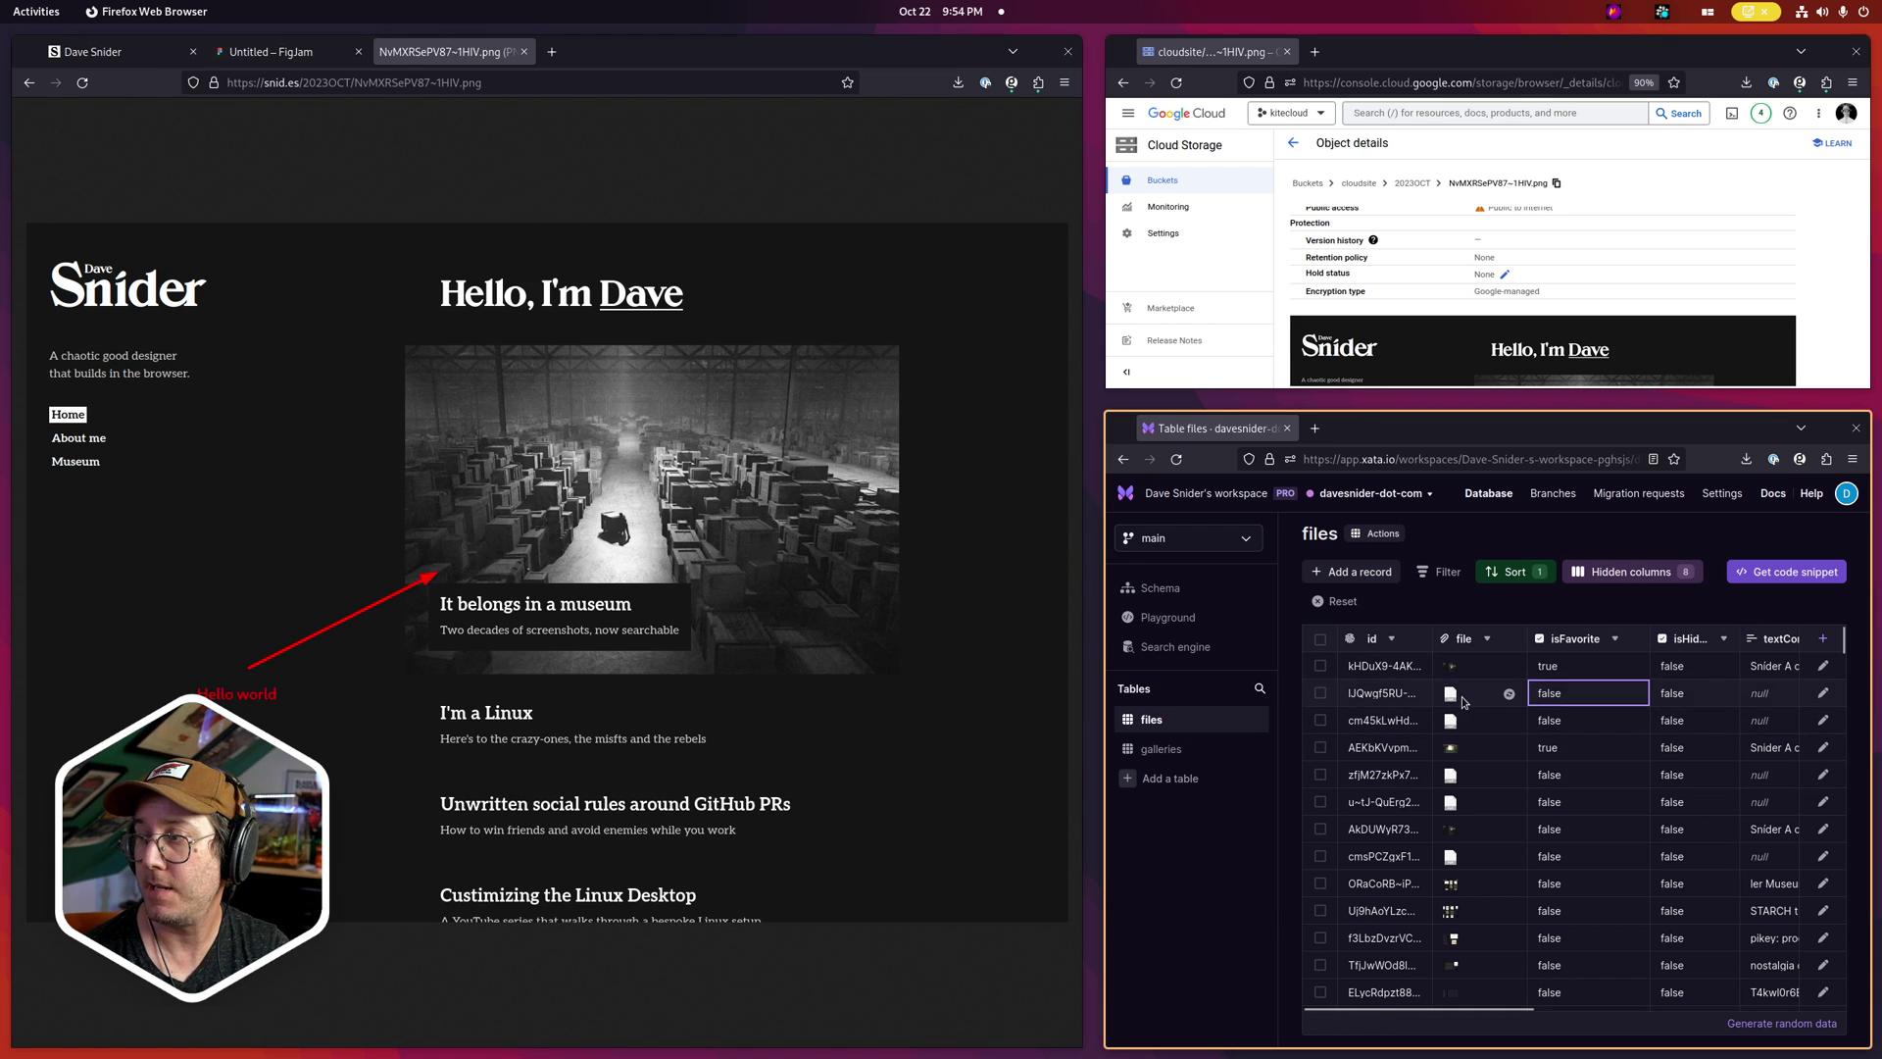
click(1454, 670)
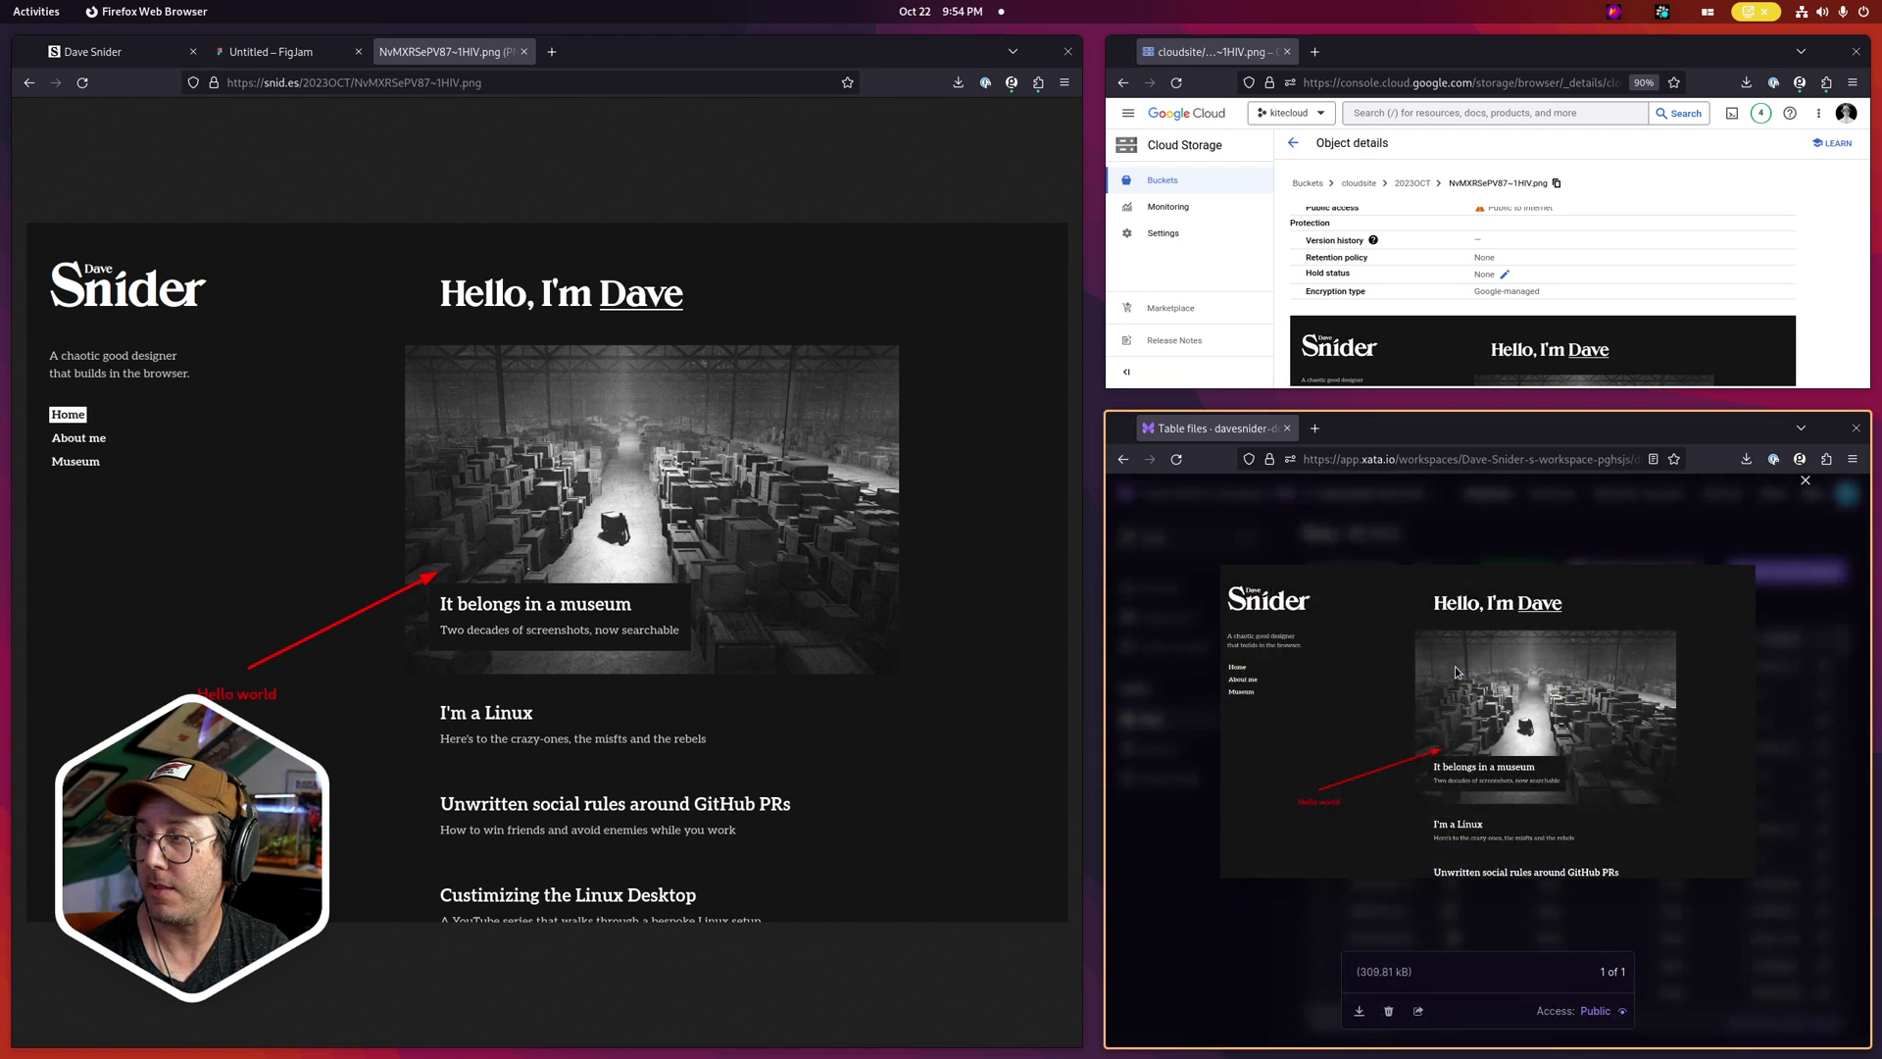
key(Escape)
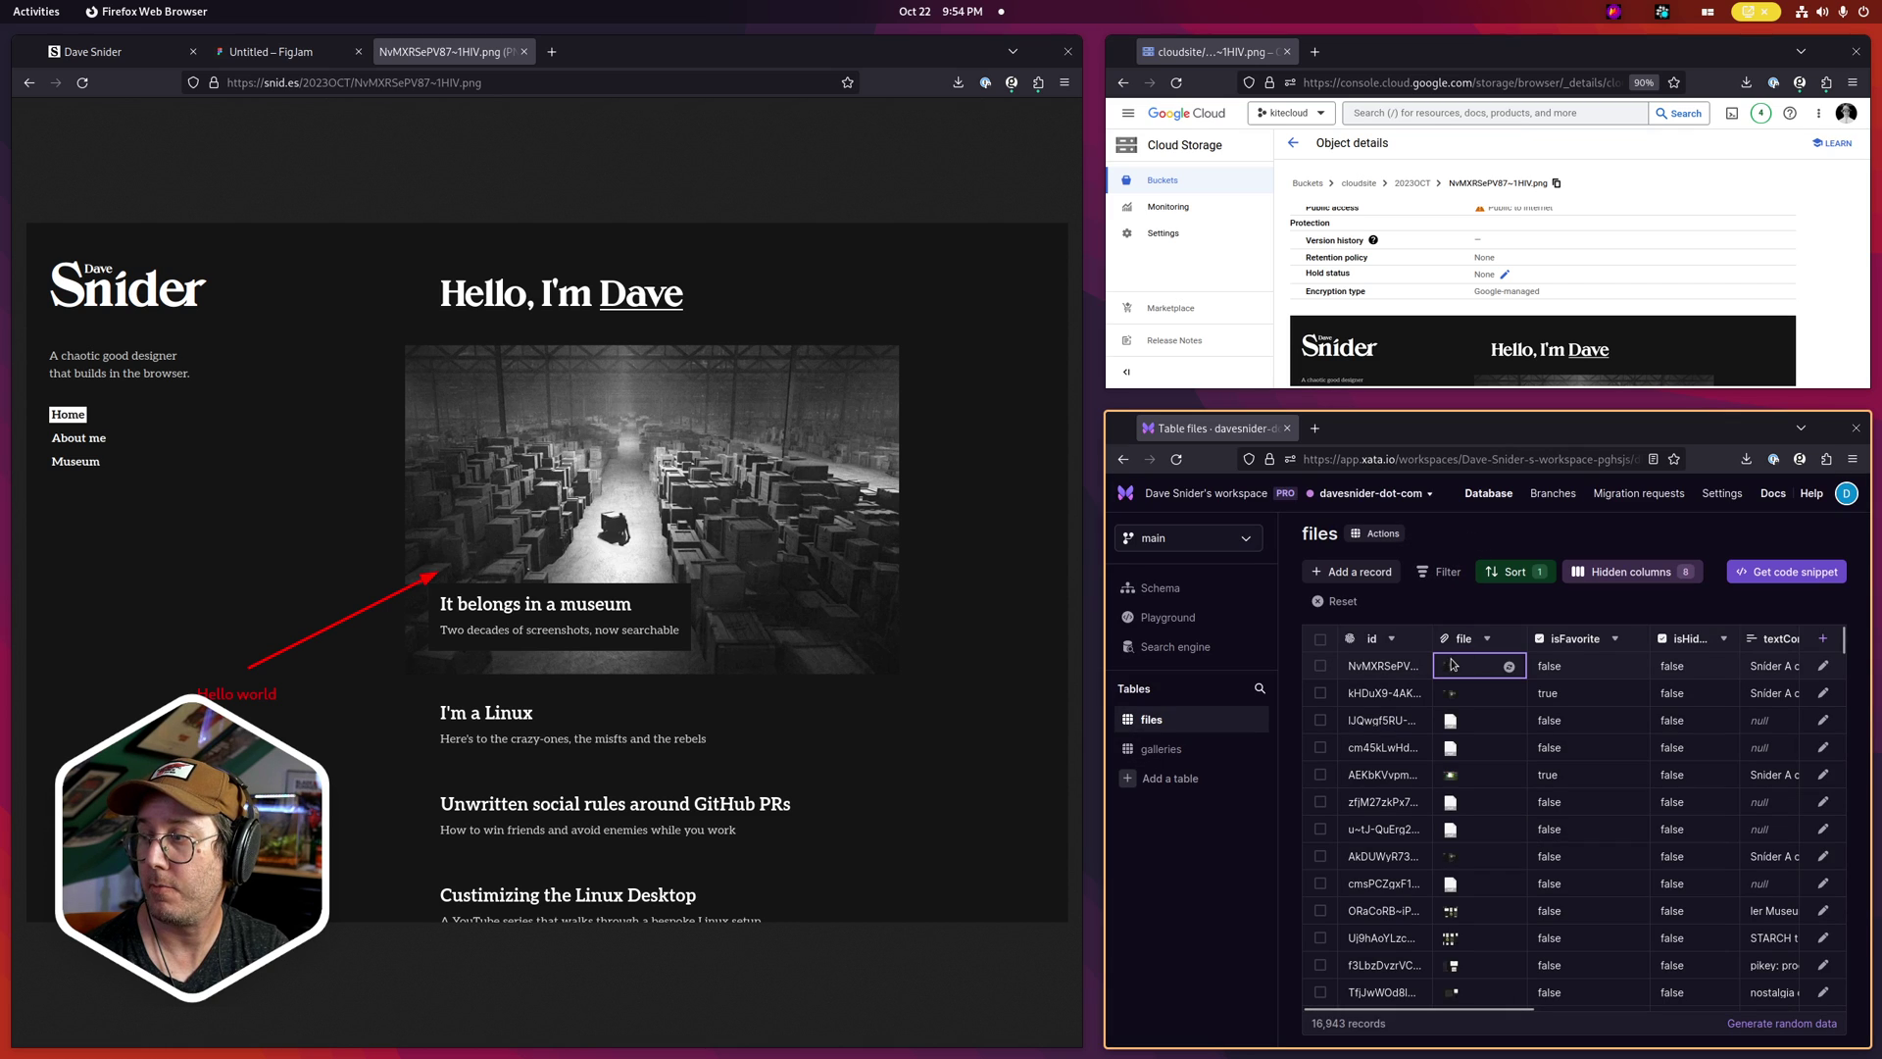
click(1449, 667)
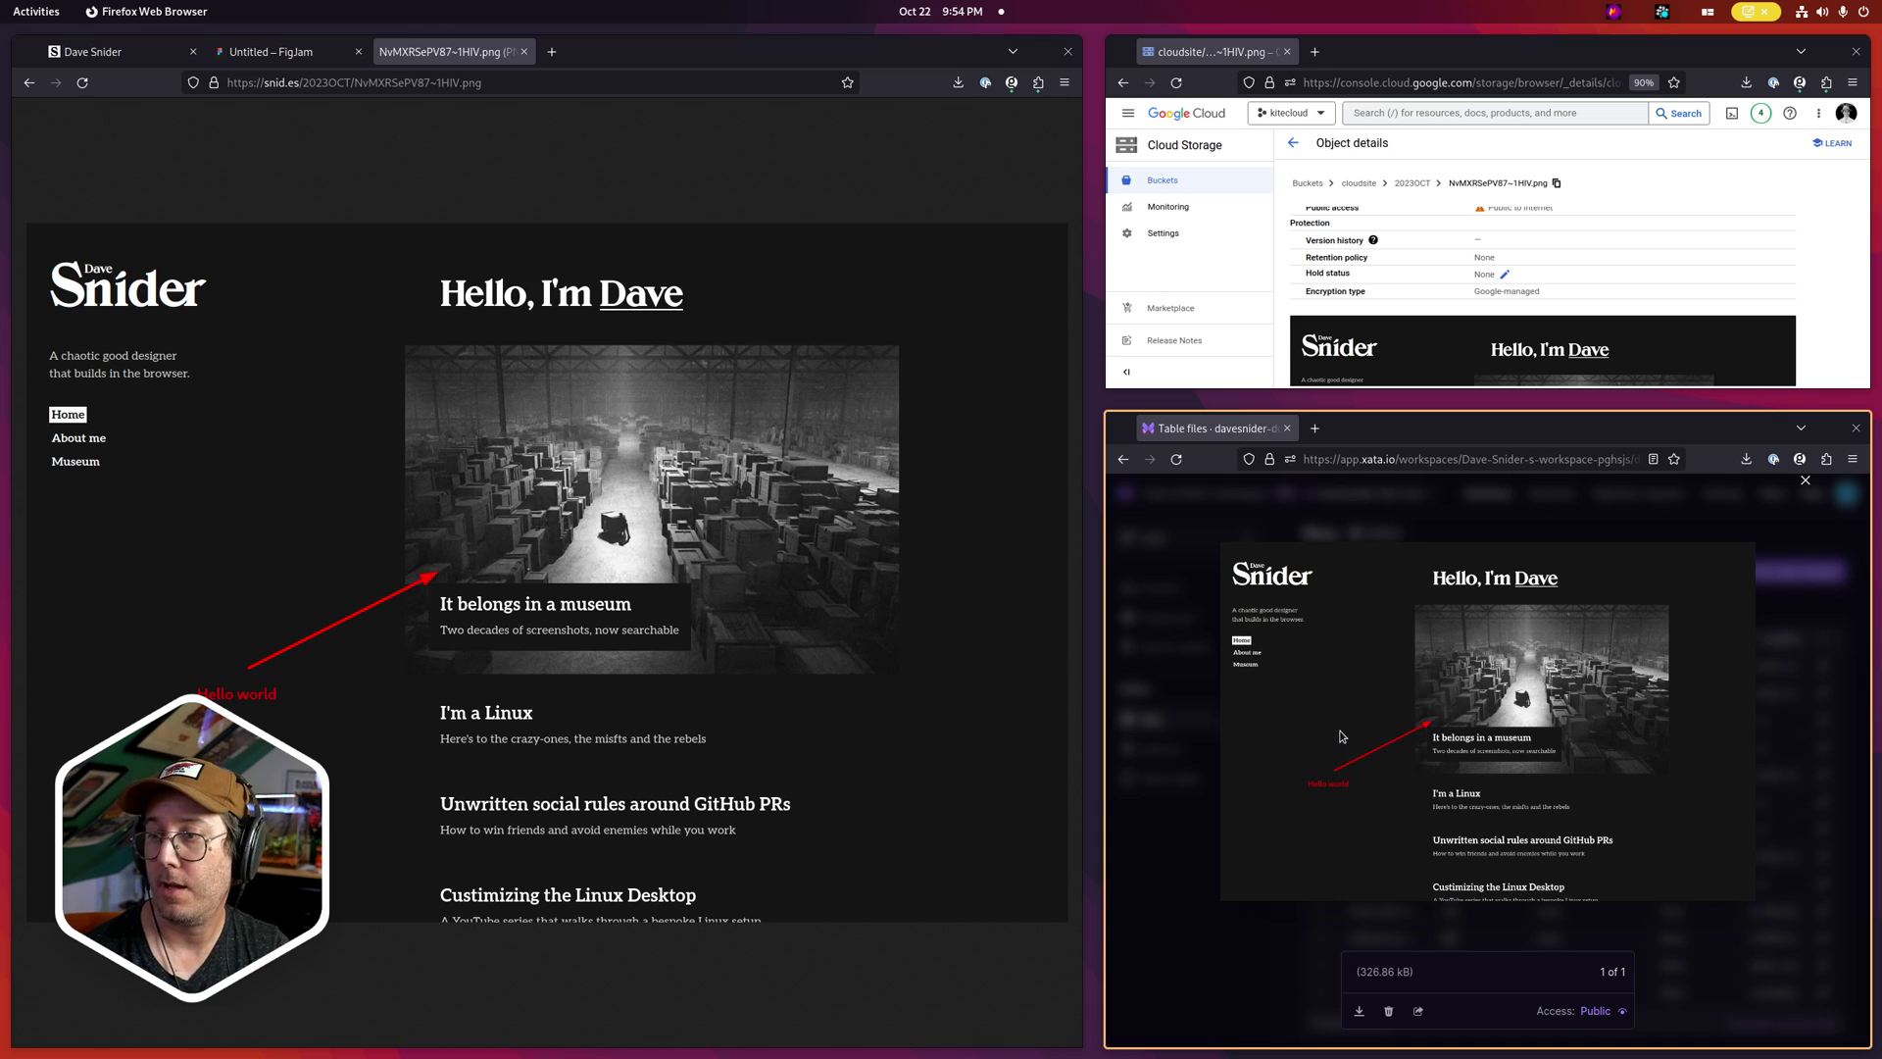
click(1451, 514)
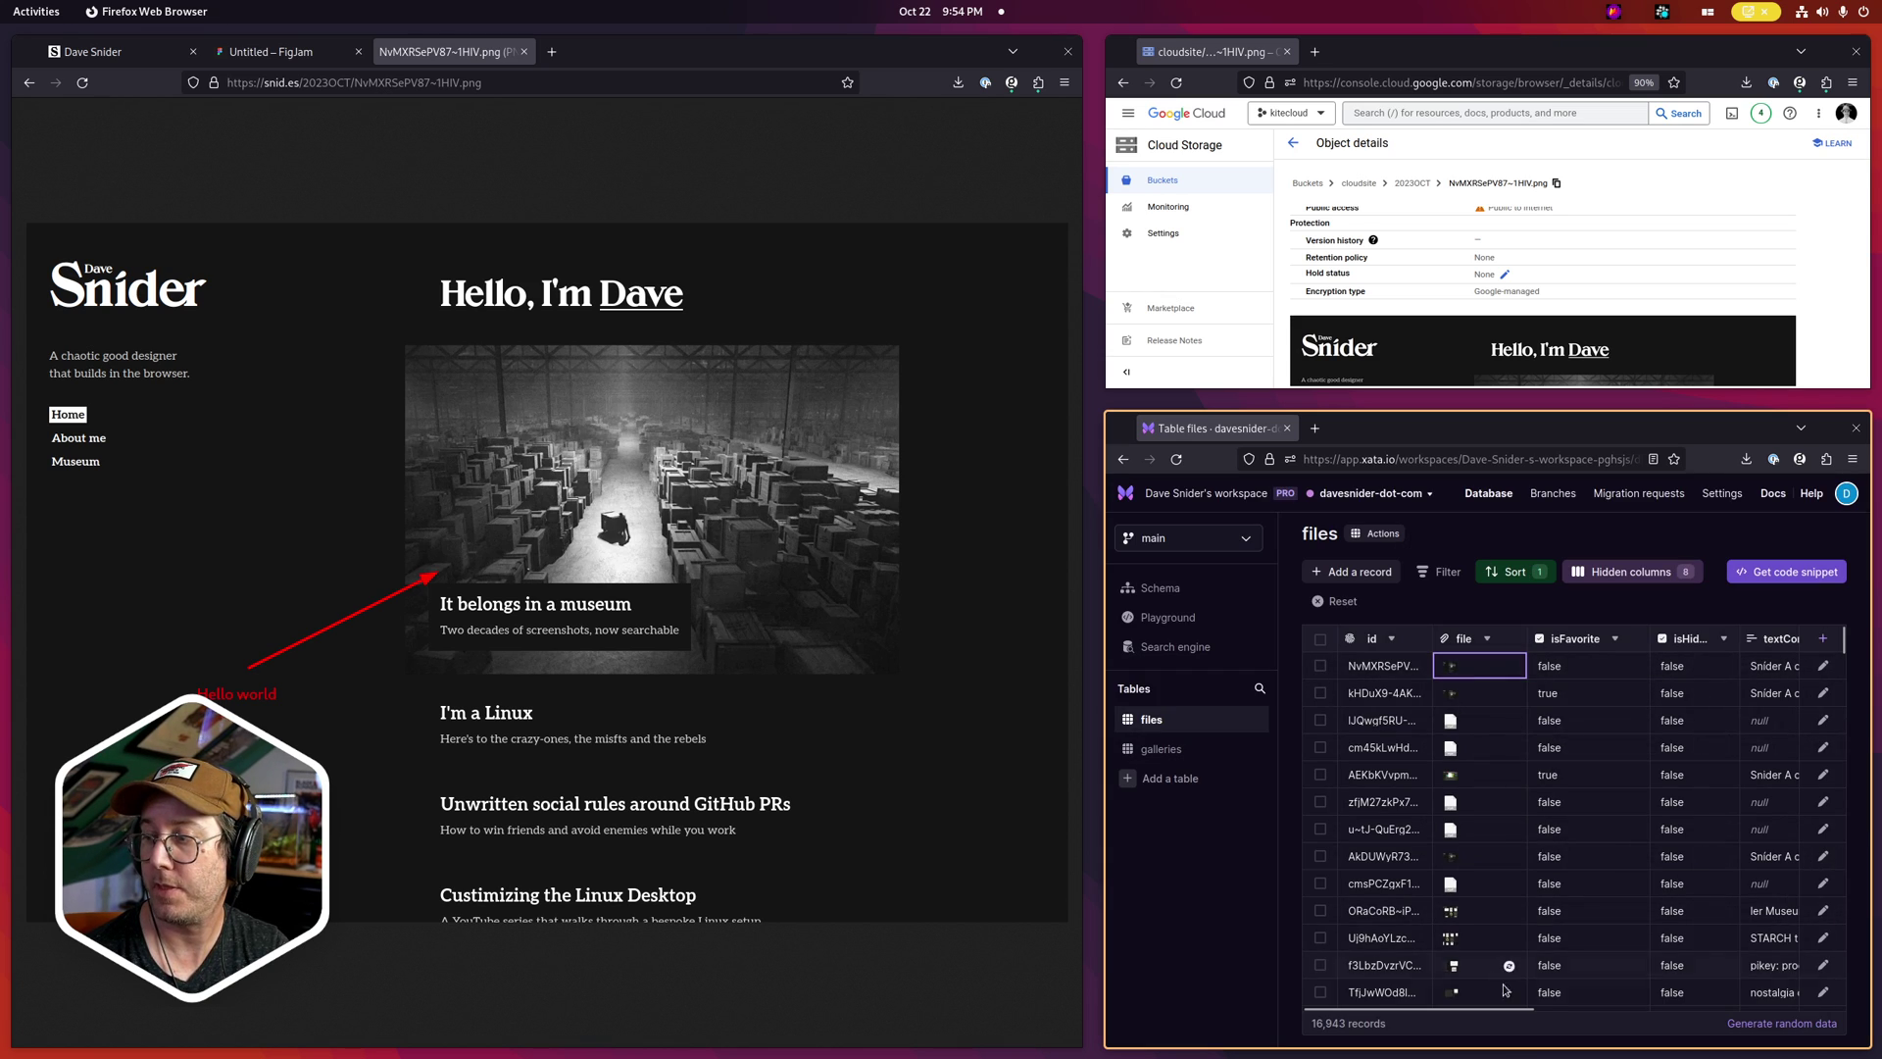
Expand the new record's textContent to see the extracted text including 'Hello world'
drag(1510, 1008, 1673, 1013)
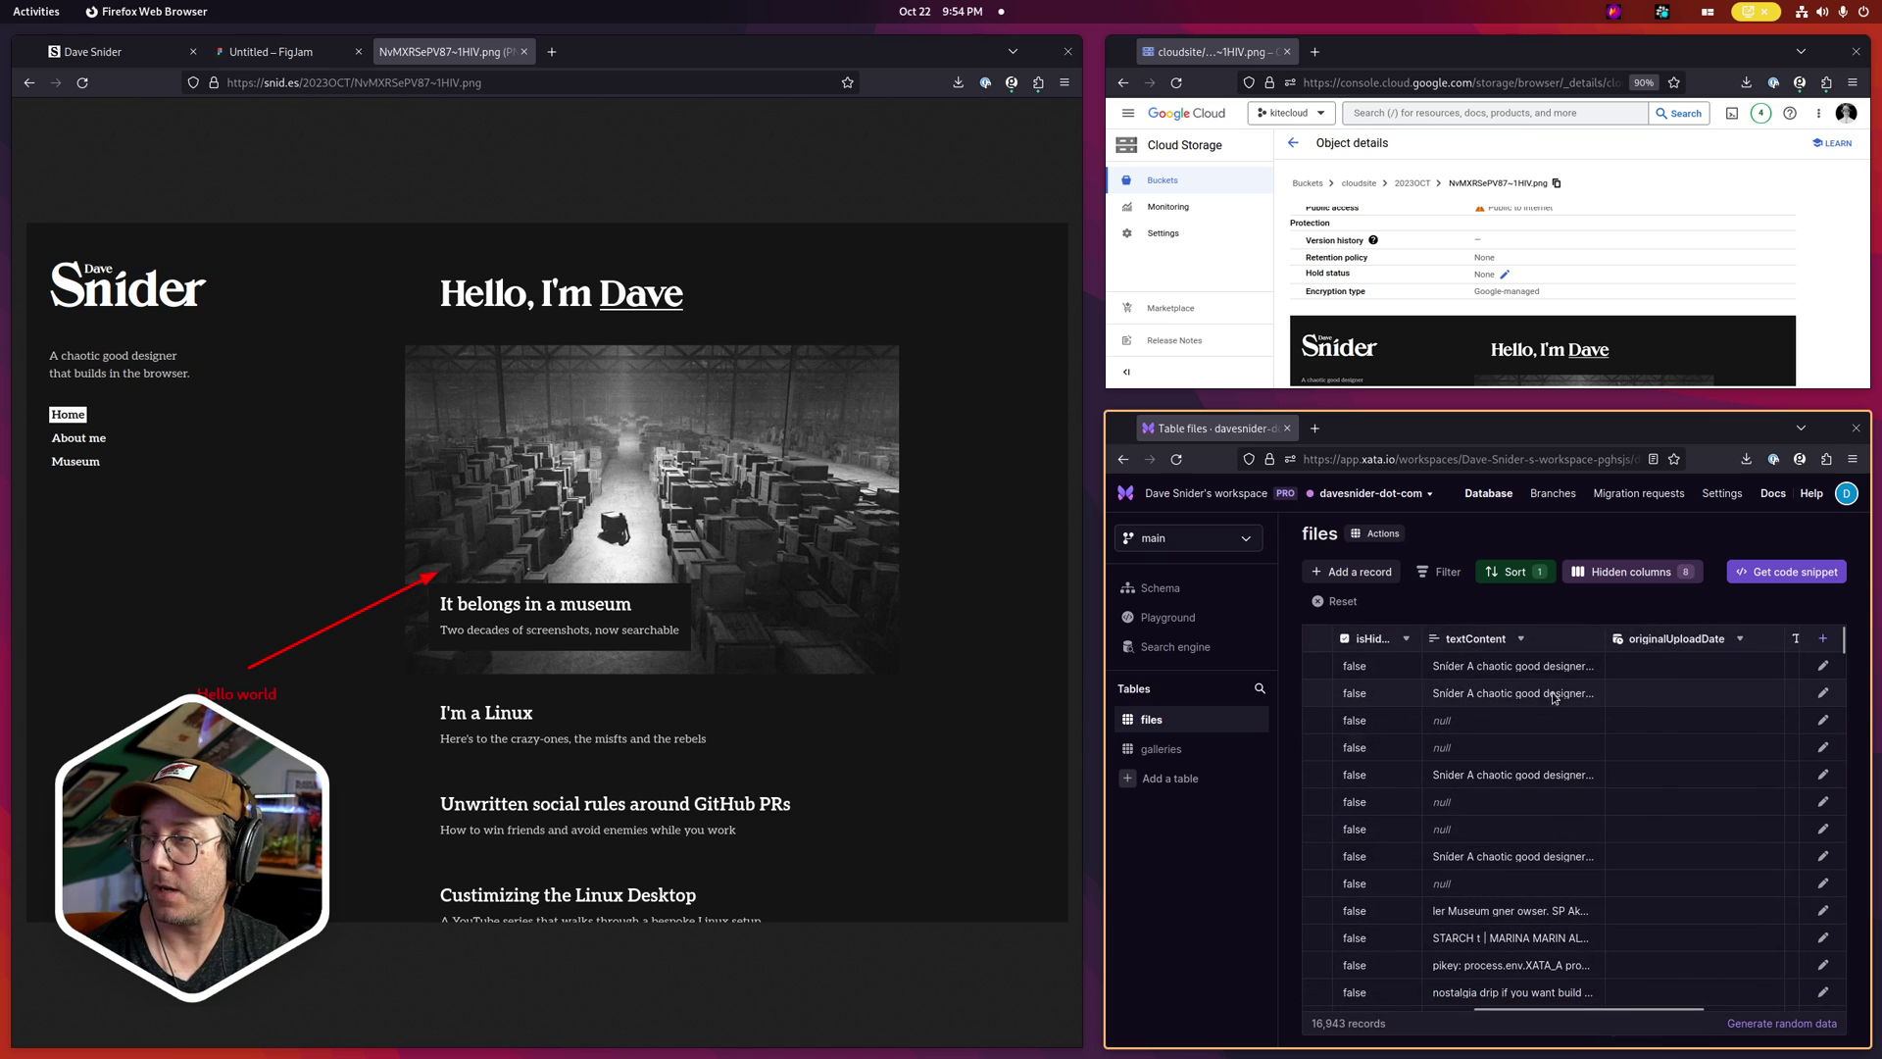
double_click(1490, 666)
scroll(1510, 726, up, 5)
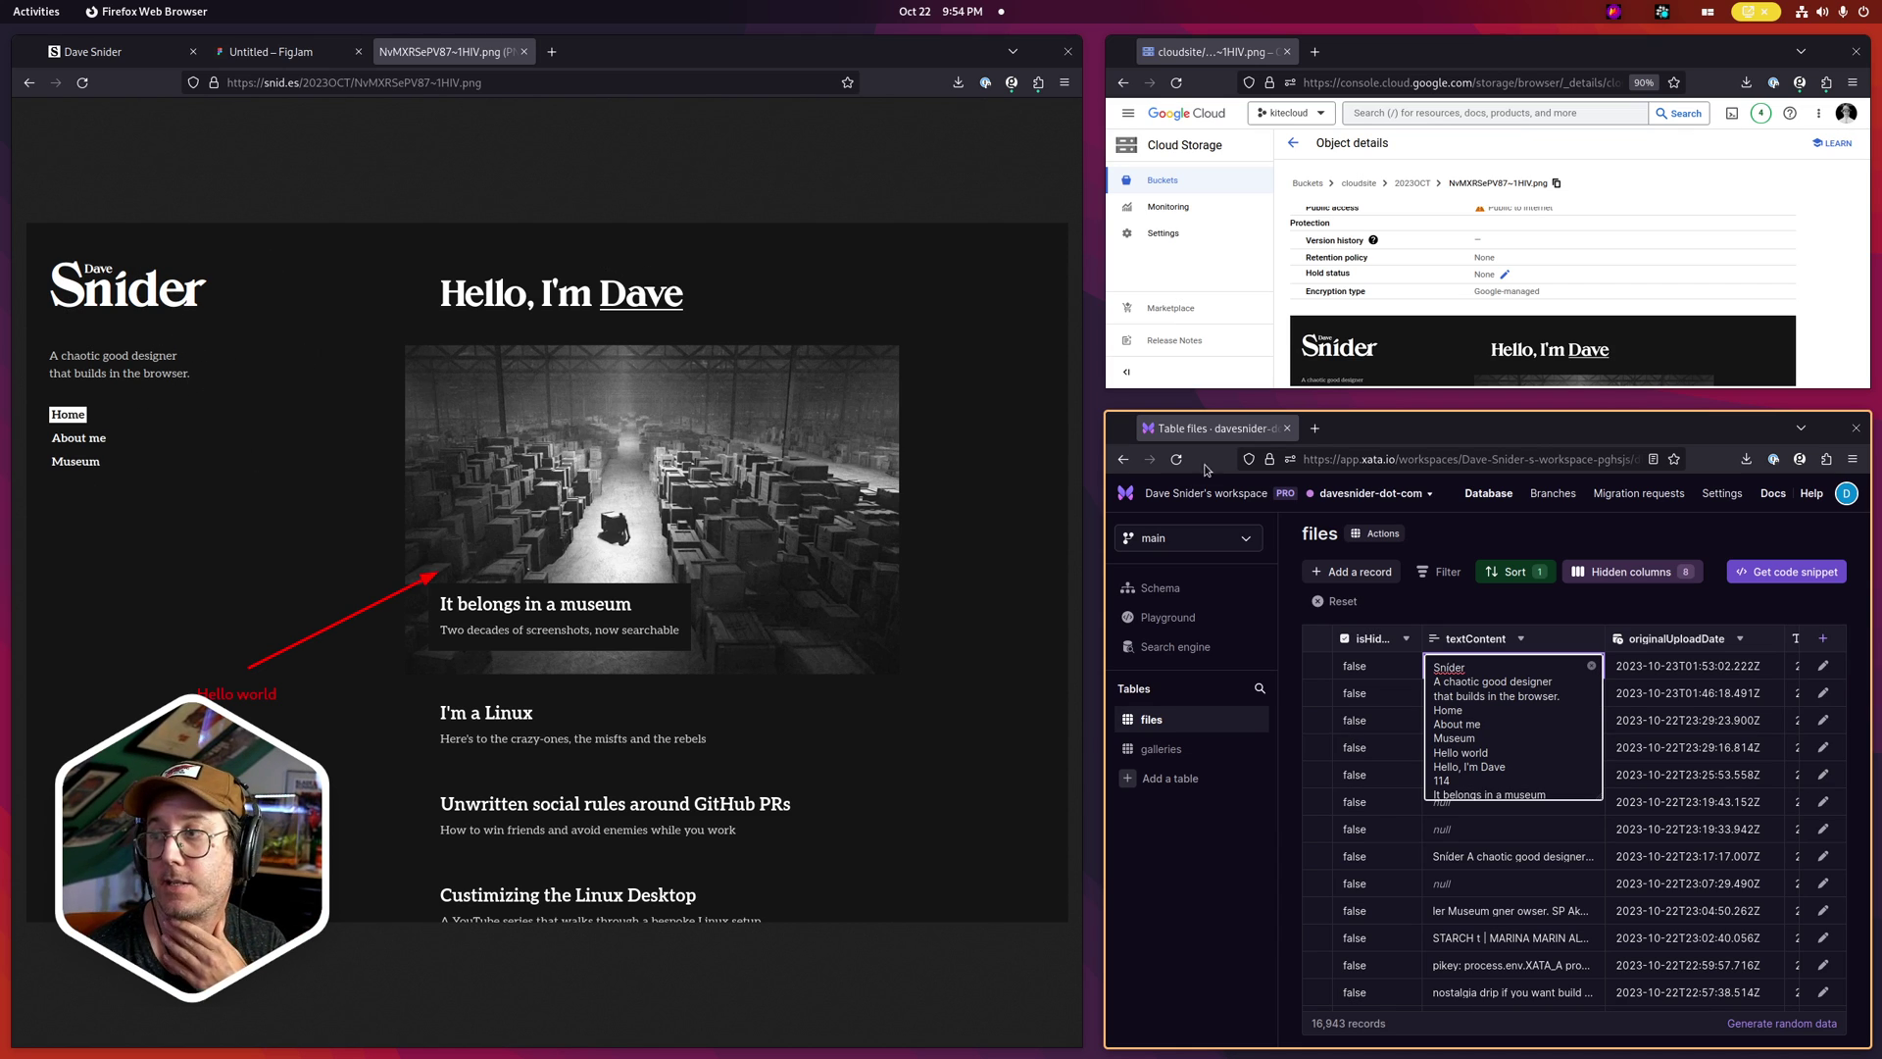
click(1491, 606)
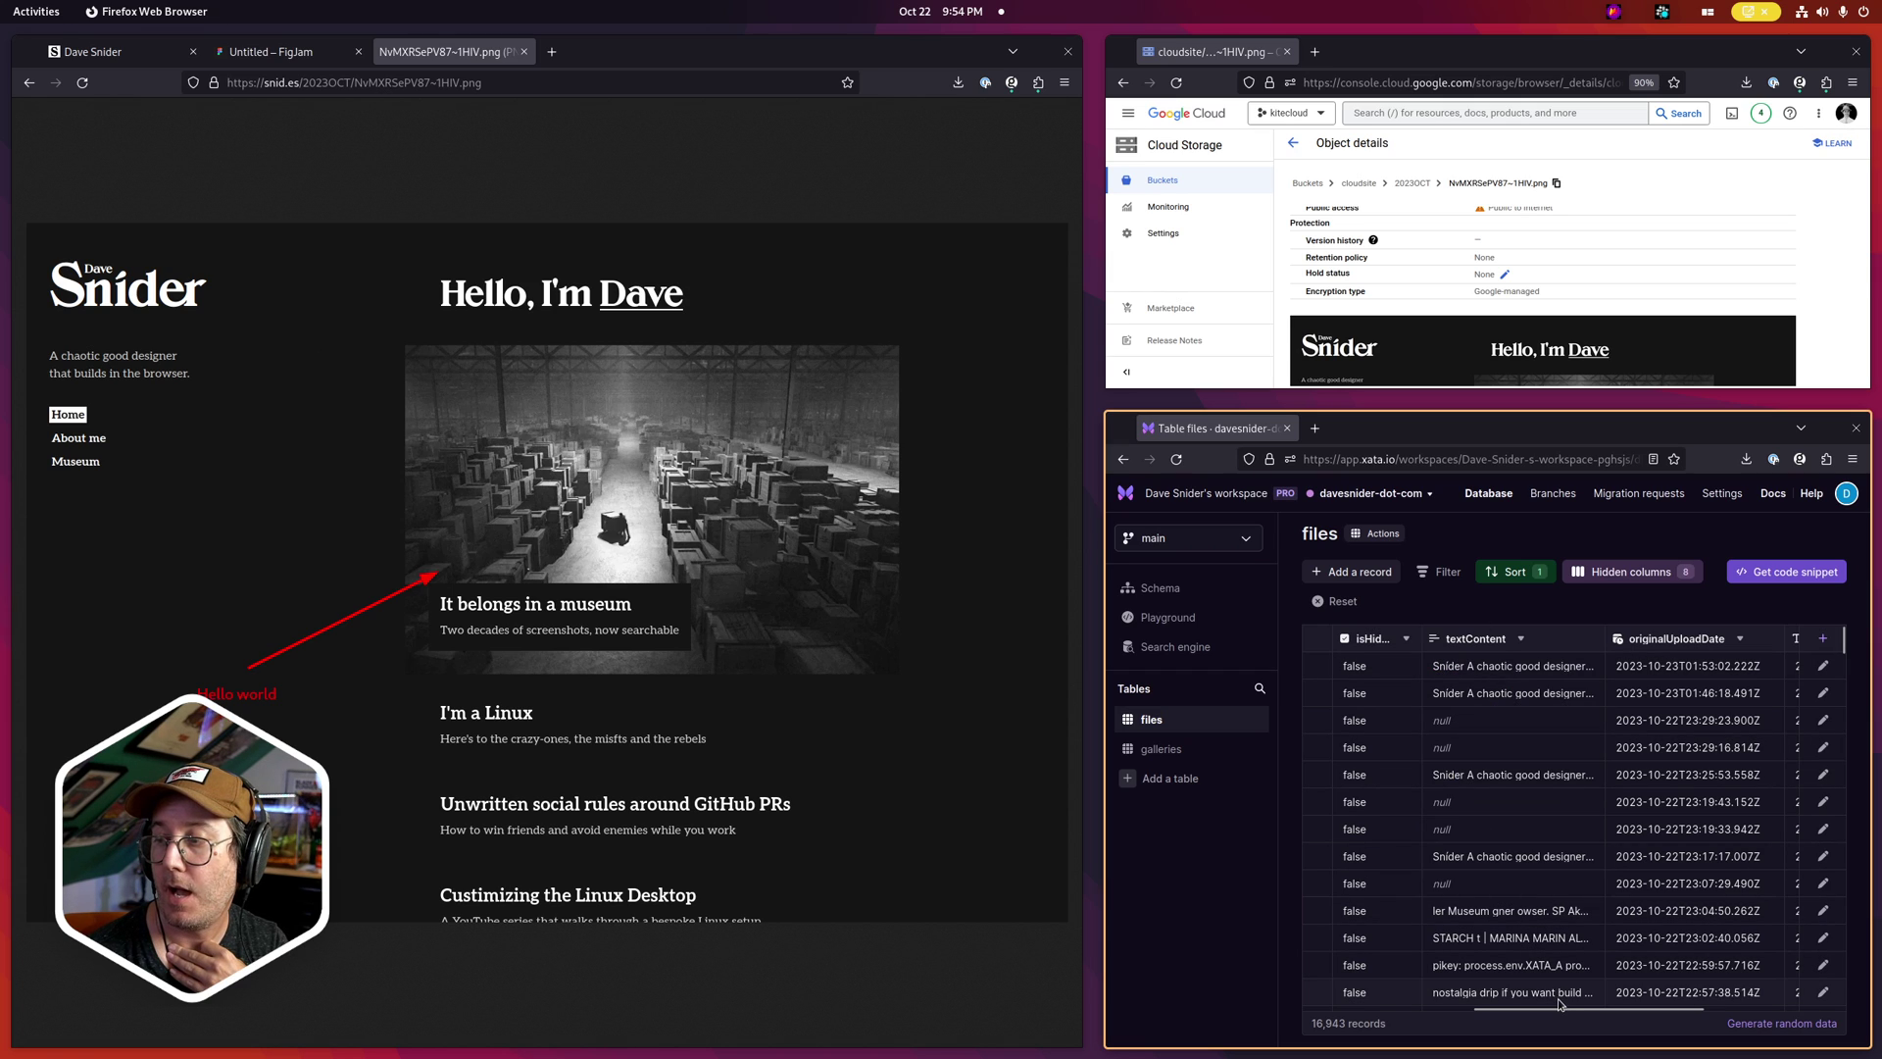
drag(1562, 1006, 1470, 1003)
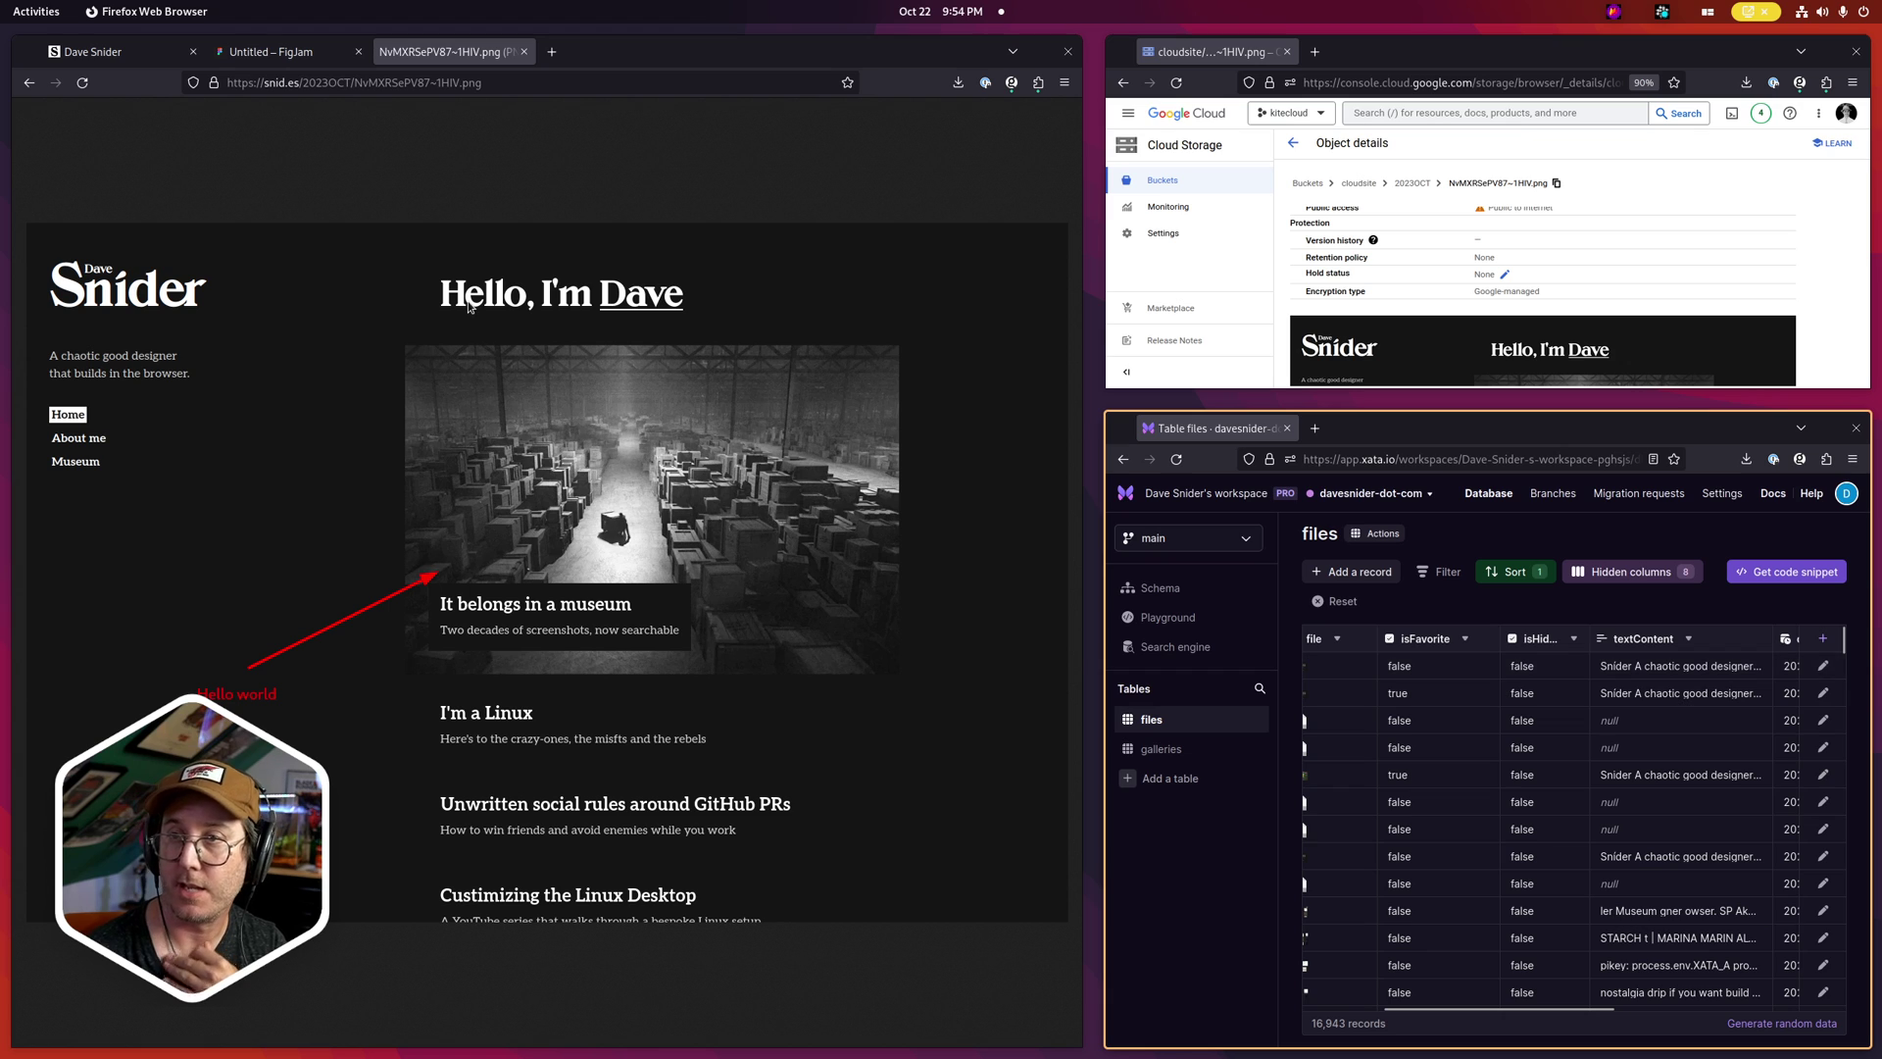
On the localhost:4321 tab, open Museum and show then hide its filters
click(127, 55)
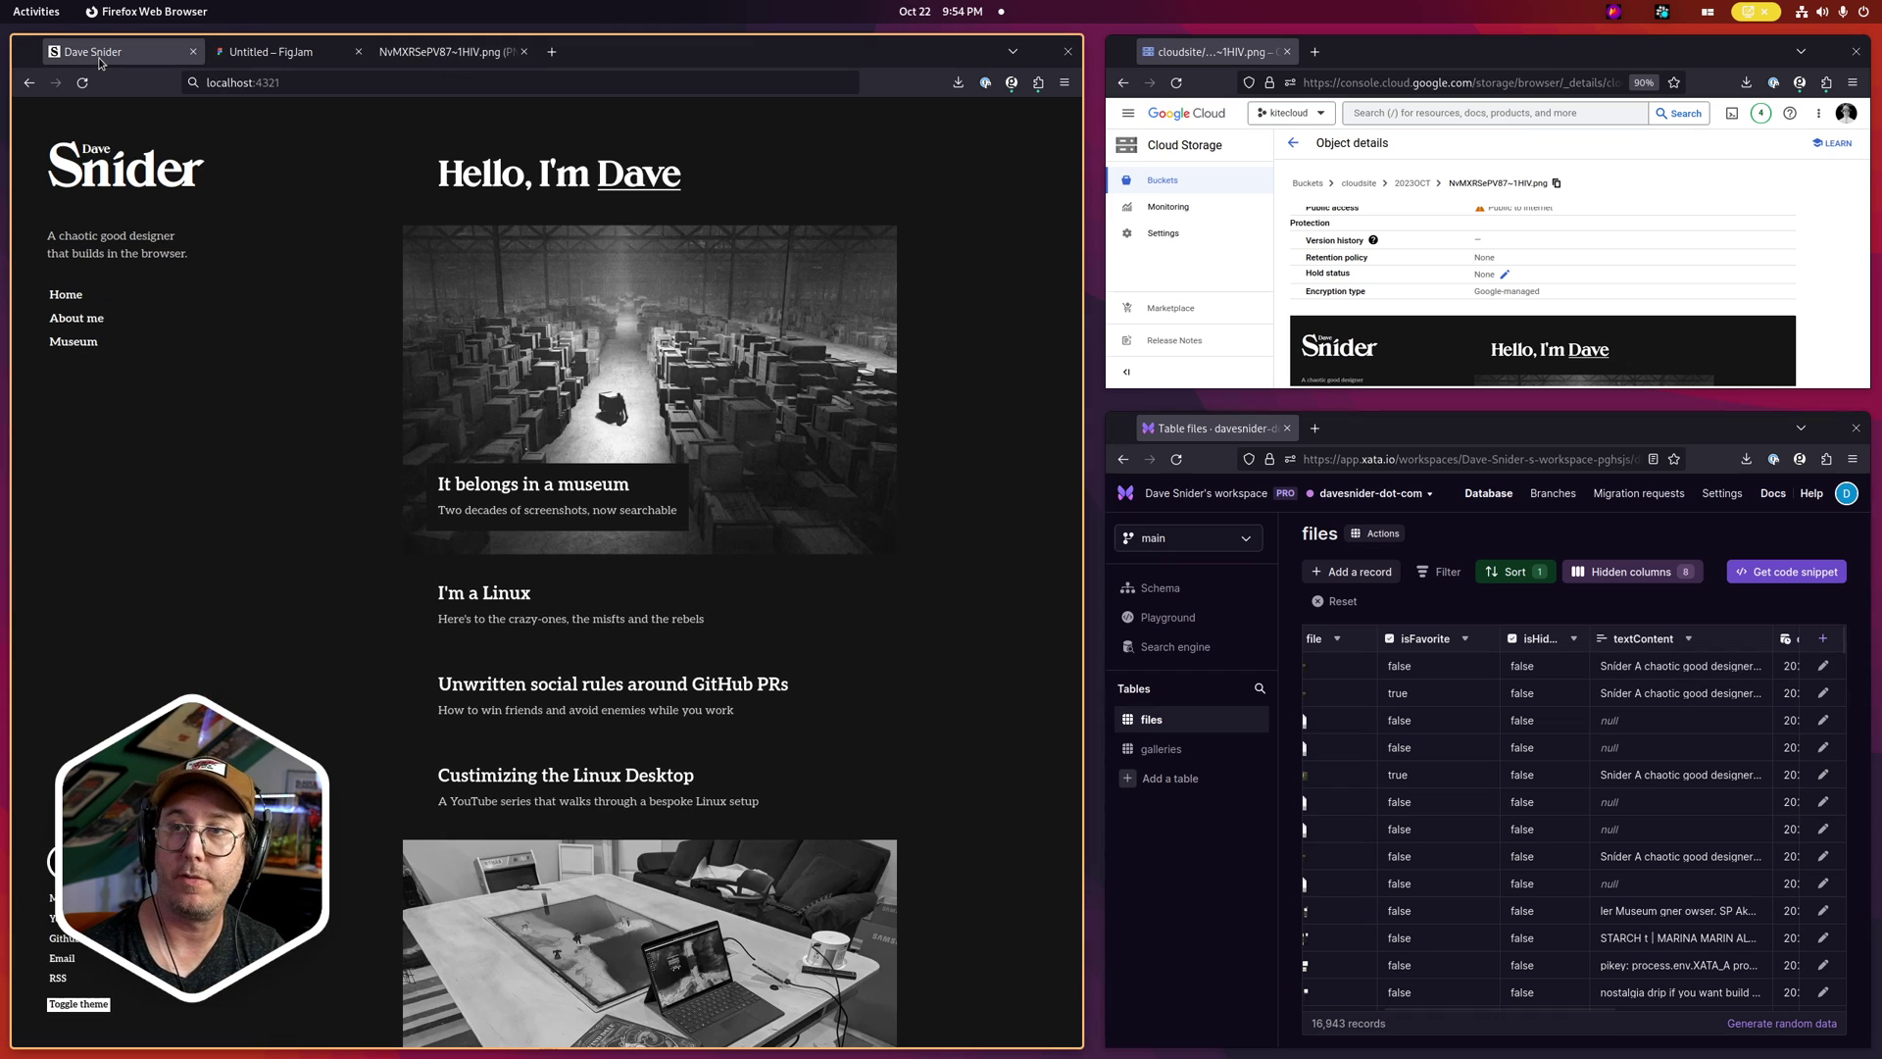
click(87, 343)
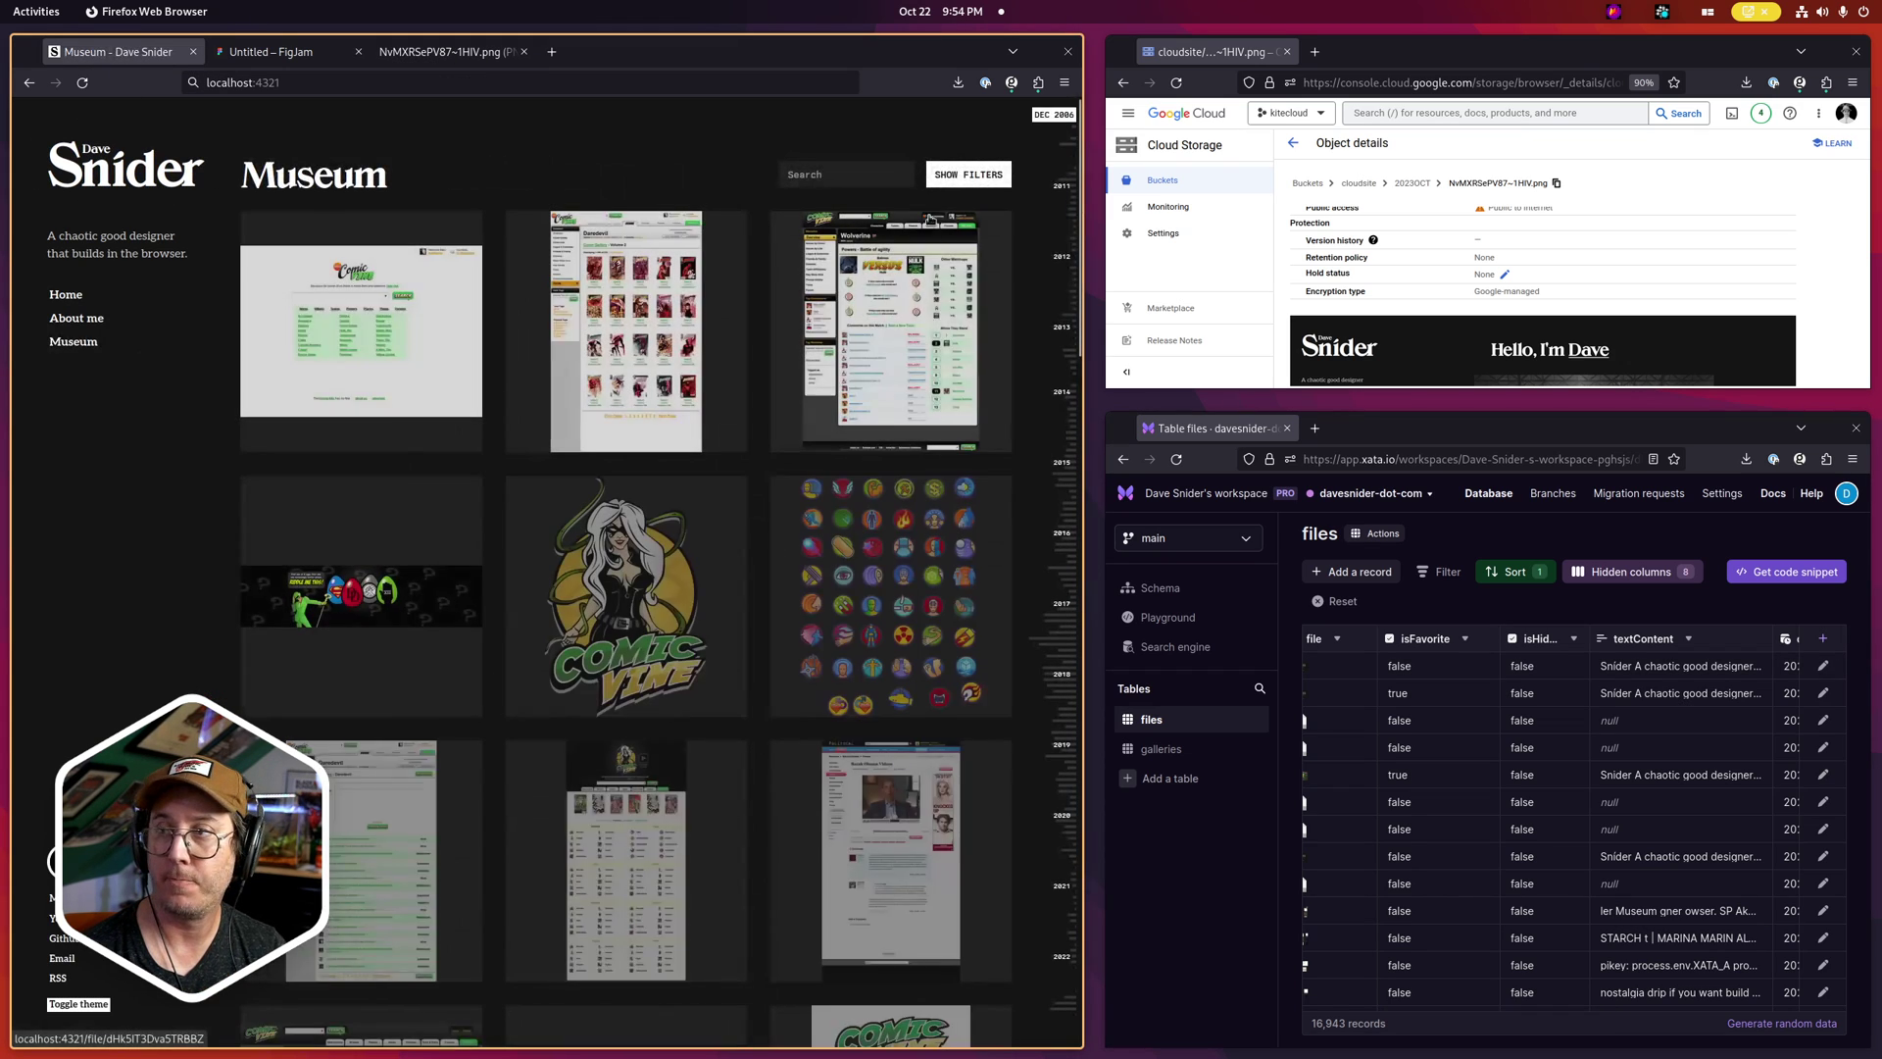
click(957, 175)
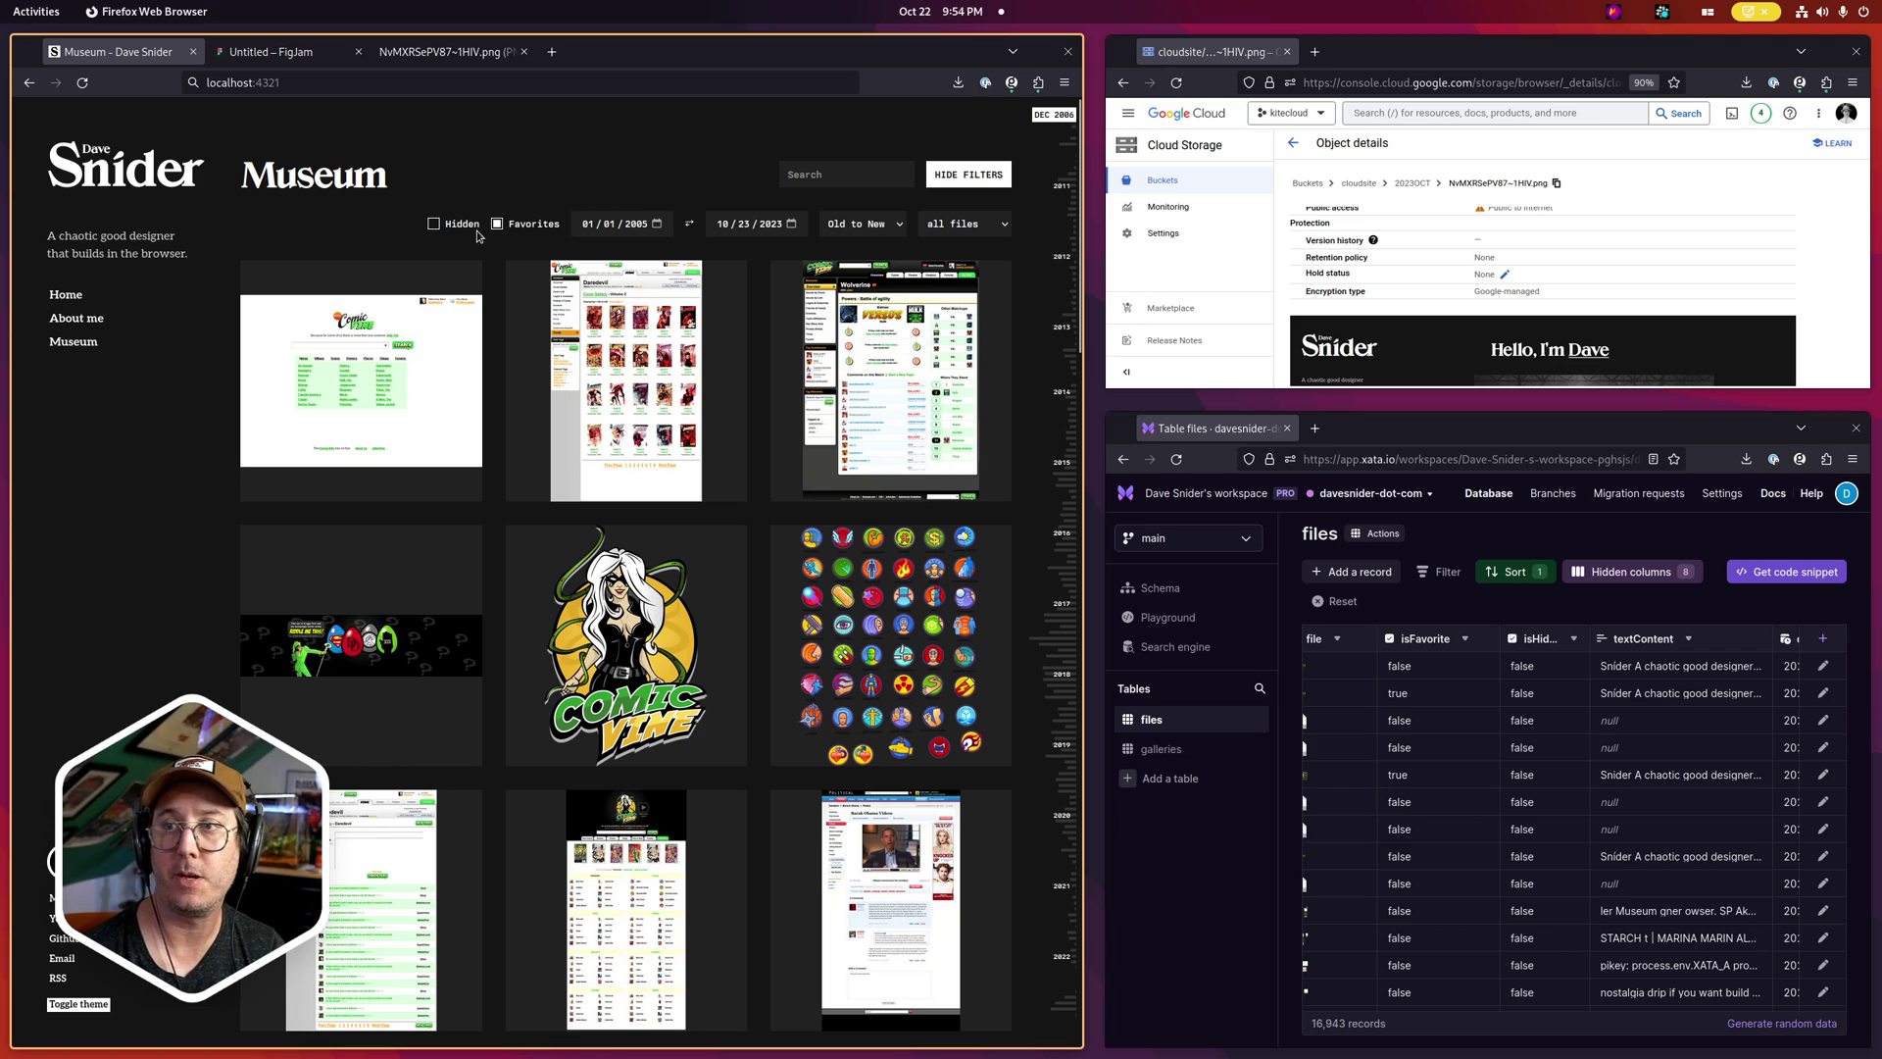
click(963, 179)
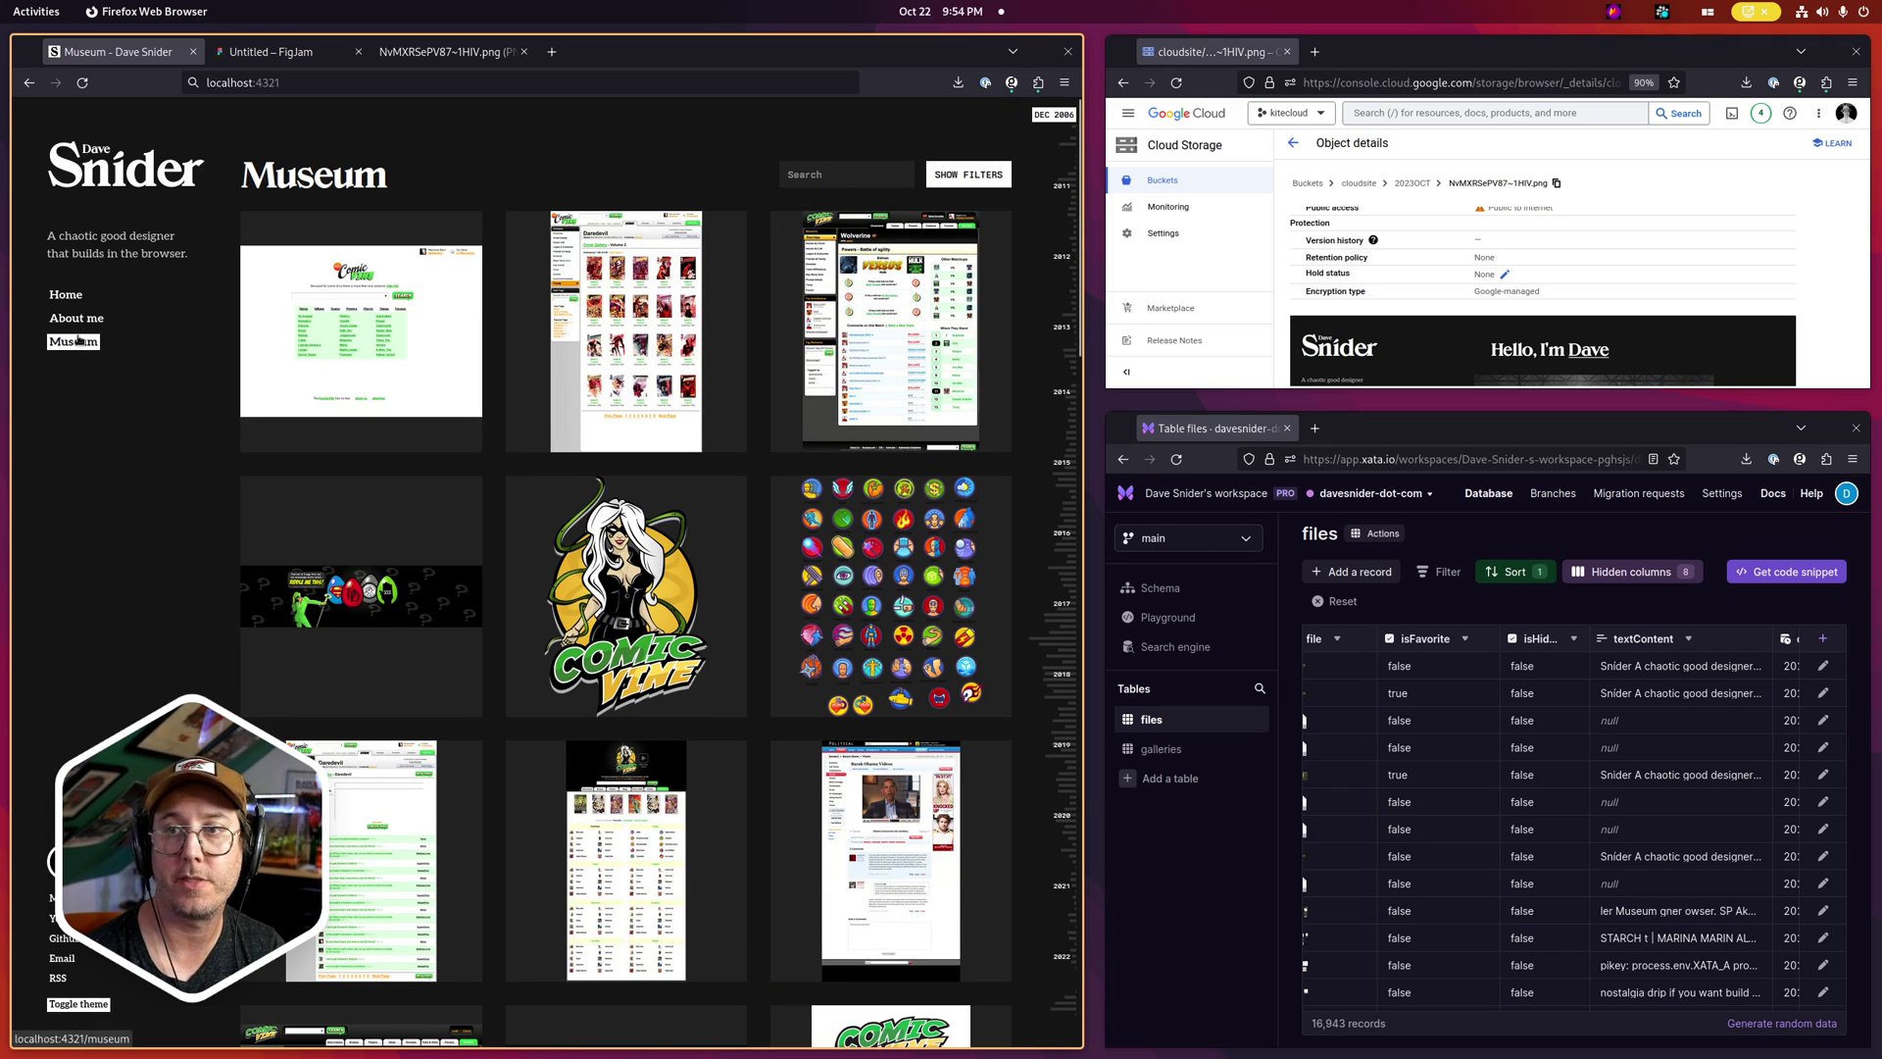
Visit localhost:4321/auth, then remove /auth and reload the site's home page
click(342, 86)
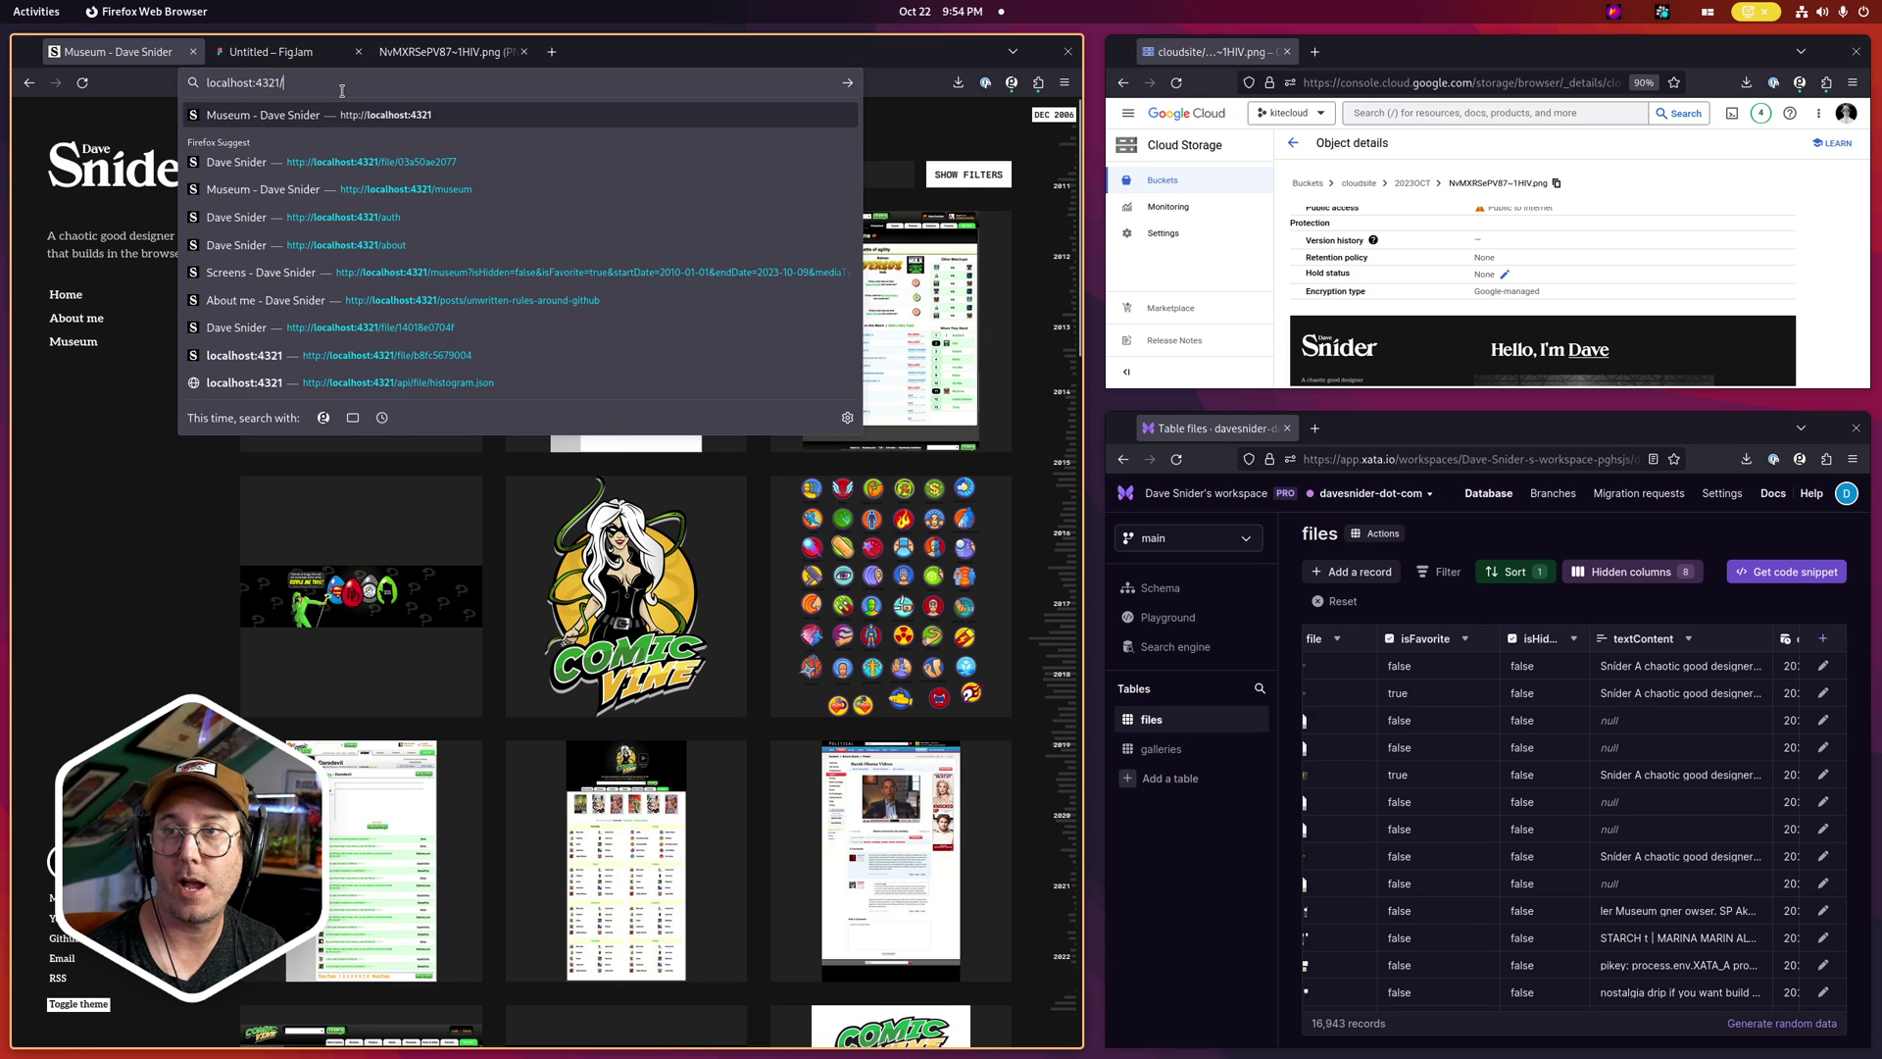
text(auth)
key(Return)
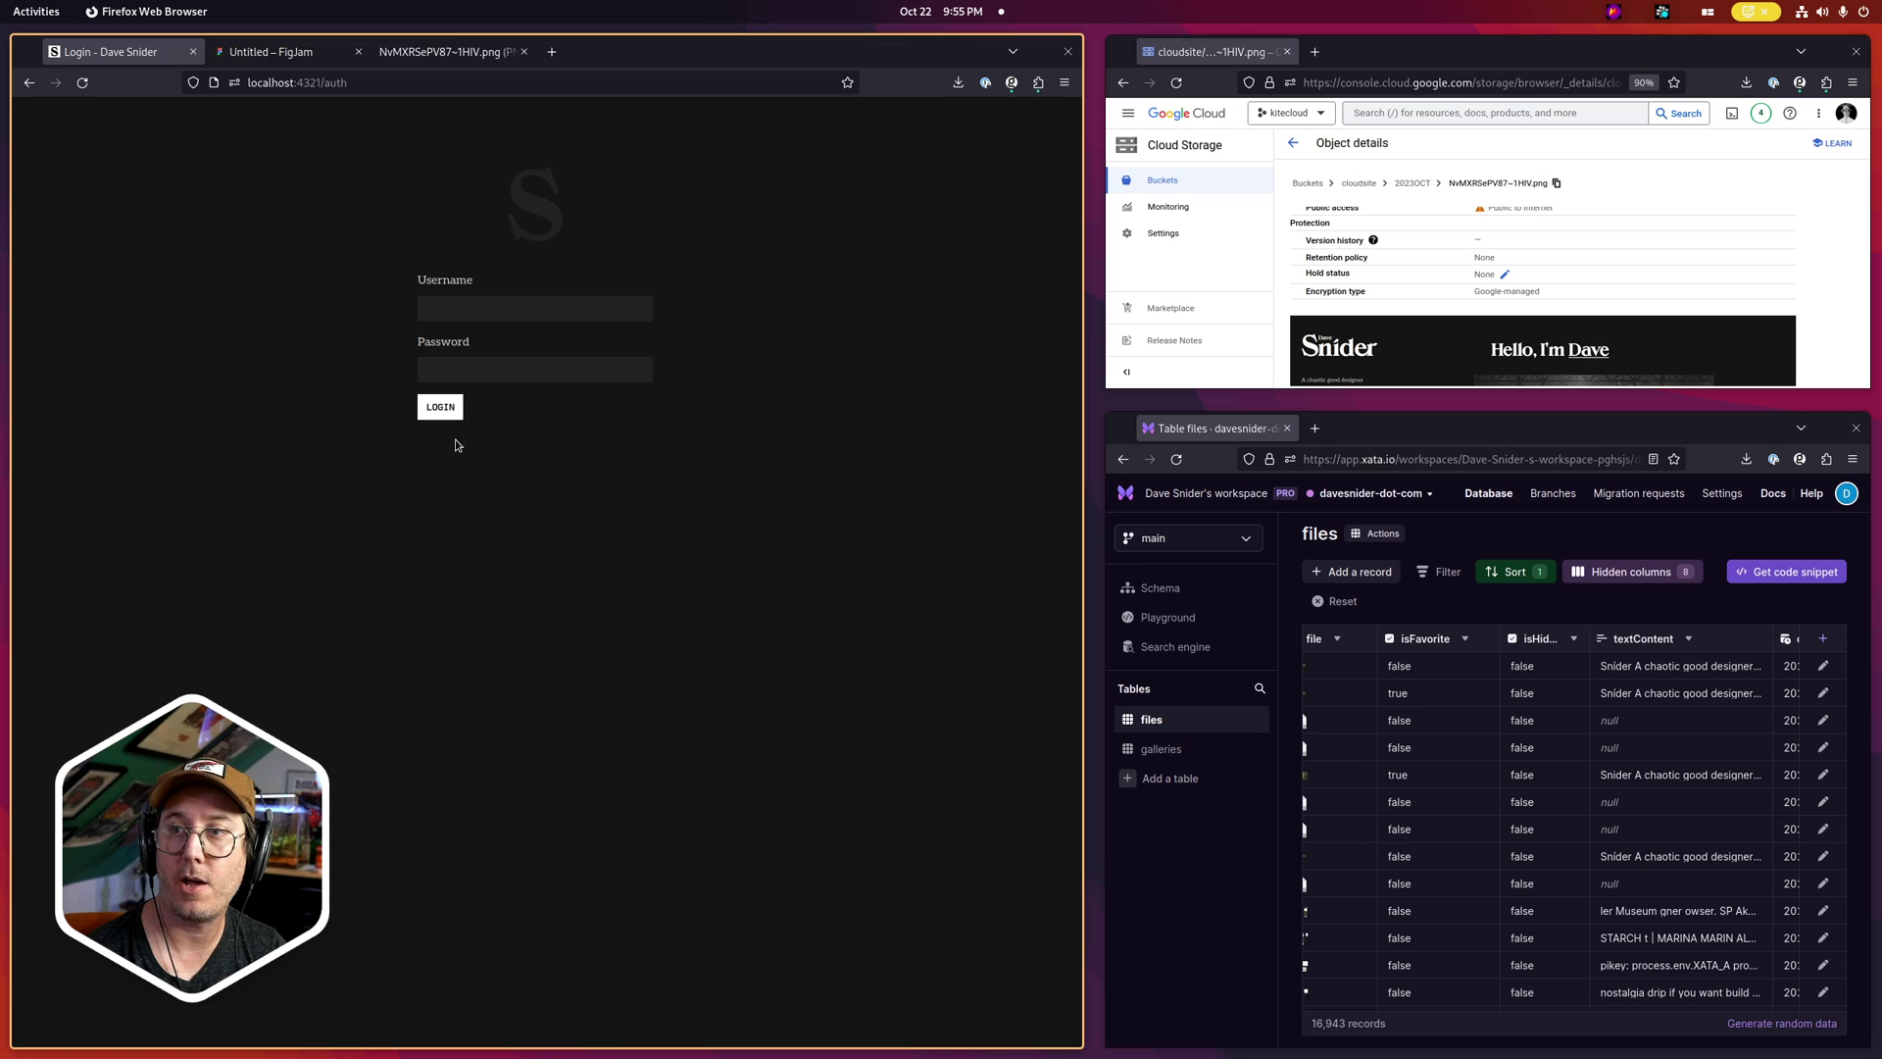
click(342, 81)
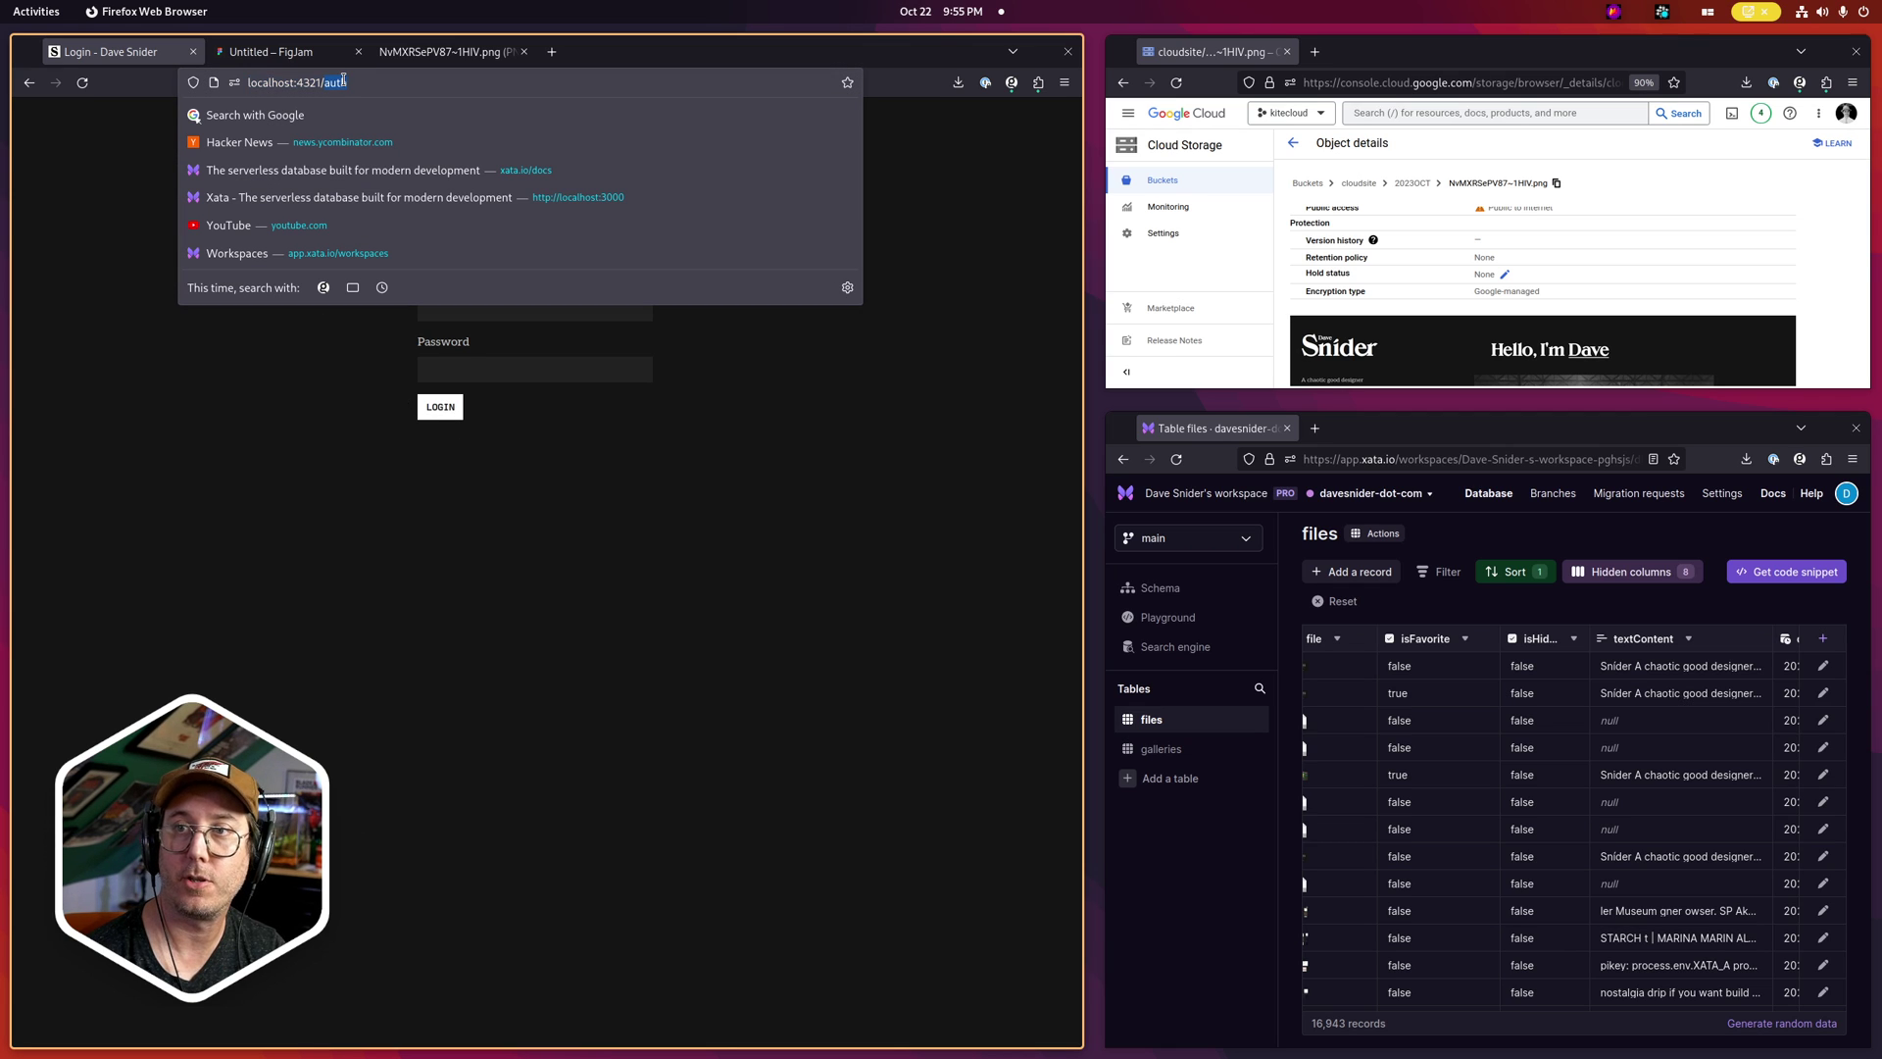
key(BackSpace)
key(Return)
Return to the Museum gallery and select the new Xata record's id
click(87, 343)
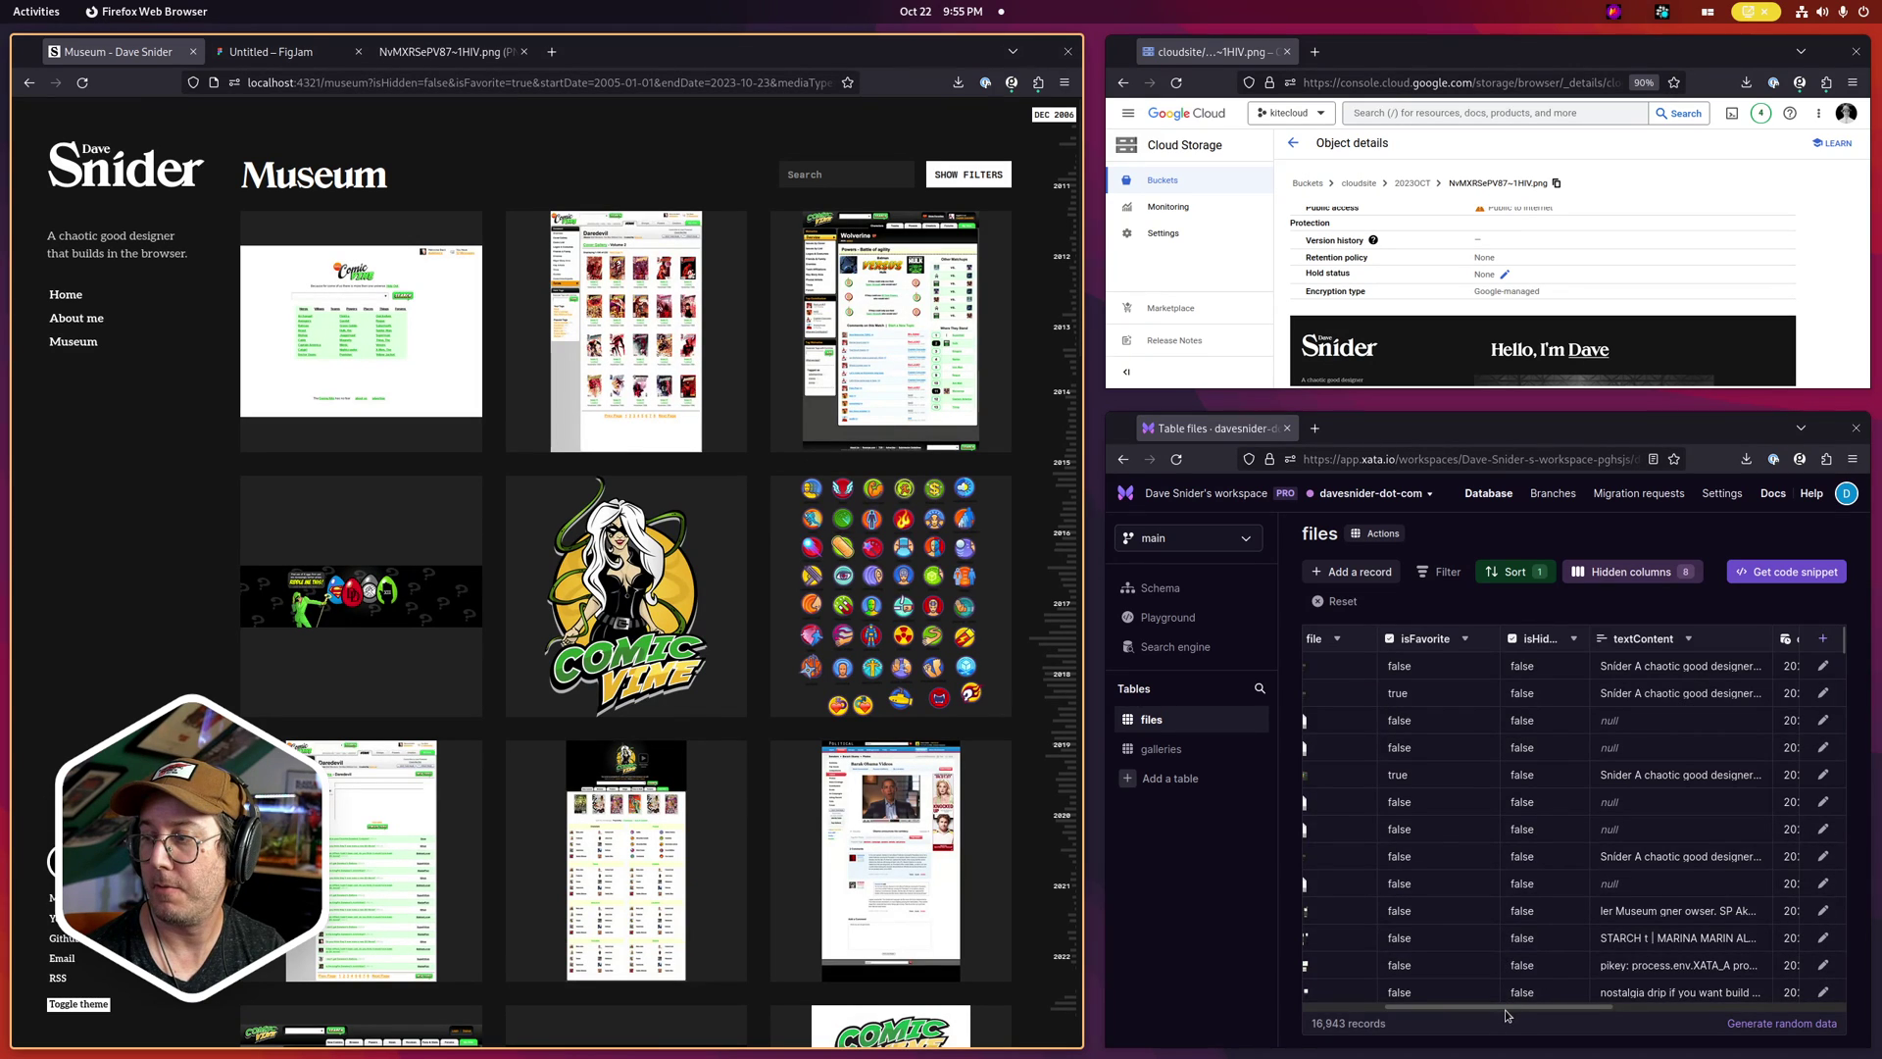
drag(1507, 1016, 1427, 1012)
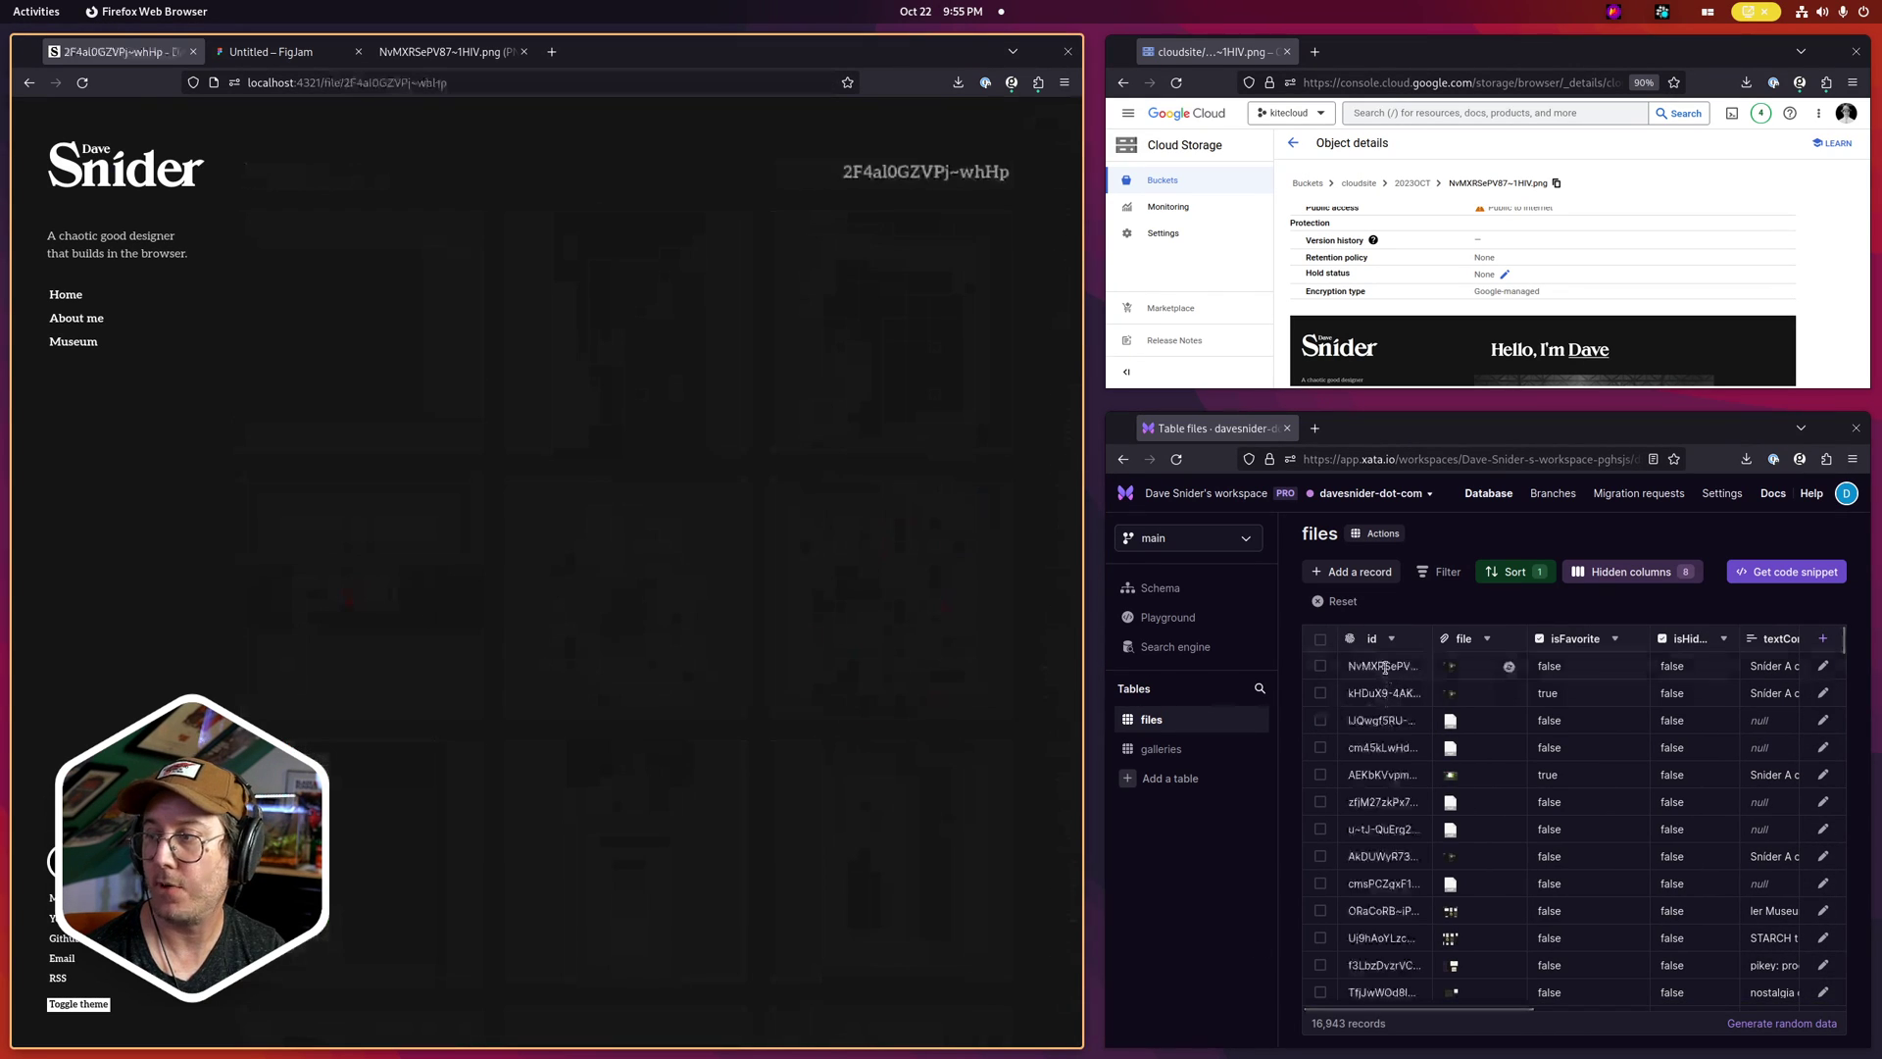
click(1385, 667)
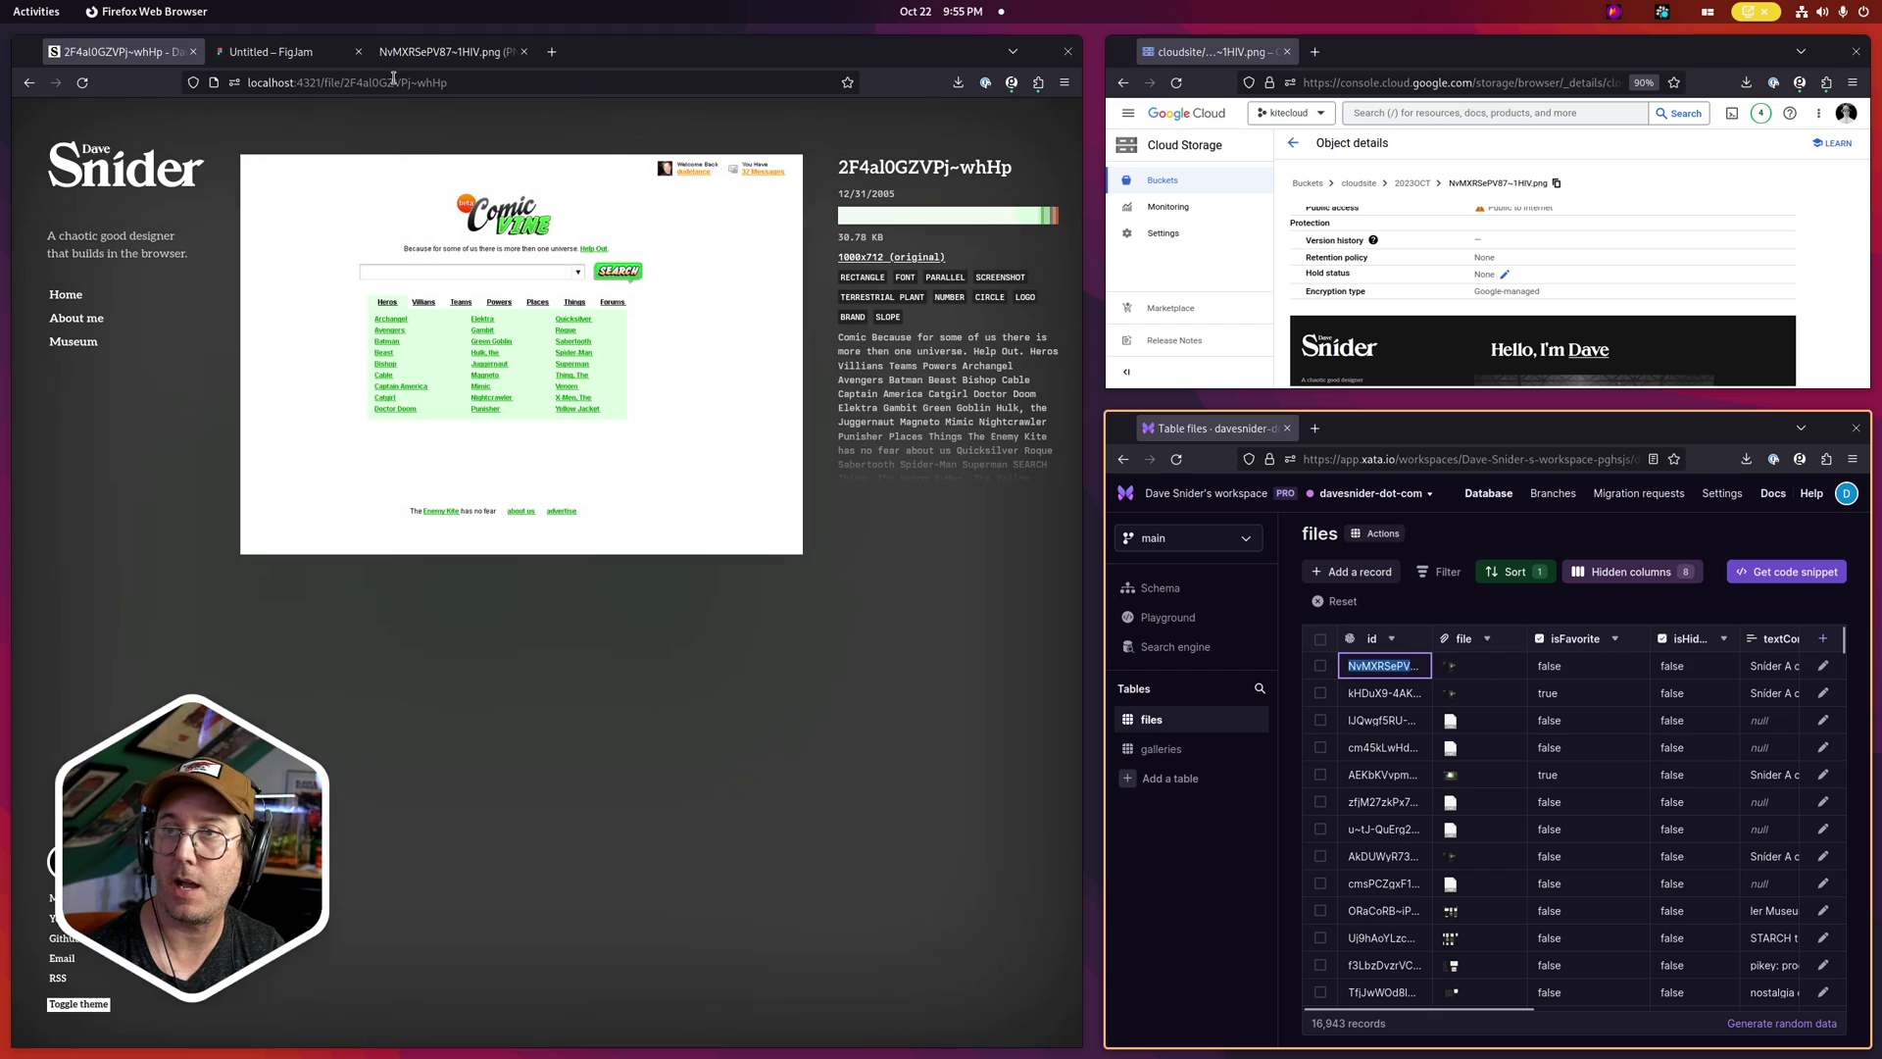
Replace the file id in the site address with the copied id and load it
drag(364, 82, 769, 144)
key(BackSpace)
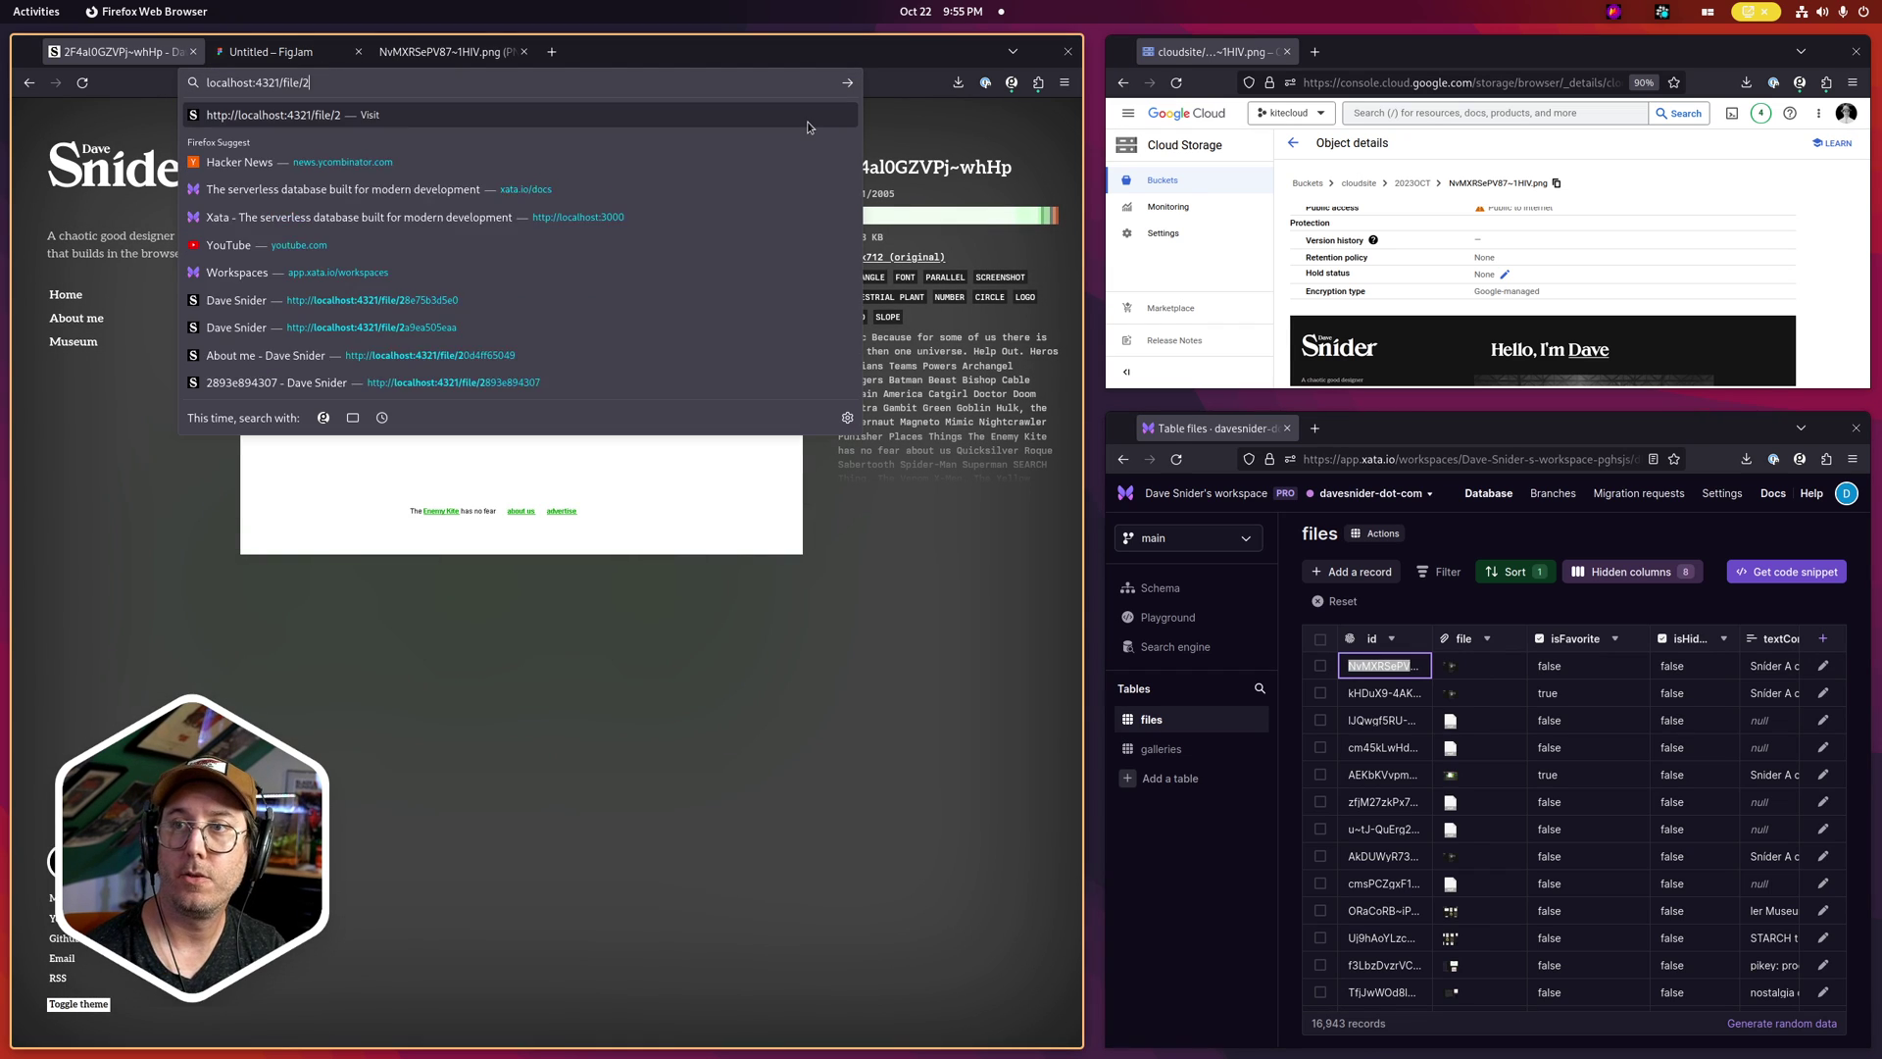
text(NvMXRSePV87~1HIV)
key(Return)
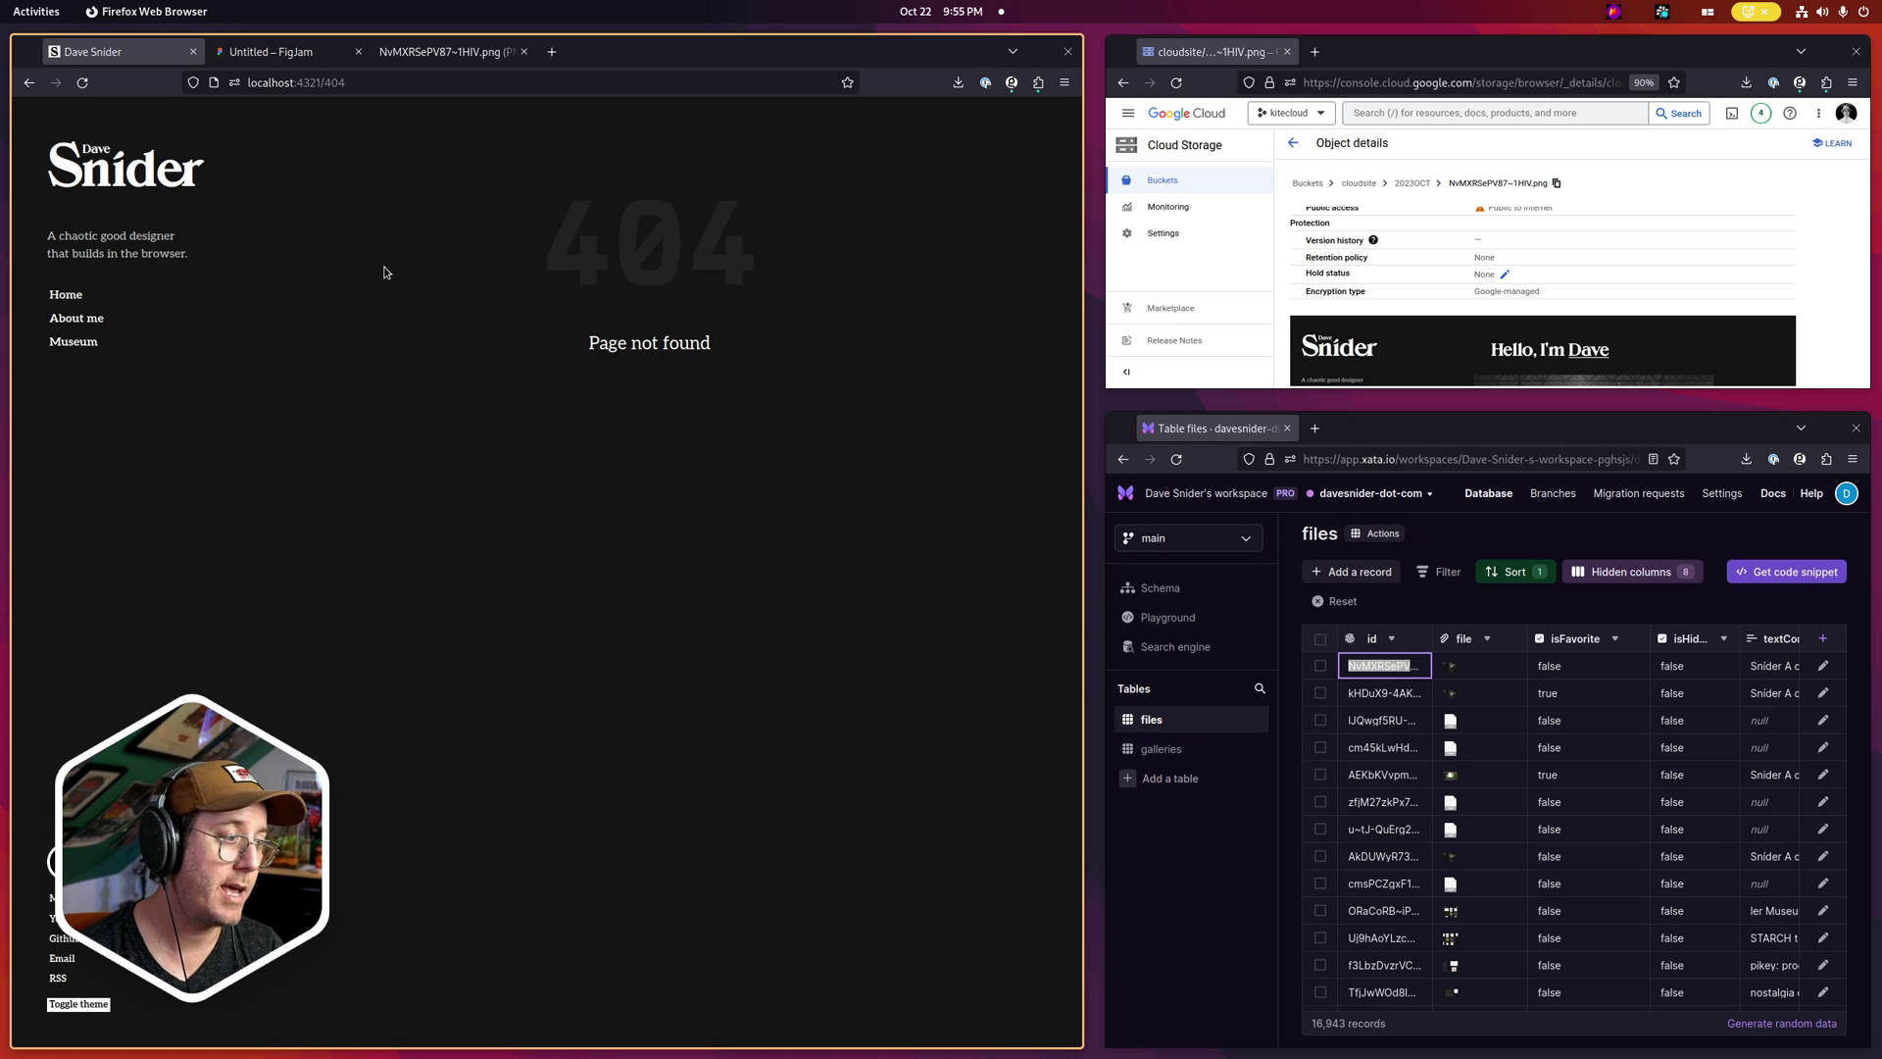
Set the newest Xata record's isFavorite to true
double_click(1573, 667)
click(1549, 665)
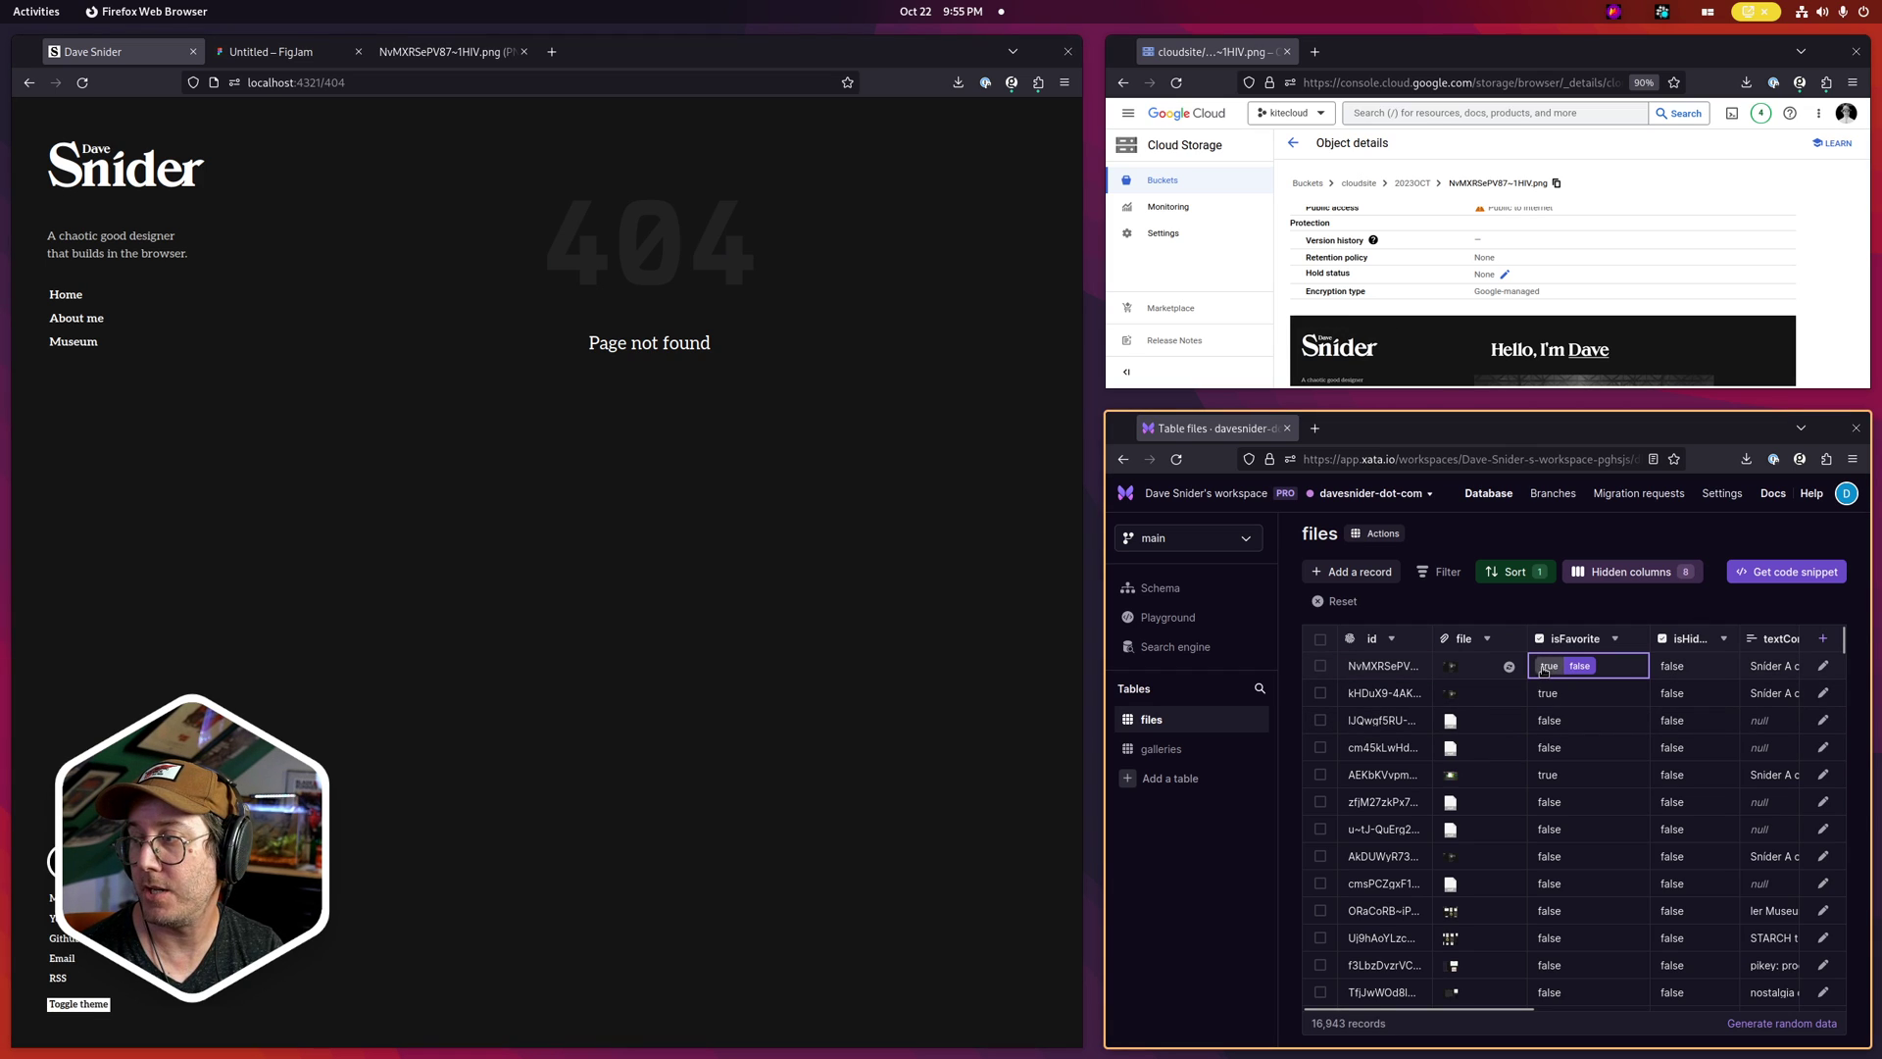
key(Return)
Swap the URL's file id for NvMXRSePV87~1HIV and review the capture's extracted text
click(529, 647)
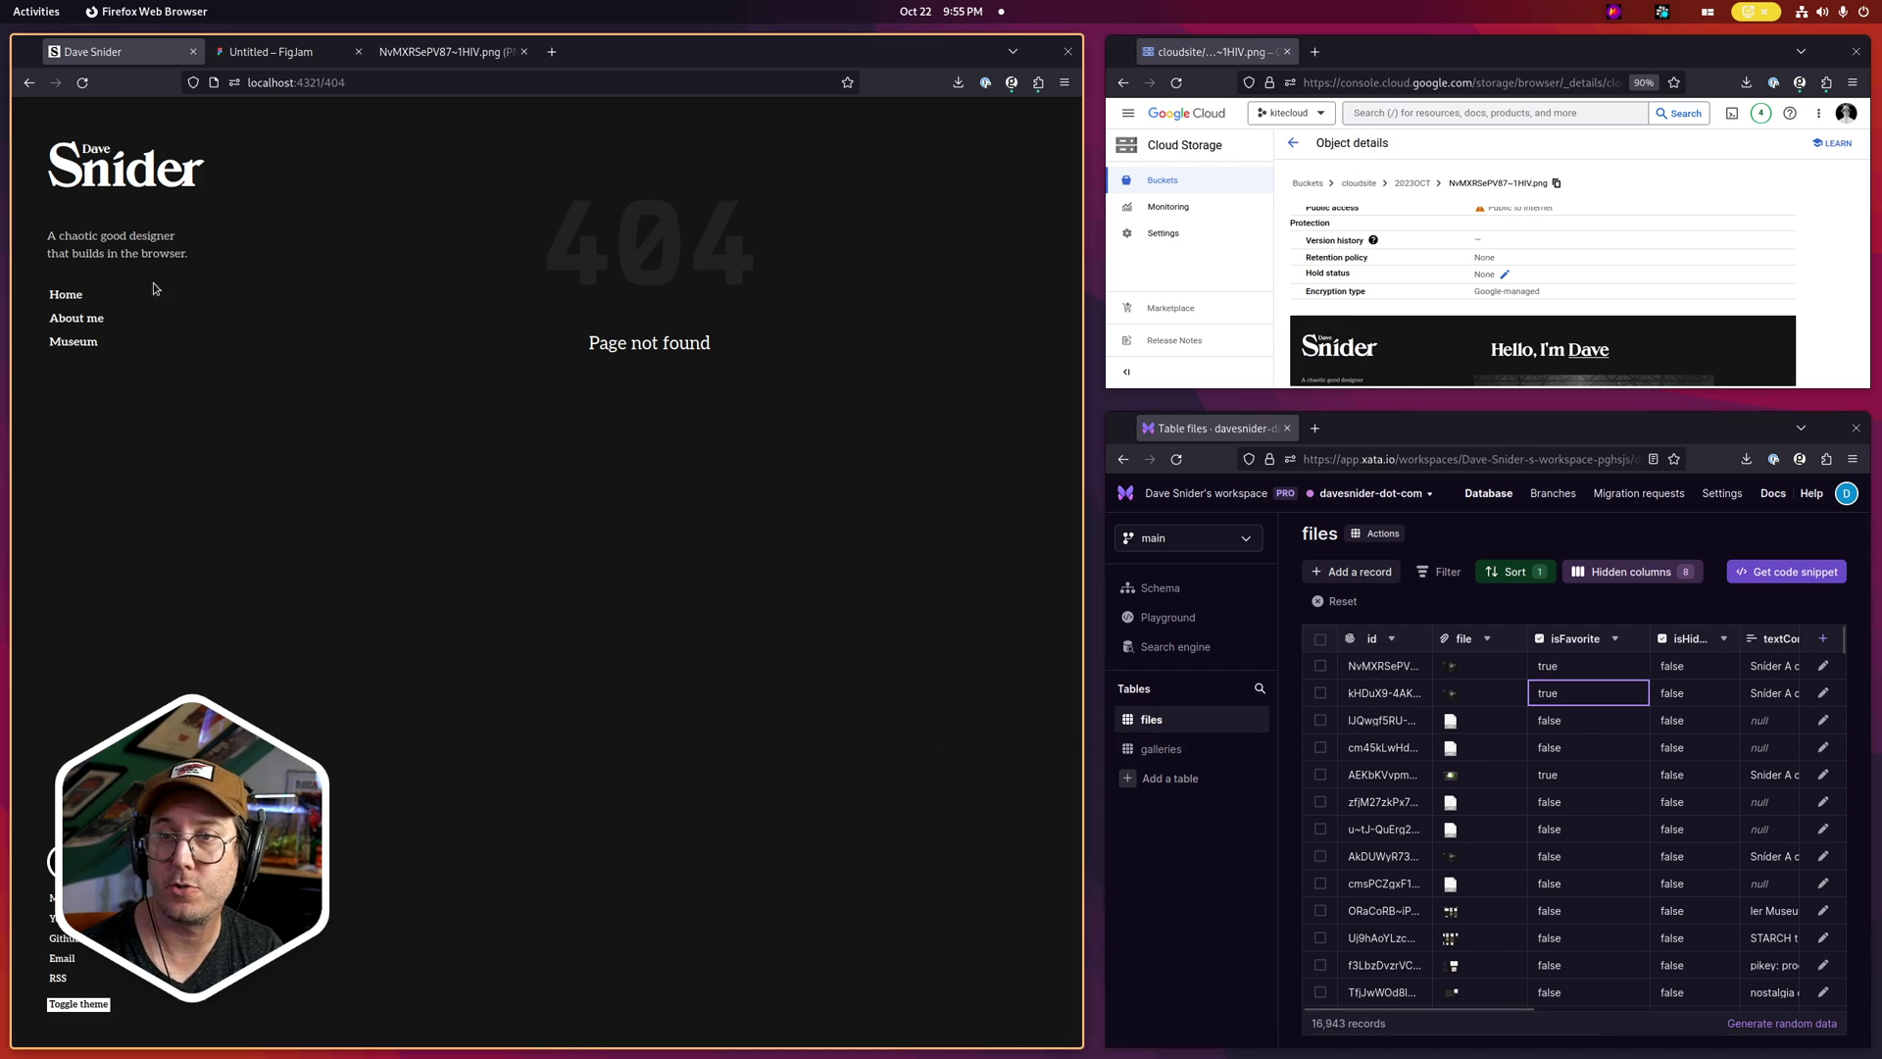
click(27, 85)
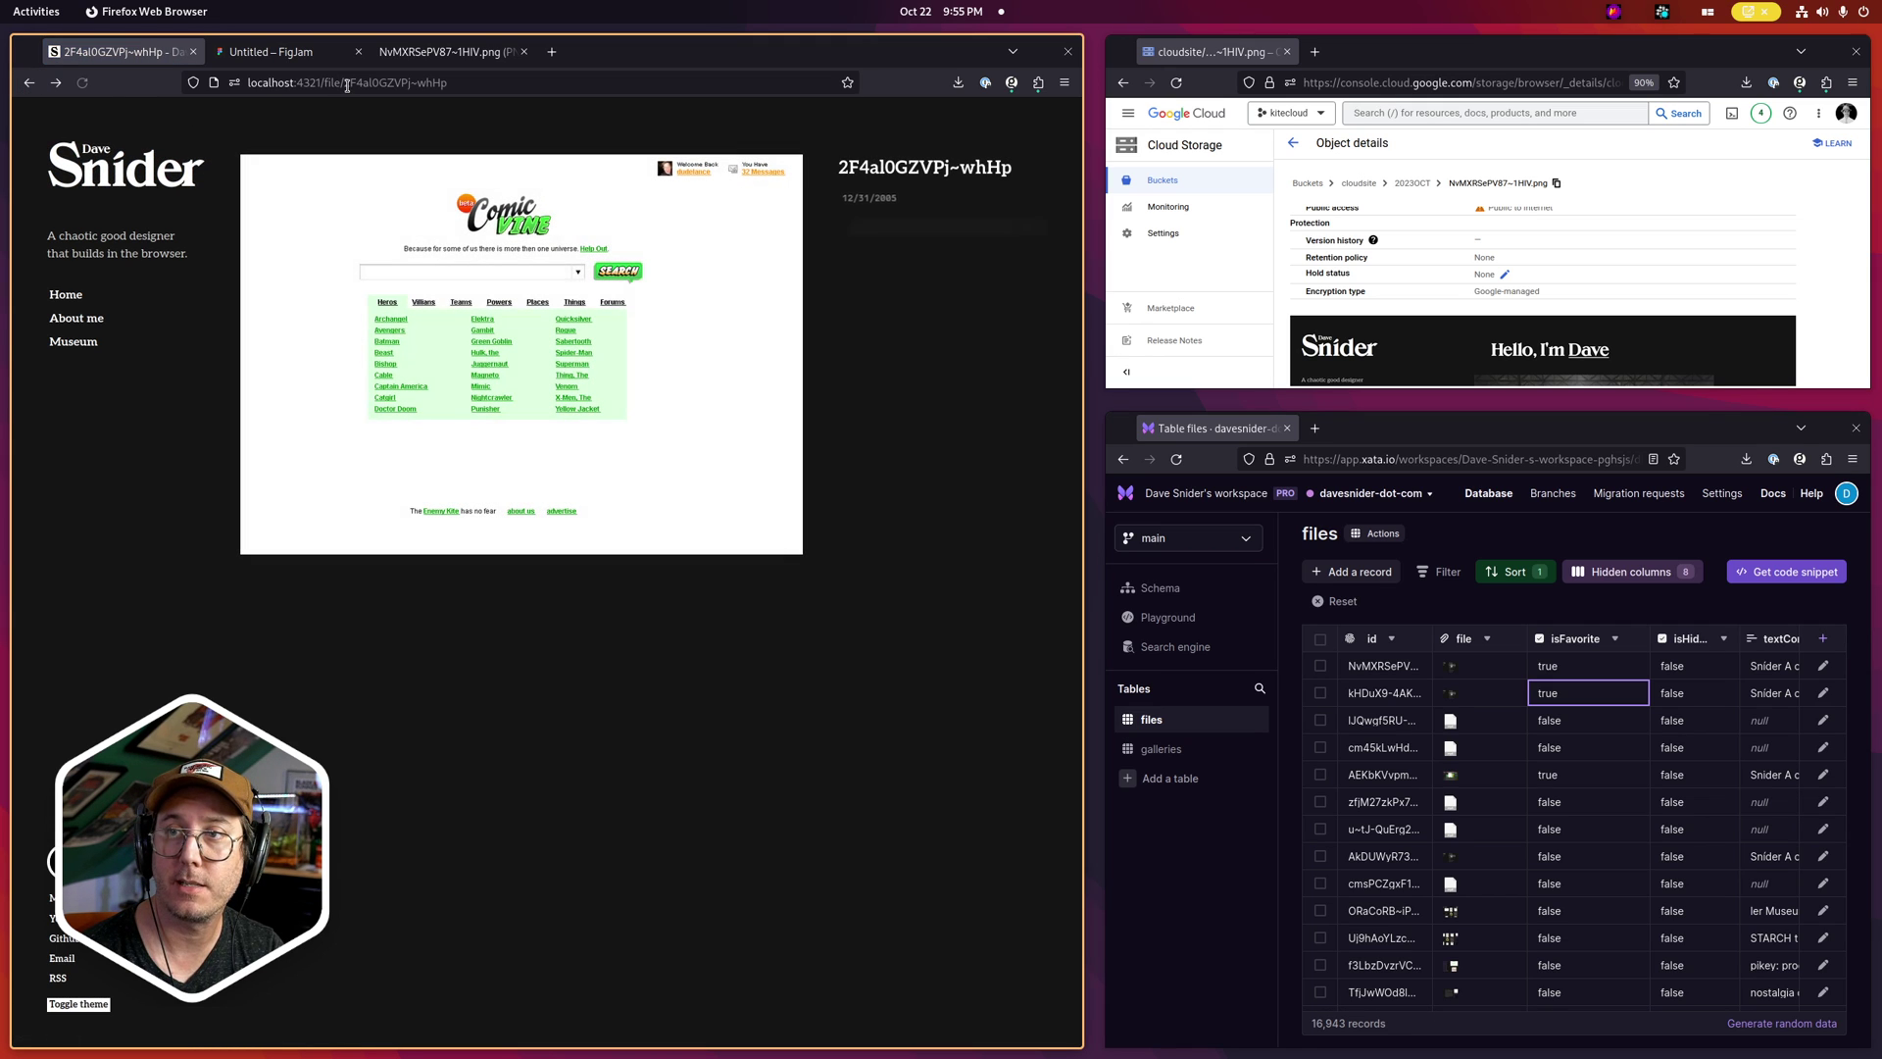
drag(461, 83, 311, 83)
key(BackSpace)
key(BackSpace)
text(NvMXRSePV87~1HIV)
key(Return)
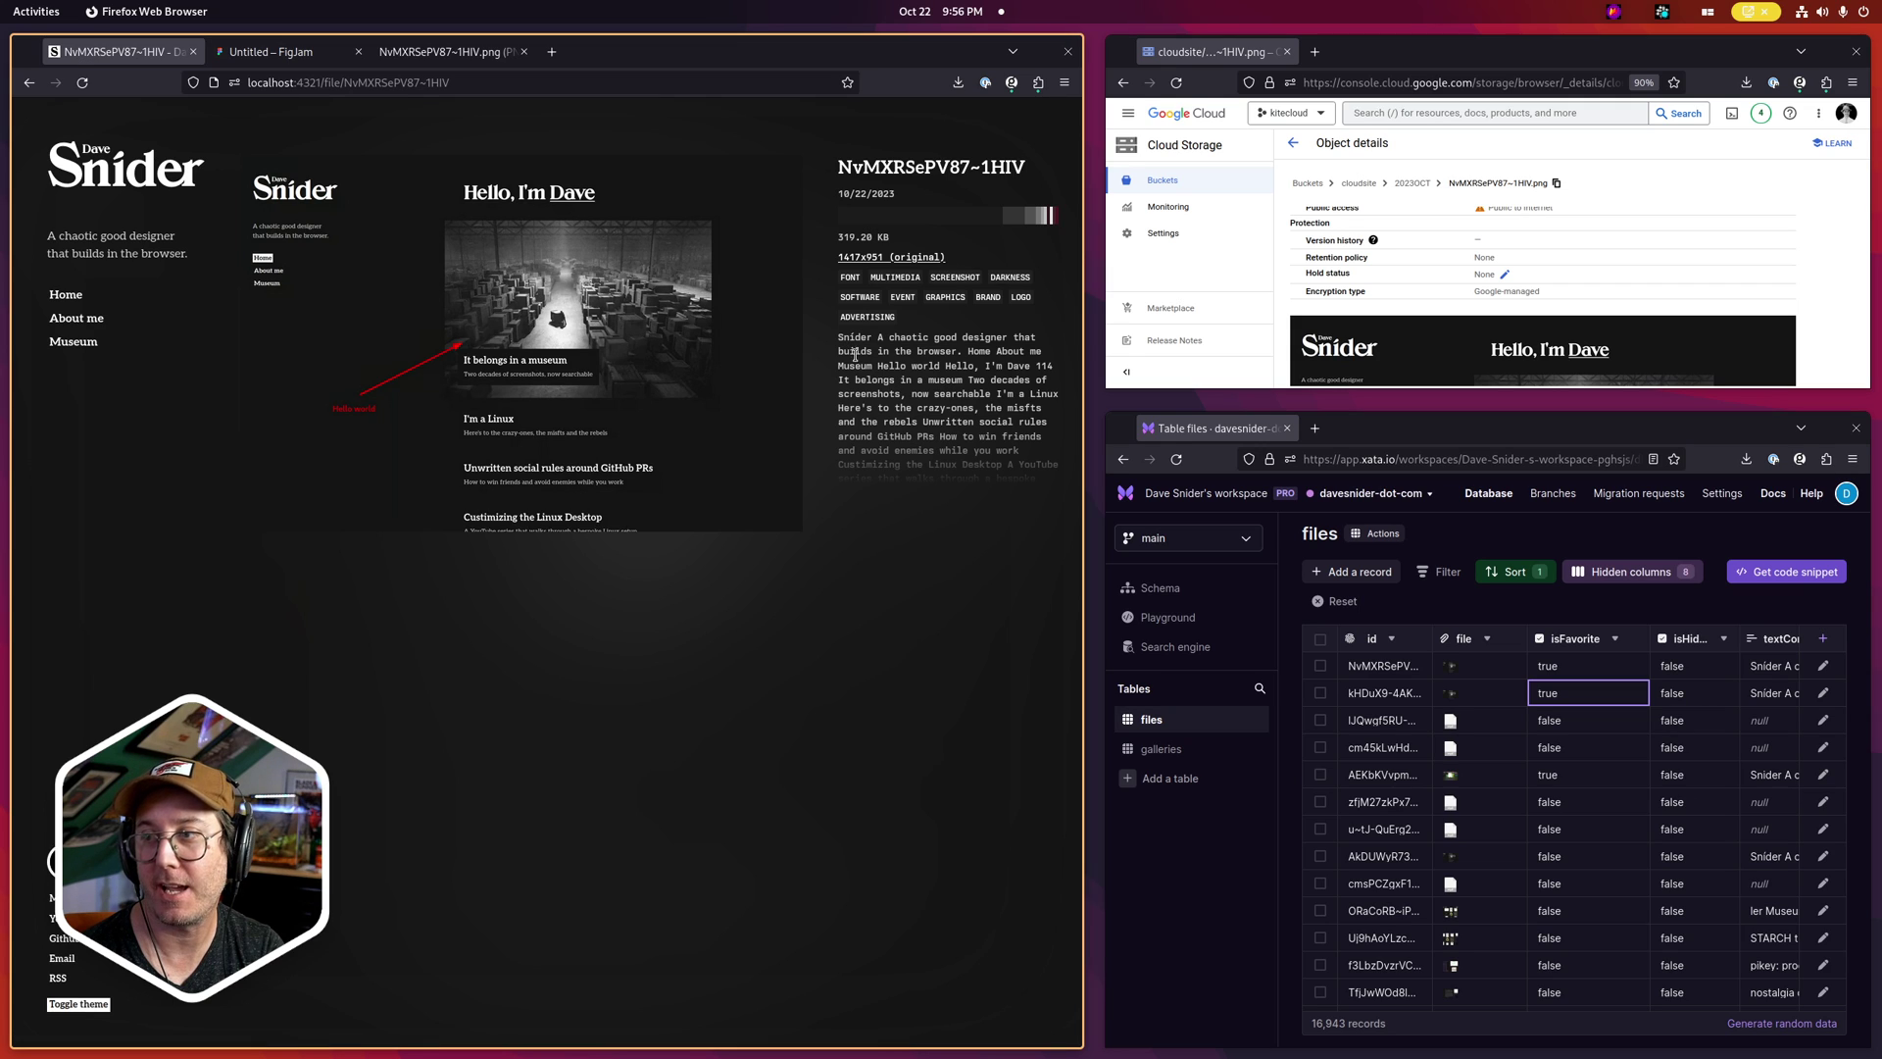
drag(840, 339, 993, 456)
click(991, 454)
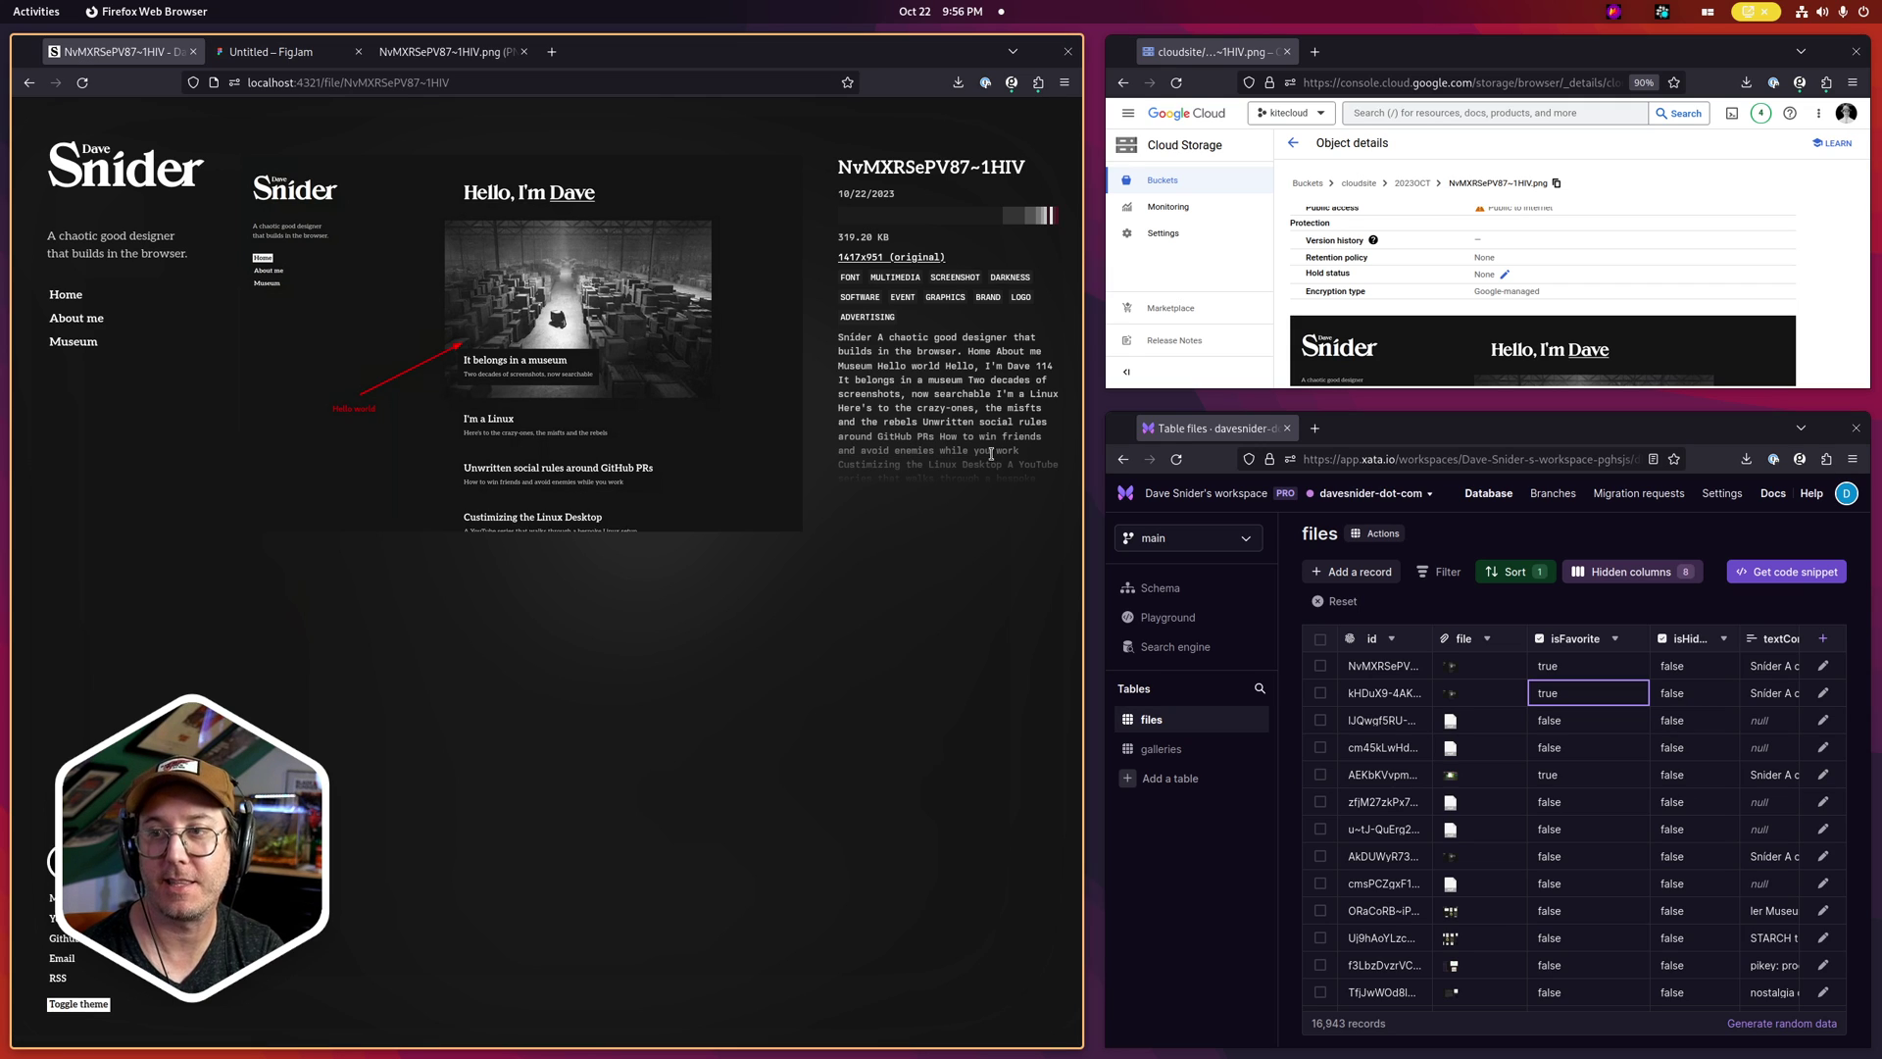